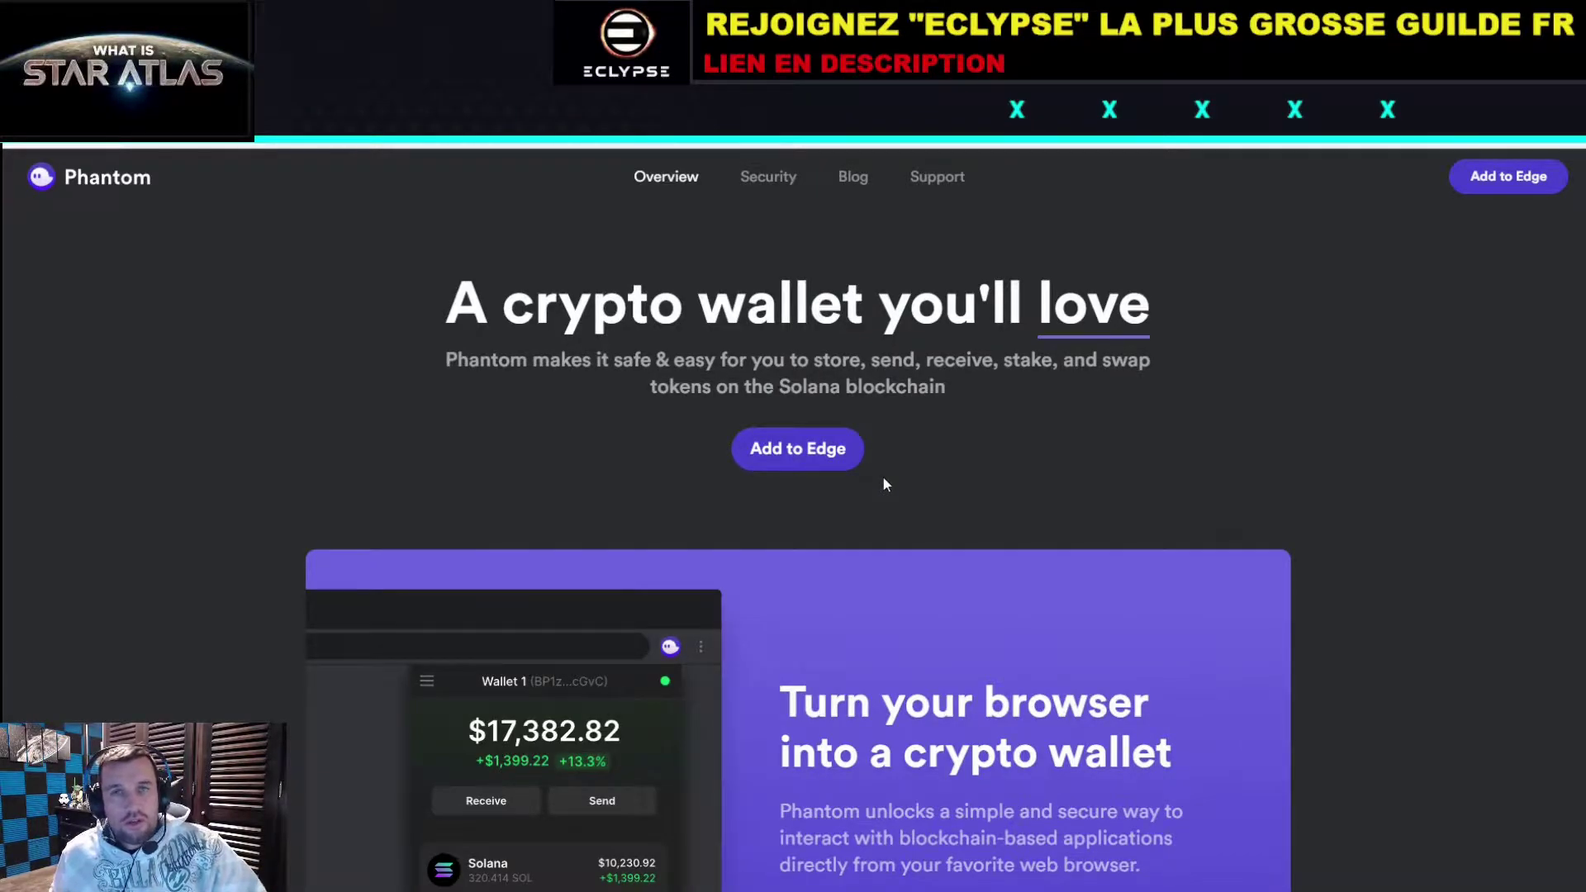
# Step: Add Phantom to Edge from its Chrome Web Store page, retrying Ajouter à Chrome until it installs
pyautogui.click(834, 463)
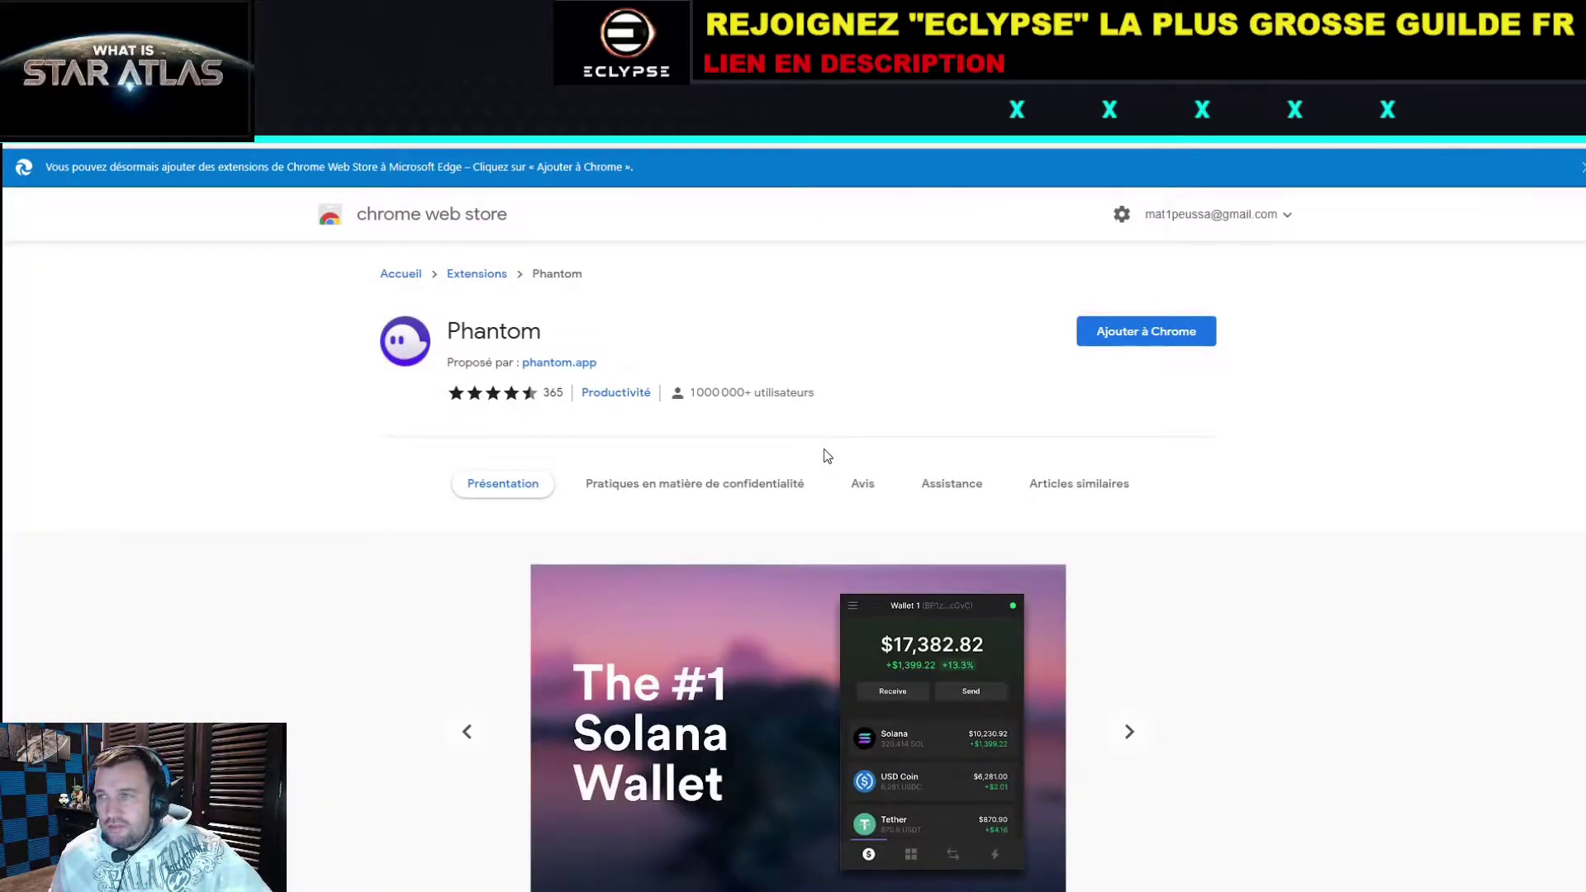
pyautogui.click(1111, 354)
pyautogui.click(883, 266)
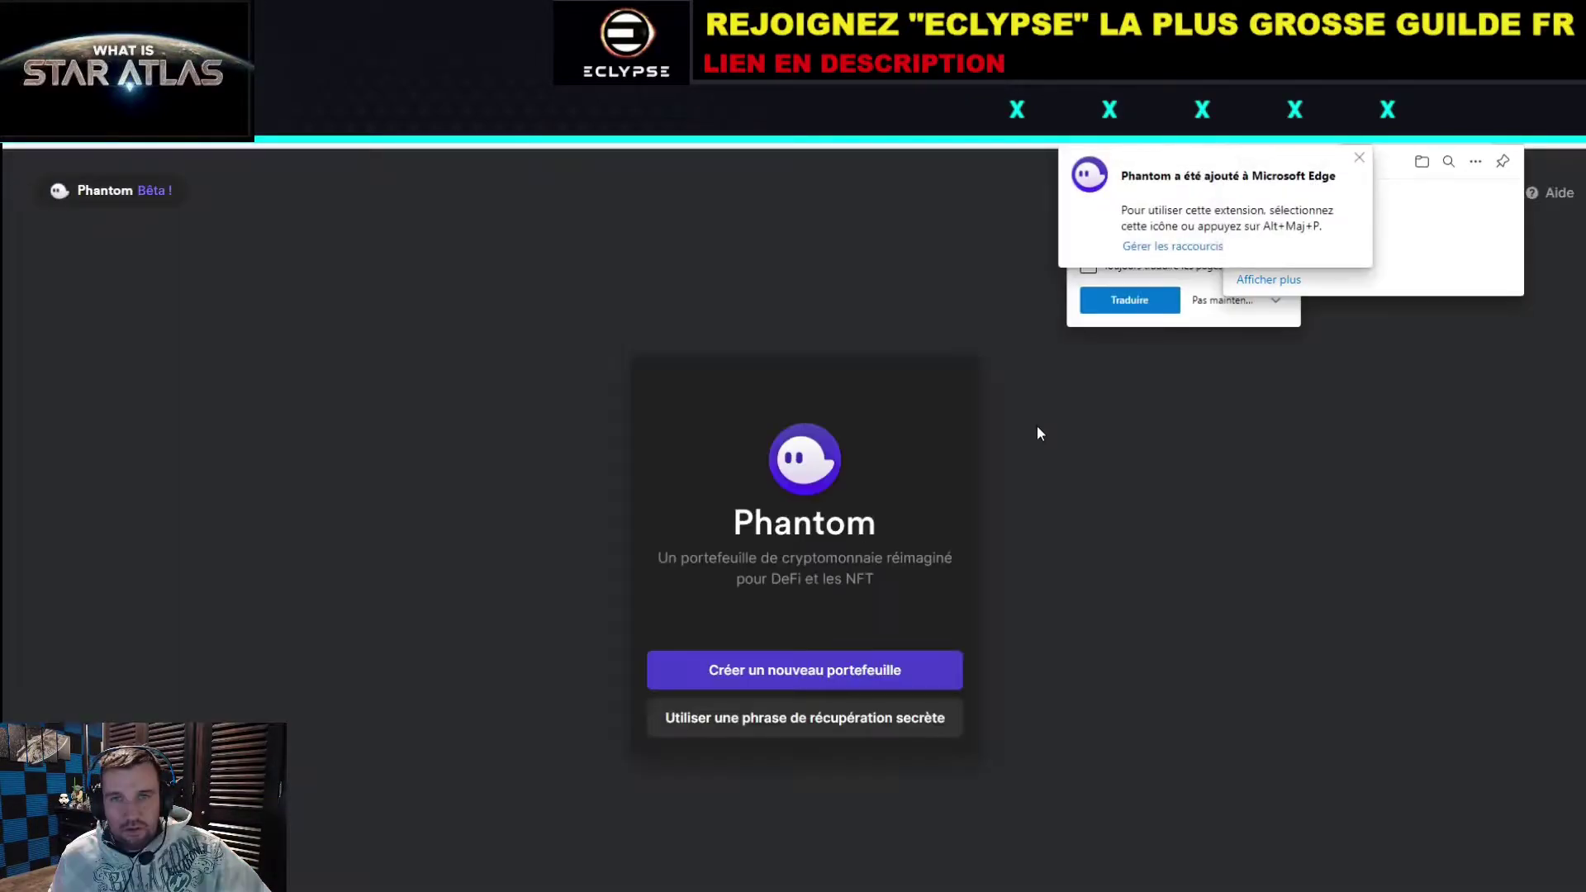
# Step: Dismiss the install and translation notifications and choose Créer un nouveau portefeuille in Phantom
pyautogui.click(1224, 407)
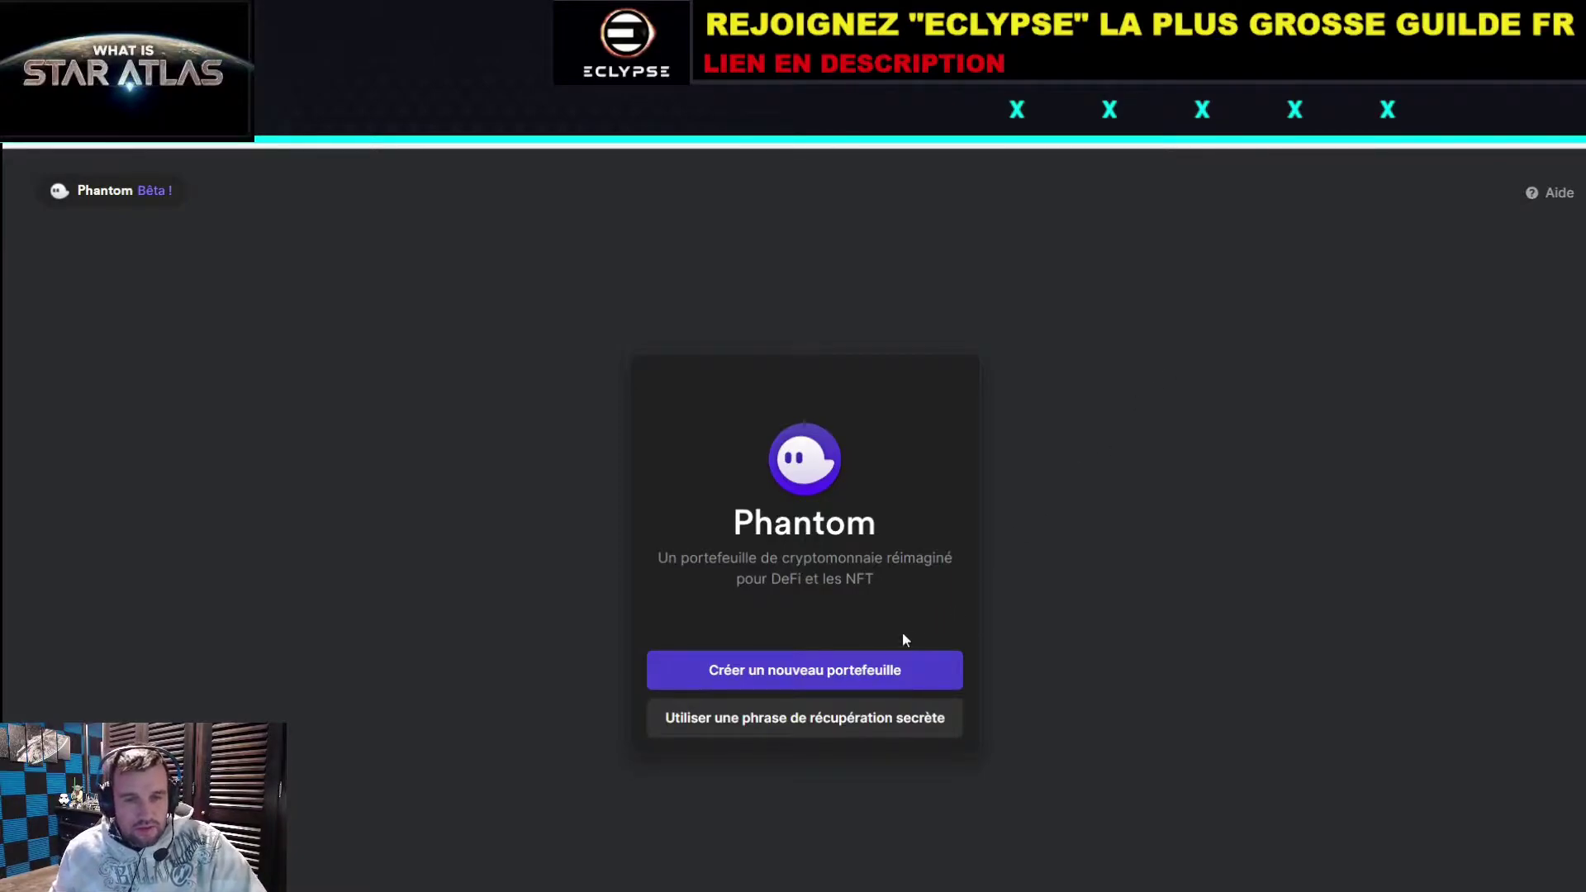
pyautogui.click(886, 674)
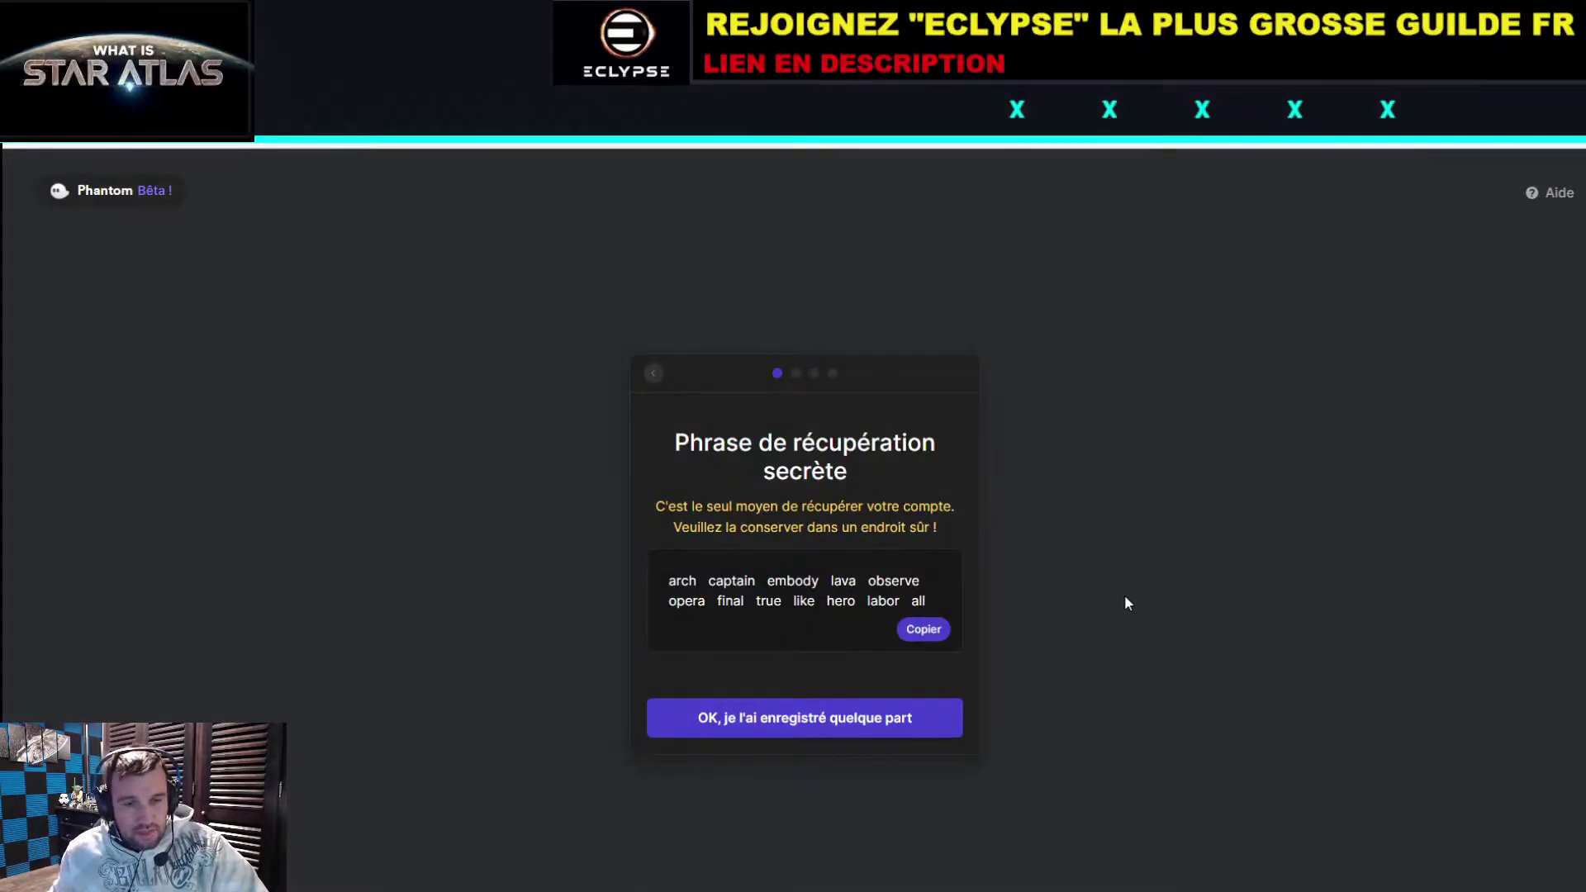
# Step: Confirm the recovery phrase is saved with OK, je l'ai enregistré quelque part
pyautogui.click(853, 724)
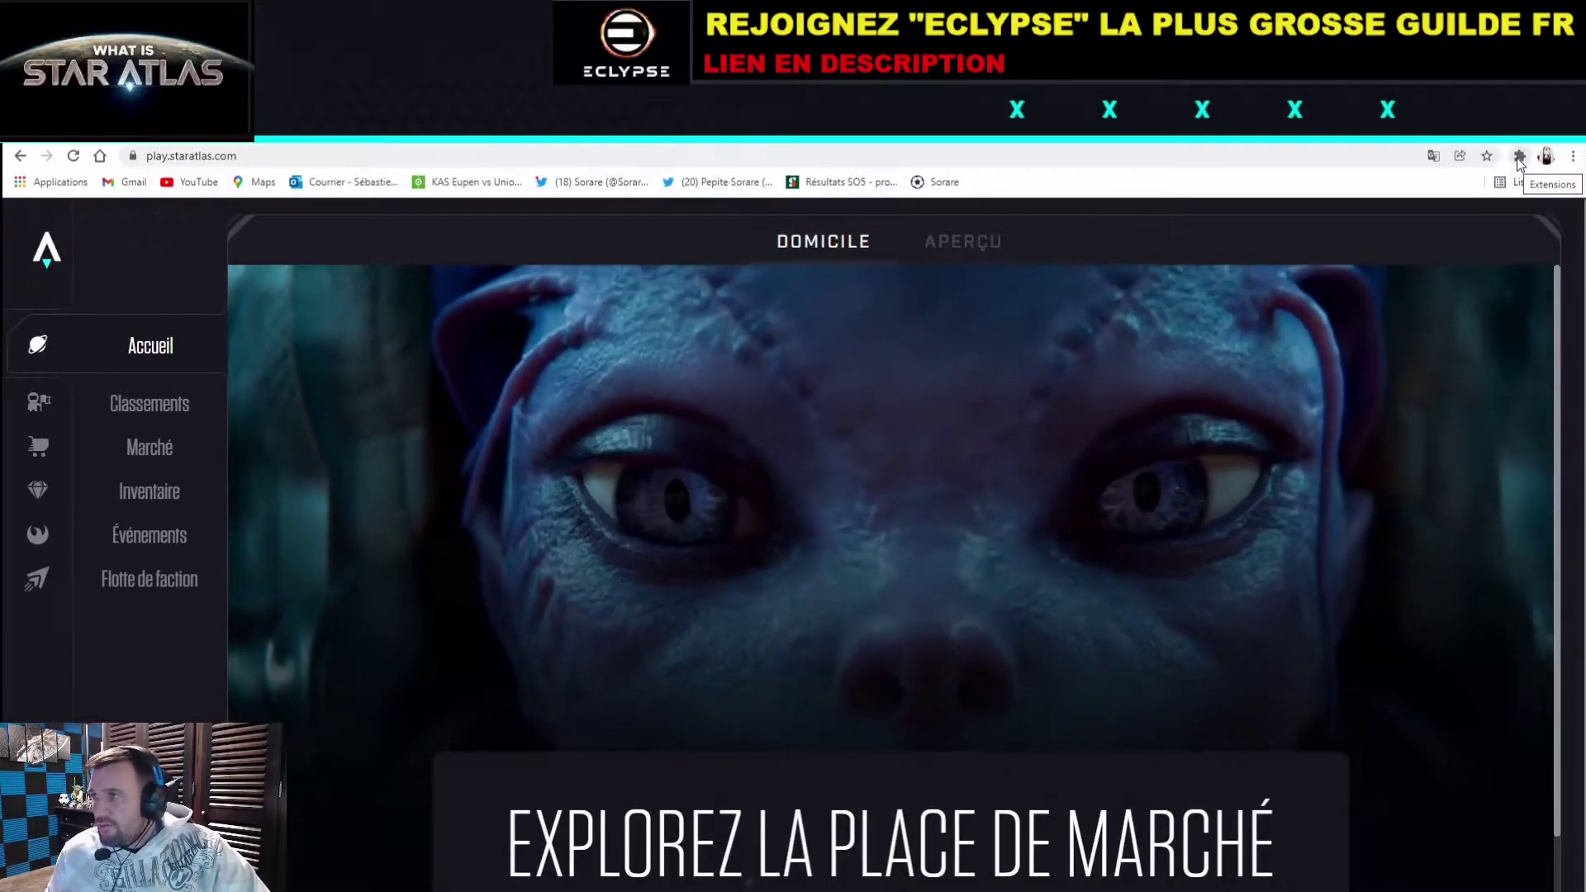
# Step: Open the Phantom wallet from Chrome's extensions menu over play.staratlas.com
pyautogui.click(1520, 156)
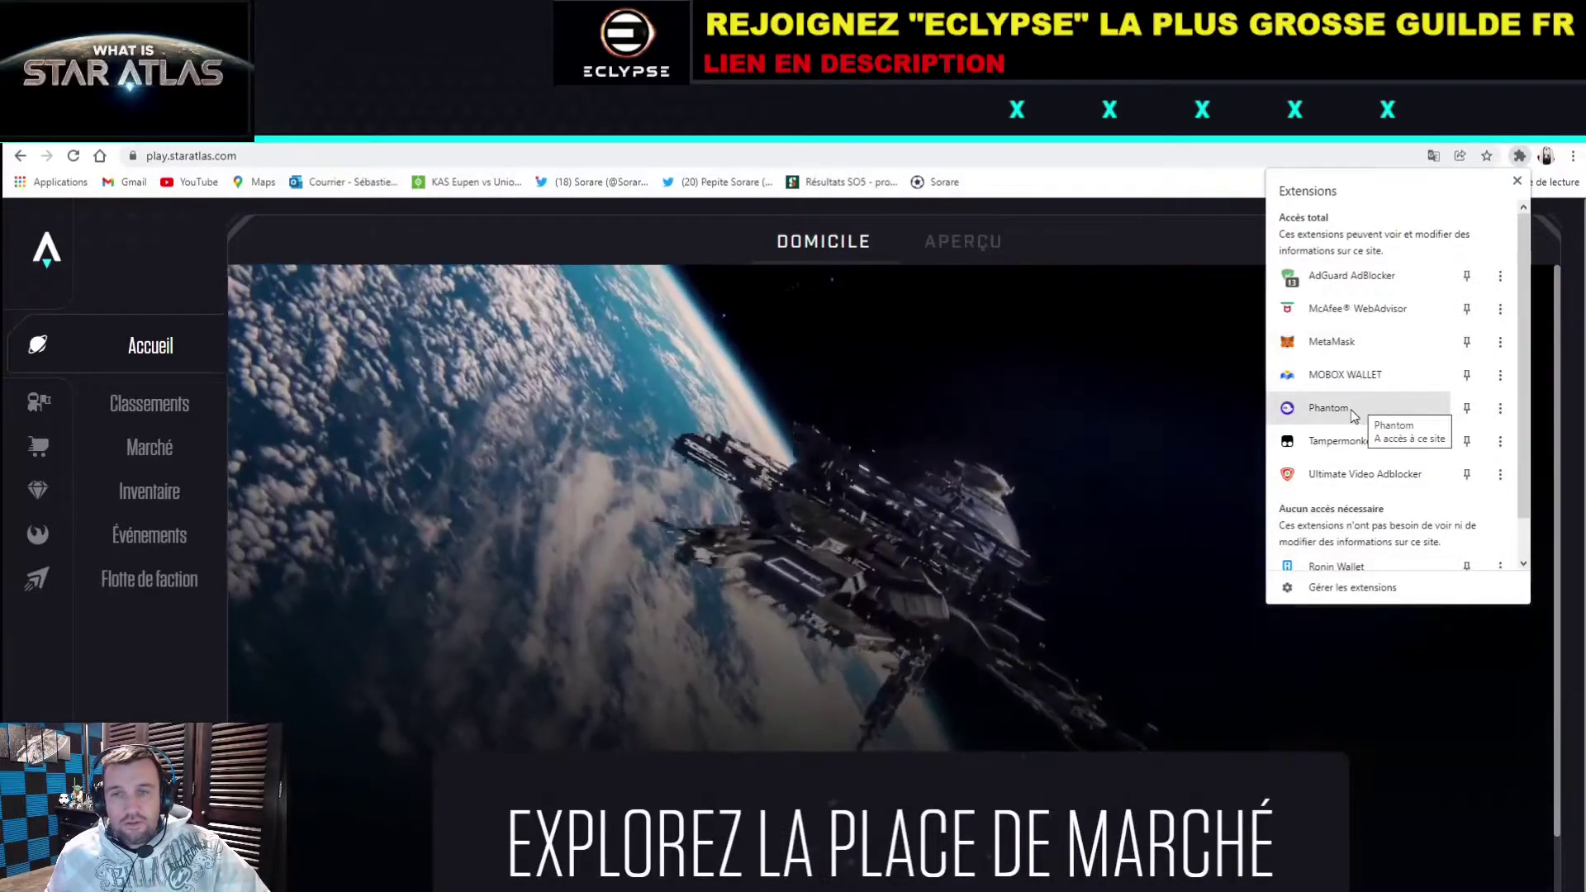
pyautogui.click(1329, 408)
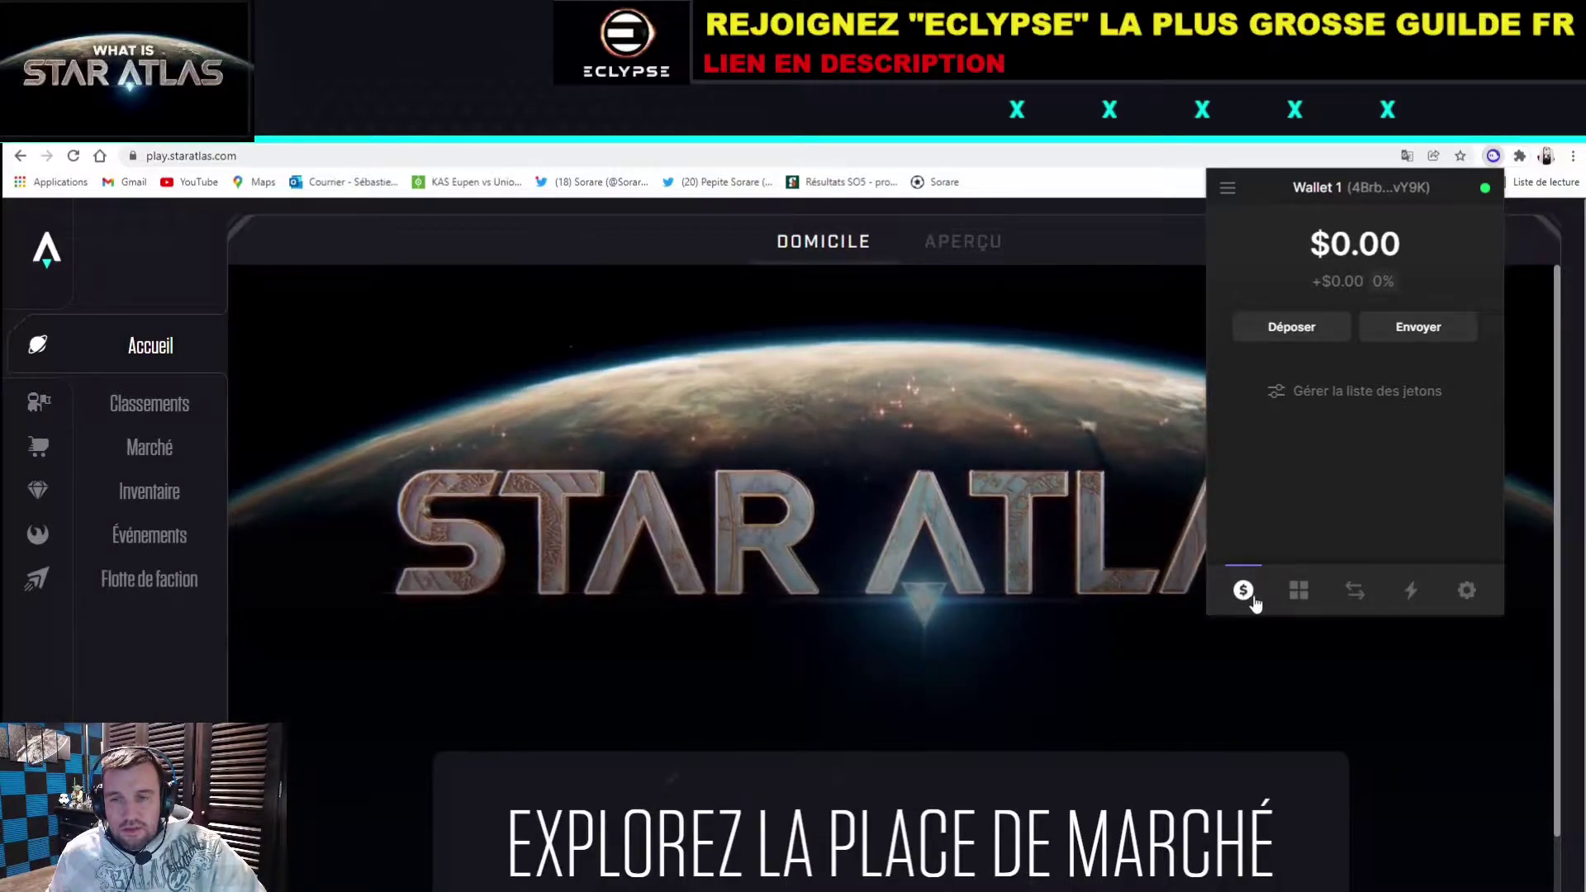
pyautogui.click(1297, 592)
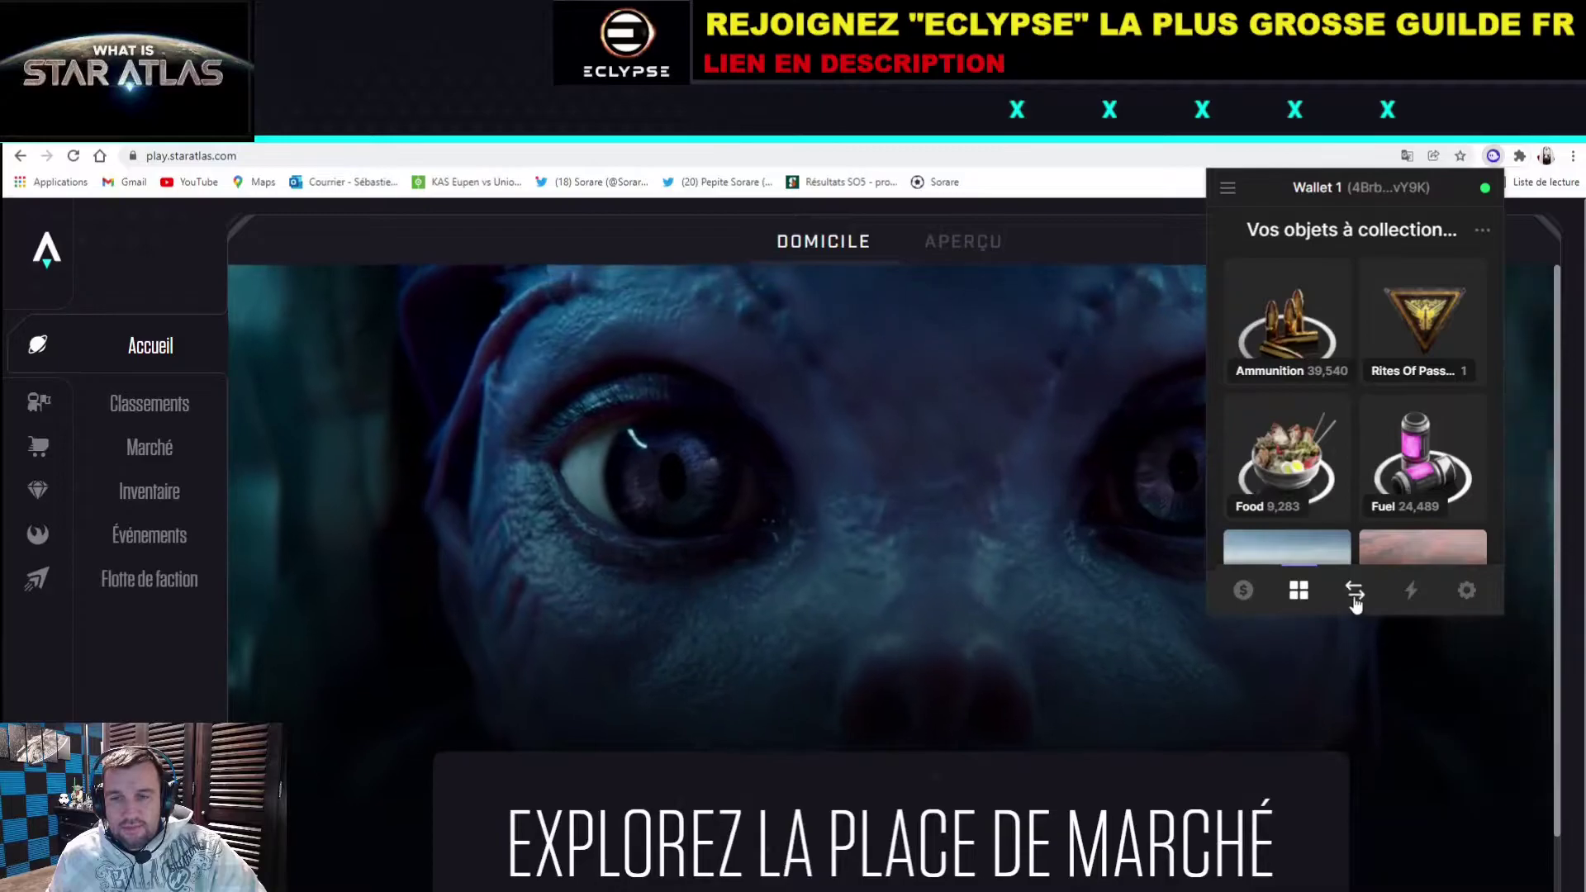
pyautogui.click(1354, 599)
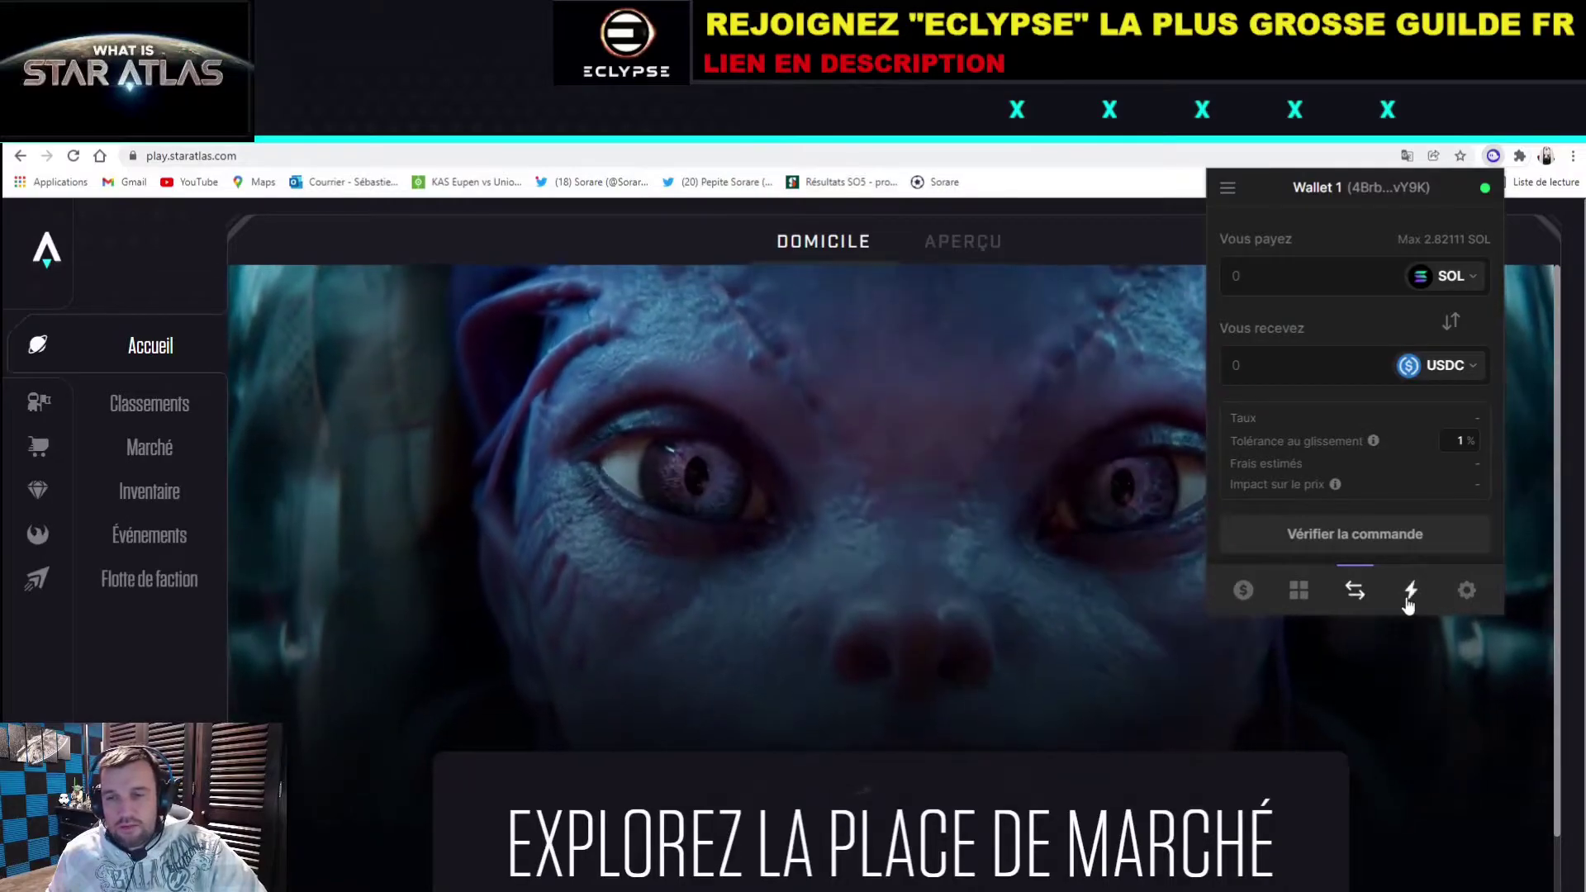
pyautogui.click(1409, 593)
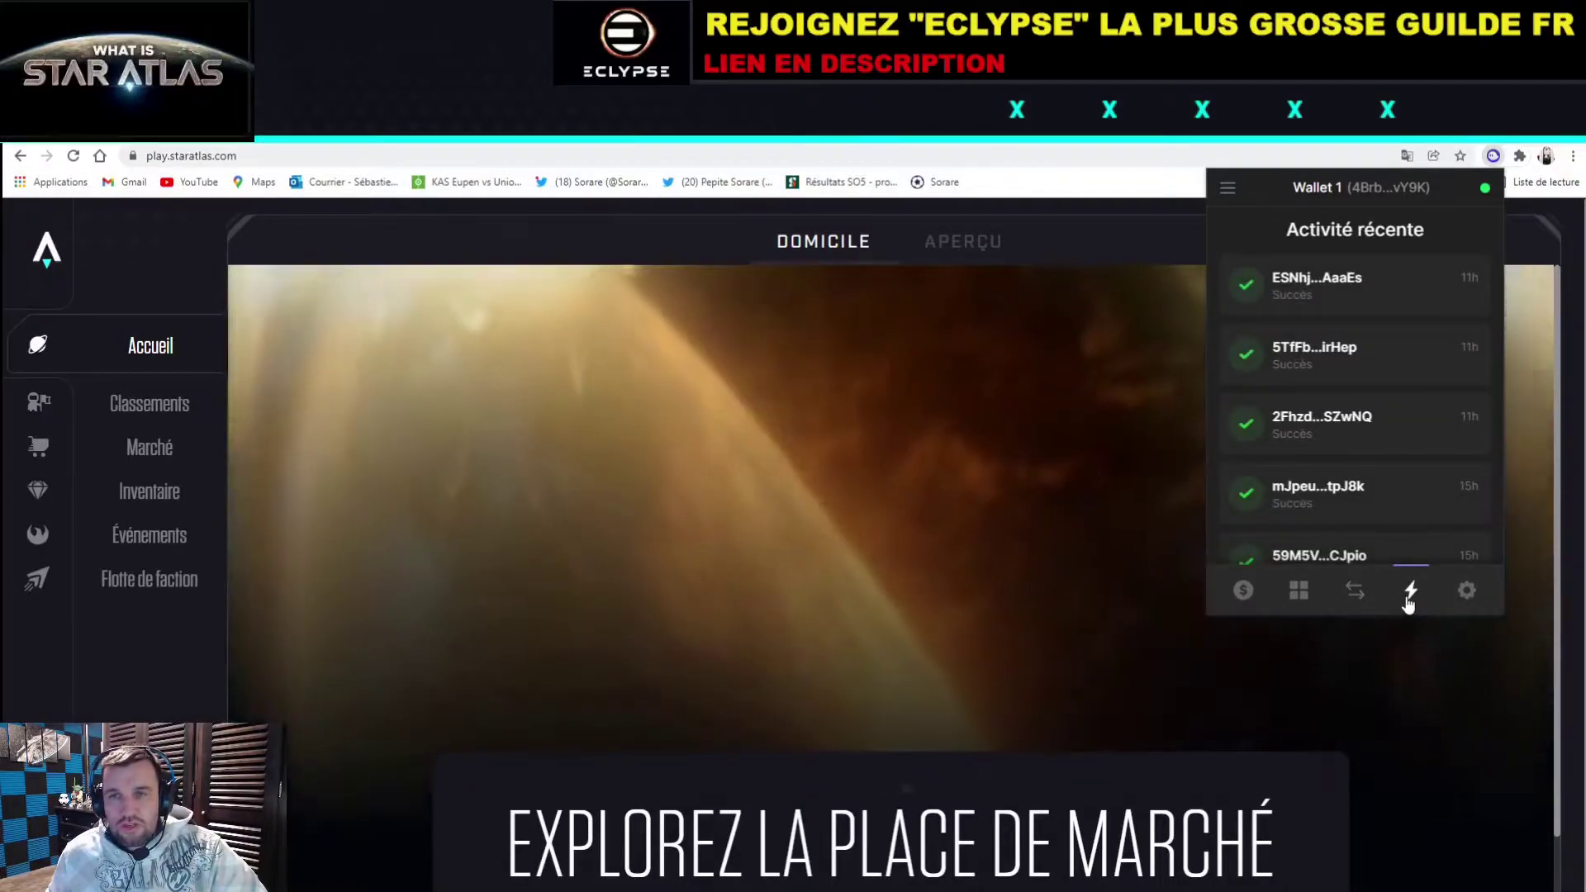
pyautogui.click(1466, 598)
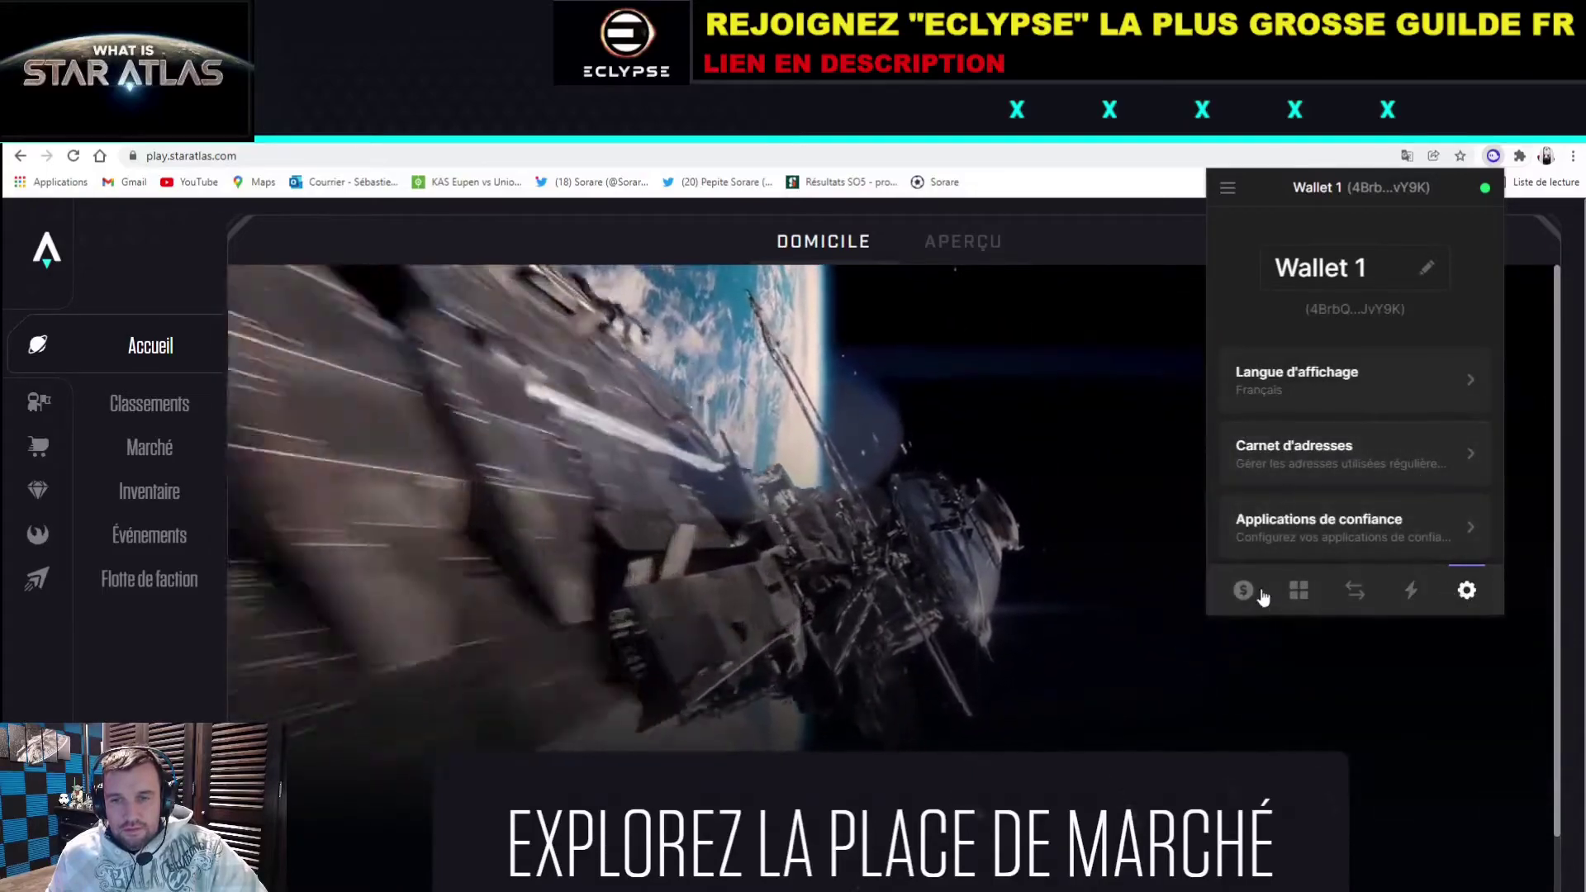
pyautogui.click(1243, 590)
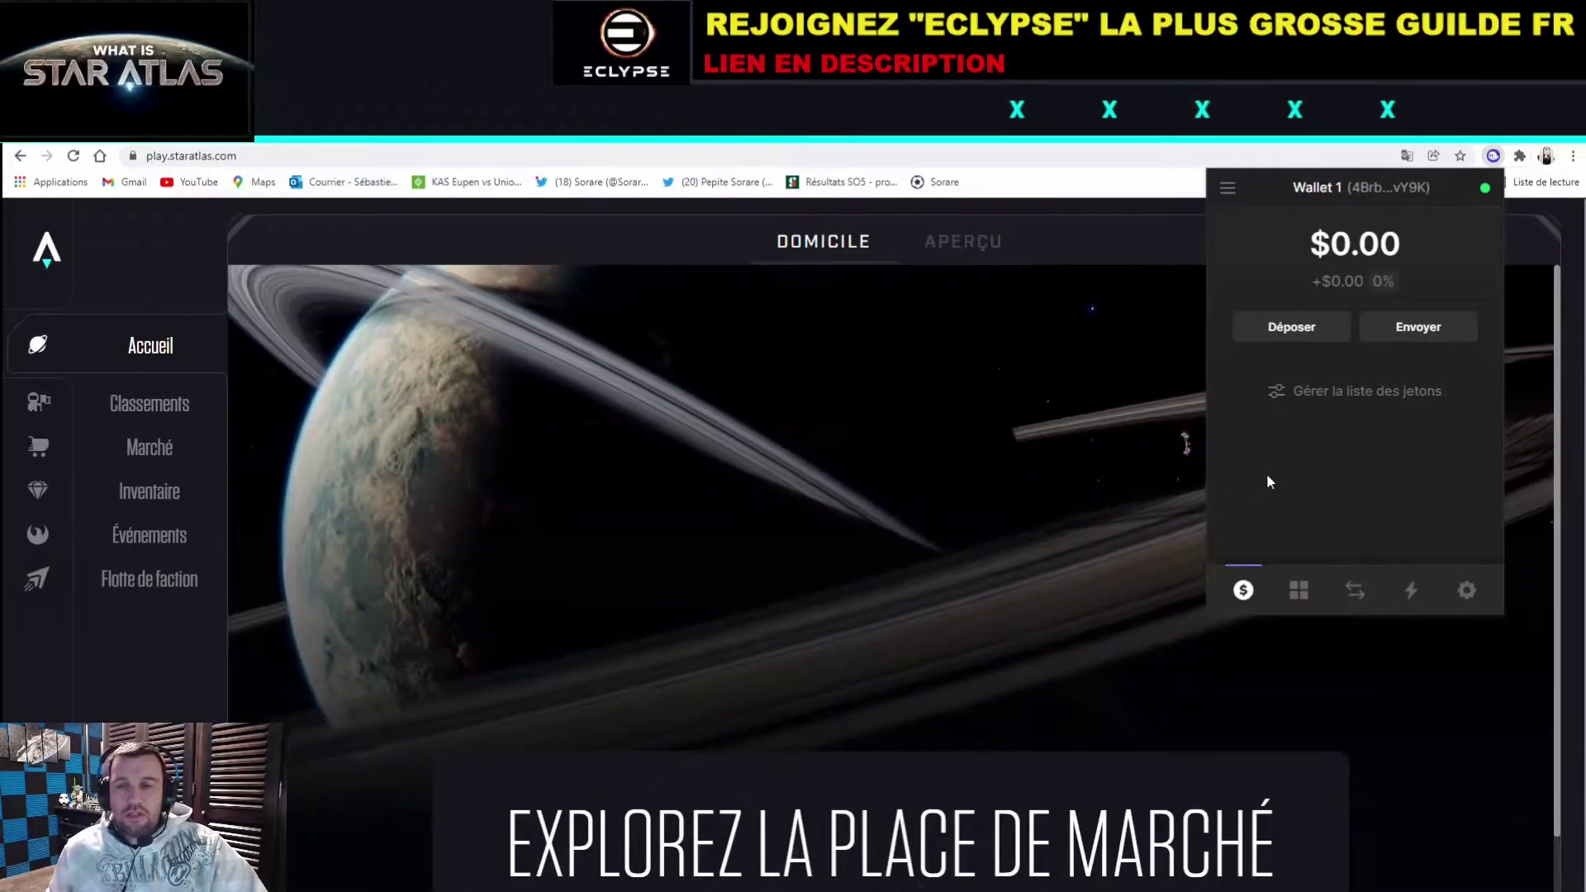
# Step: Enable Solana, USD Coin and Star Atlas in the token list and review the $2,553.70 balance
pyautogui.click(1355, 393)
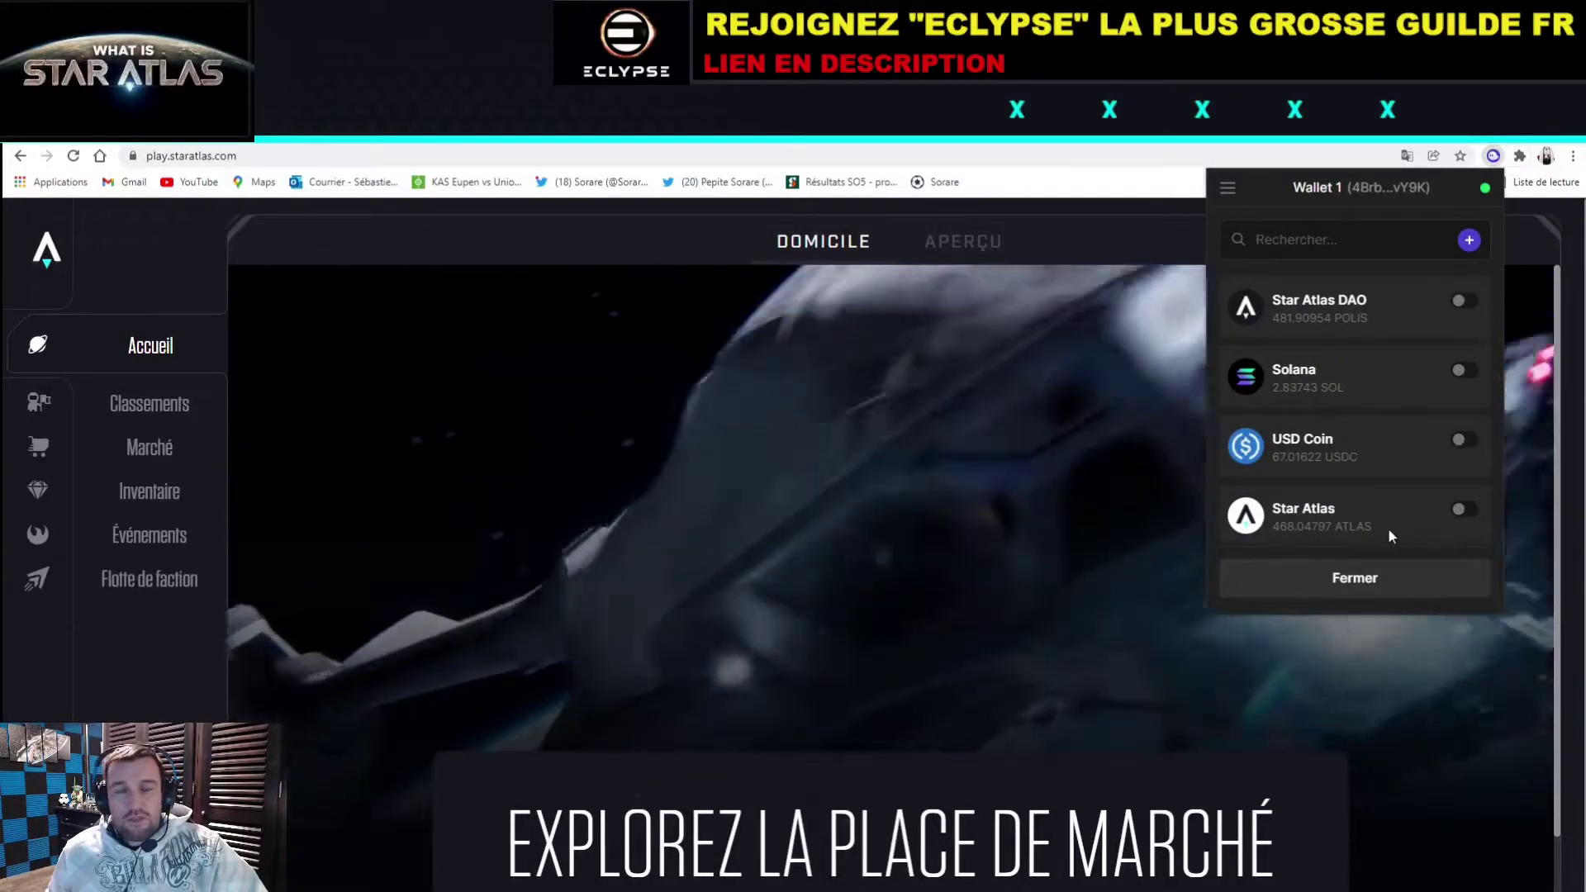
pyautogui.click(1349, 242)
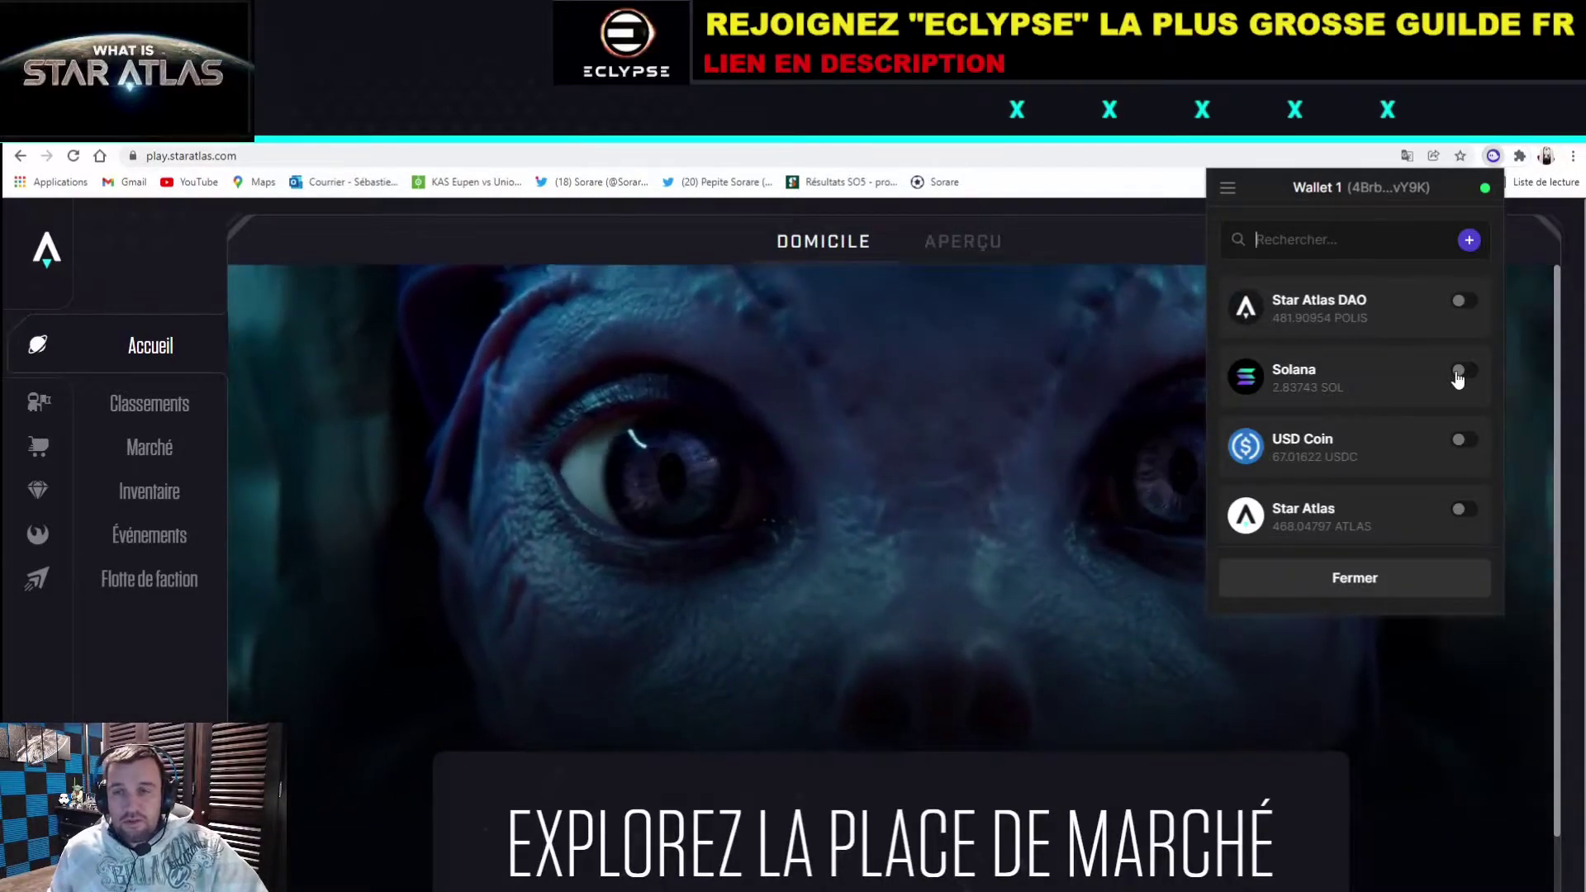
pyautogui.click(1461, 371)
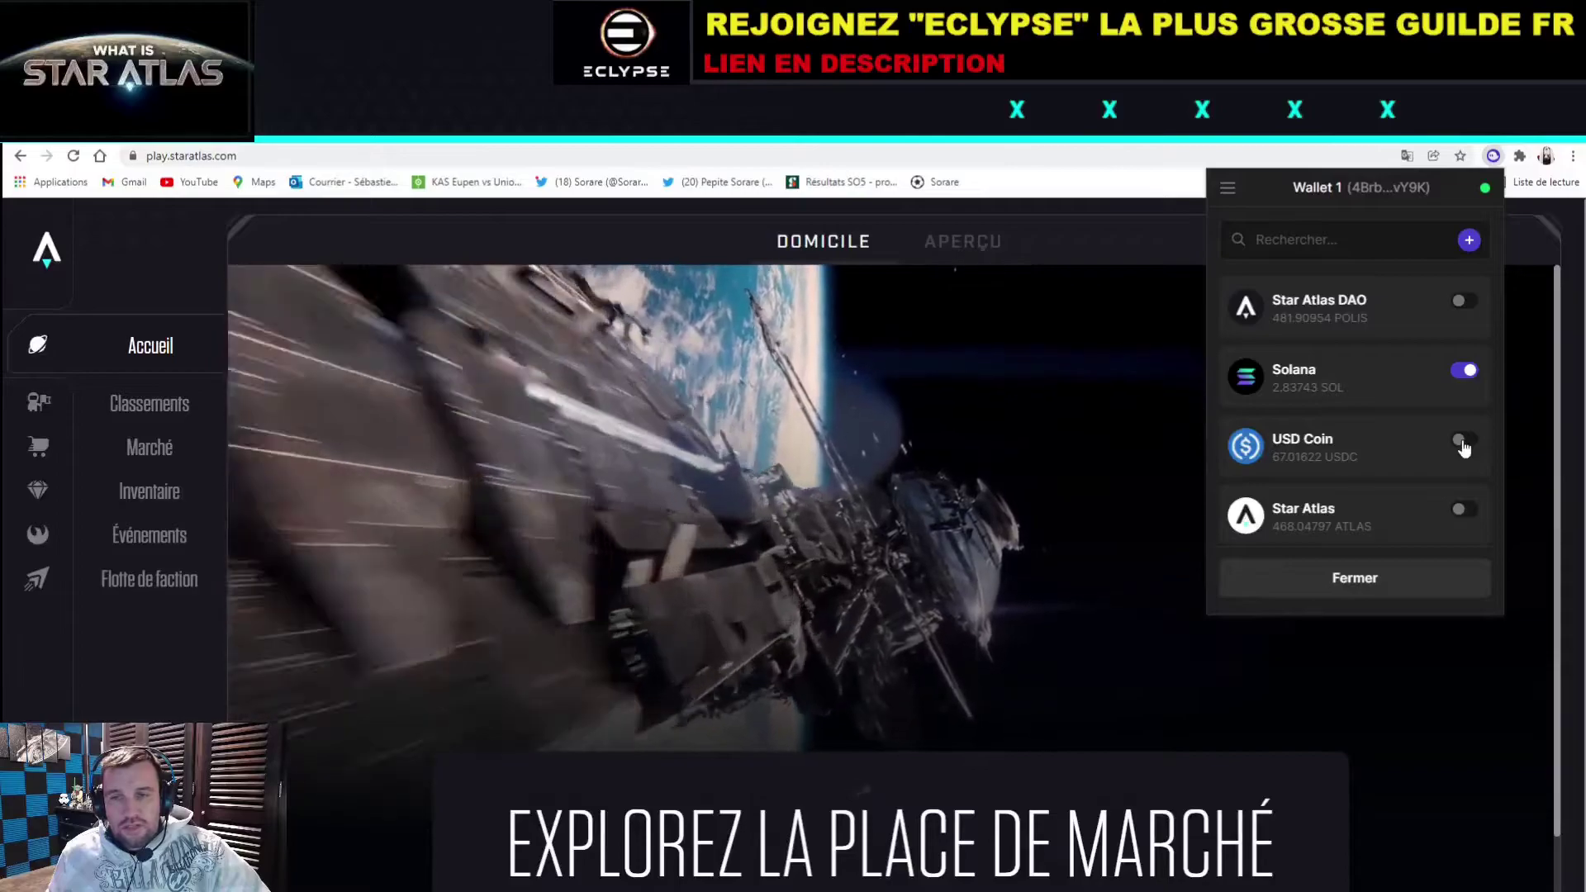
pyautogui.click(1462, 444)
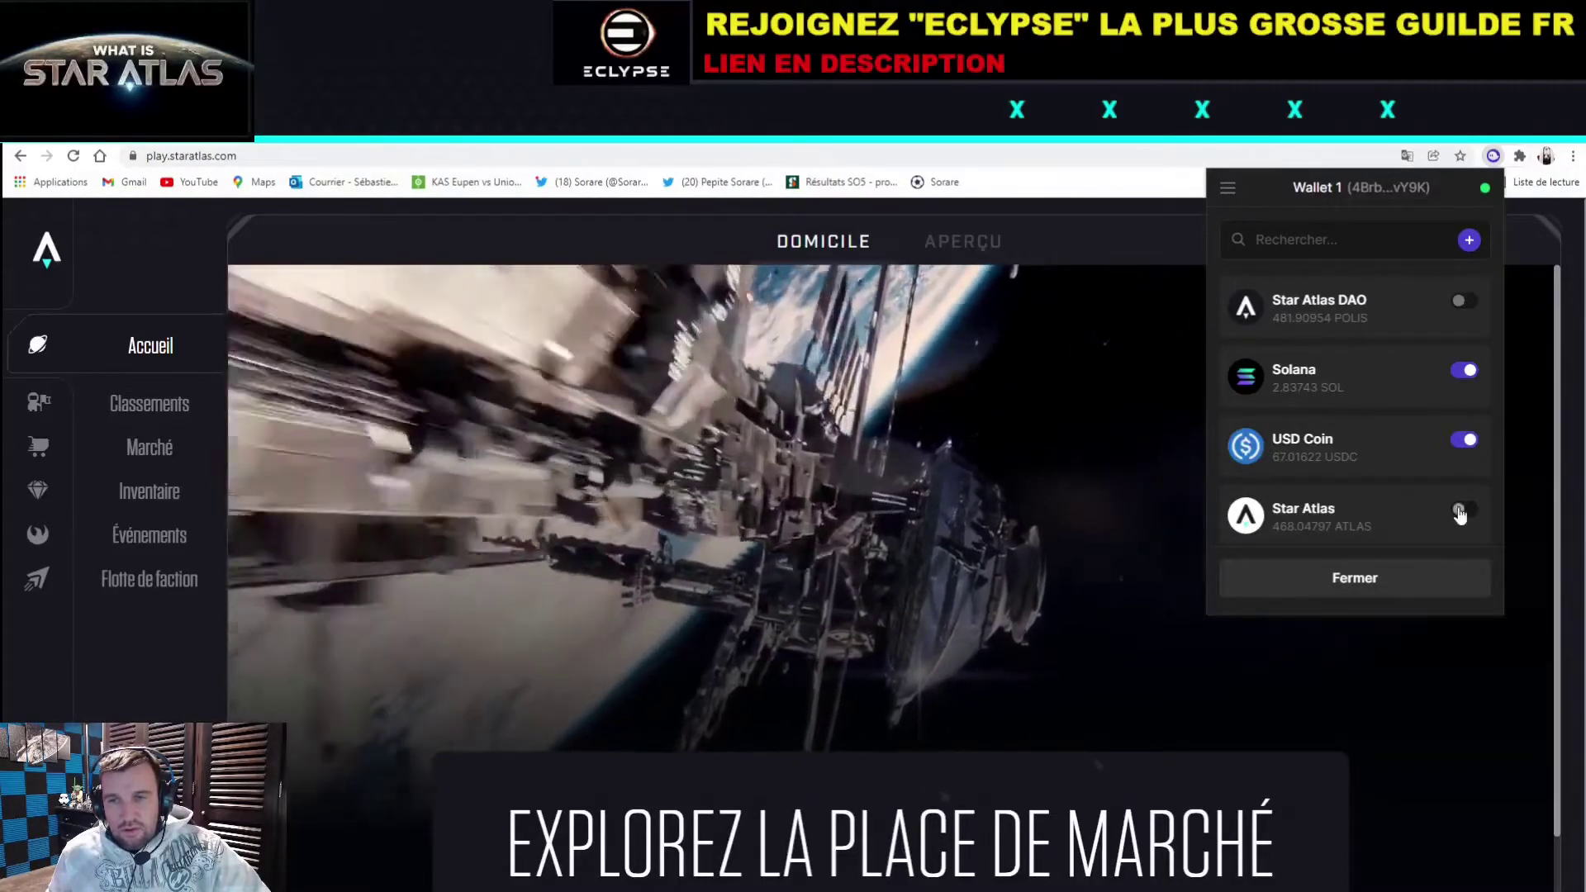
pyautogui.click(1459, 511)
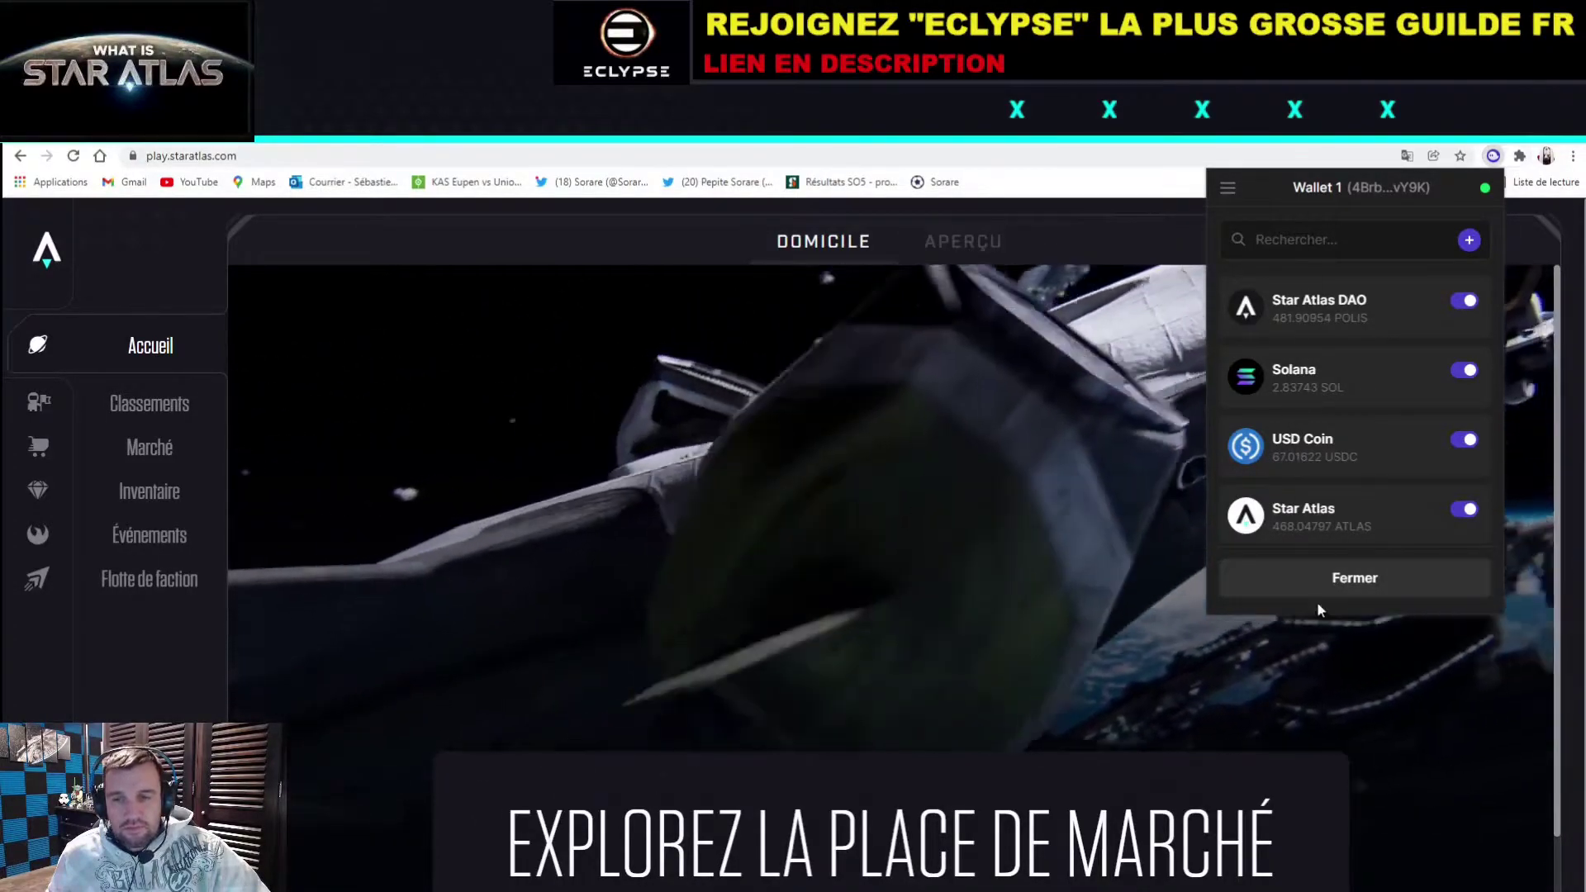
pyautogui.click(1343, 586)
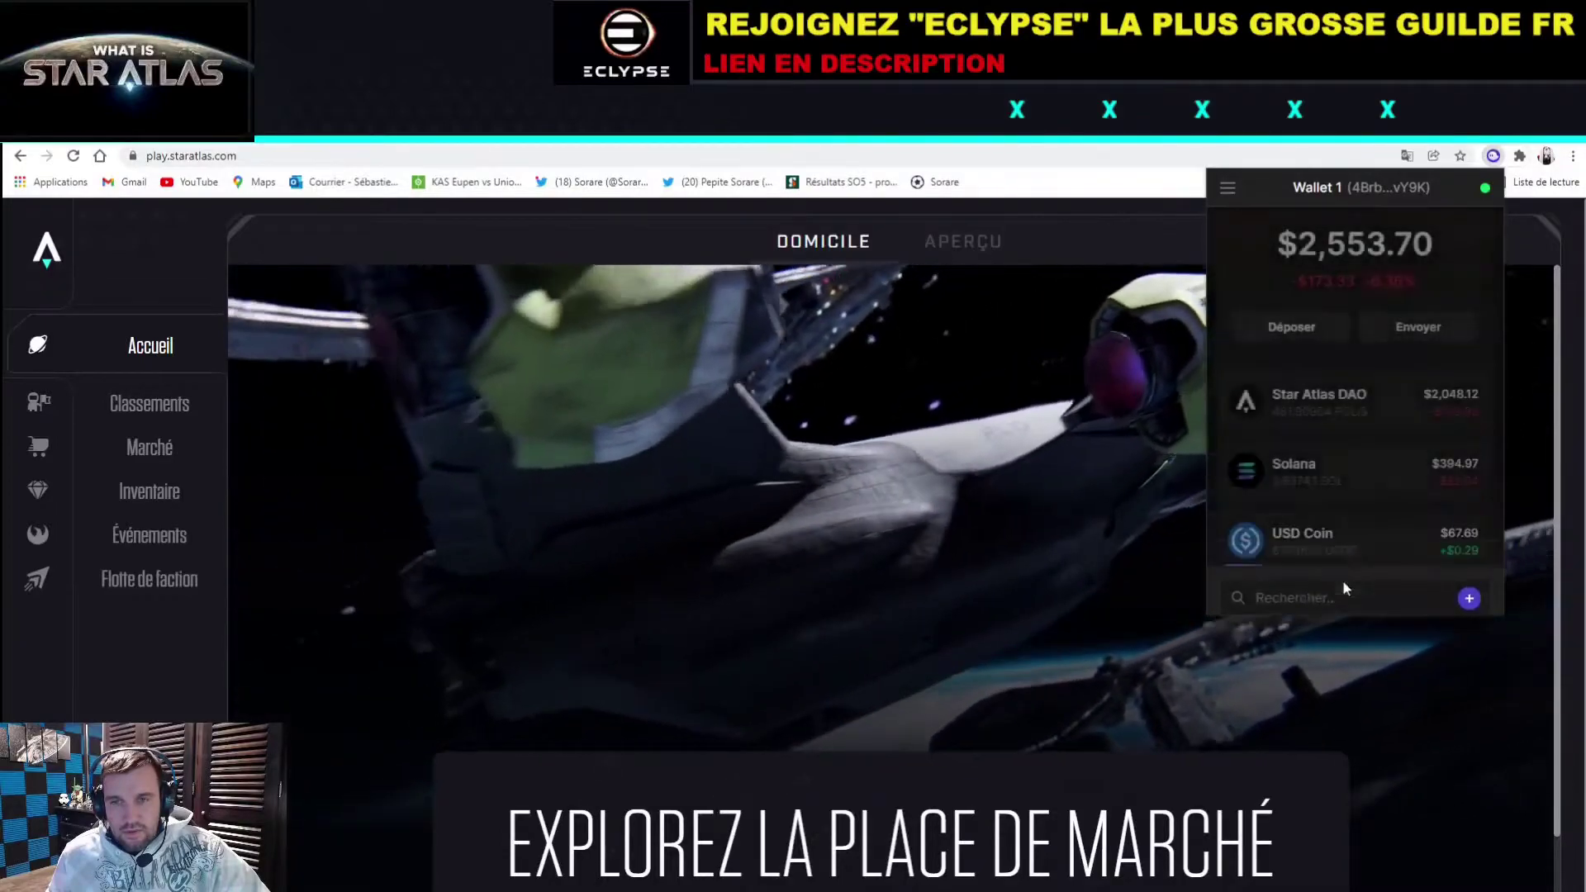
pyautogui.scroll(-2, 1356, 434)
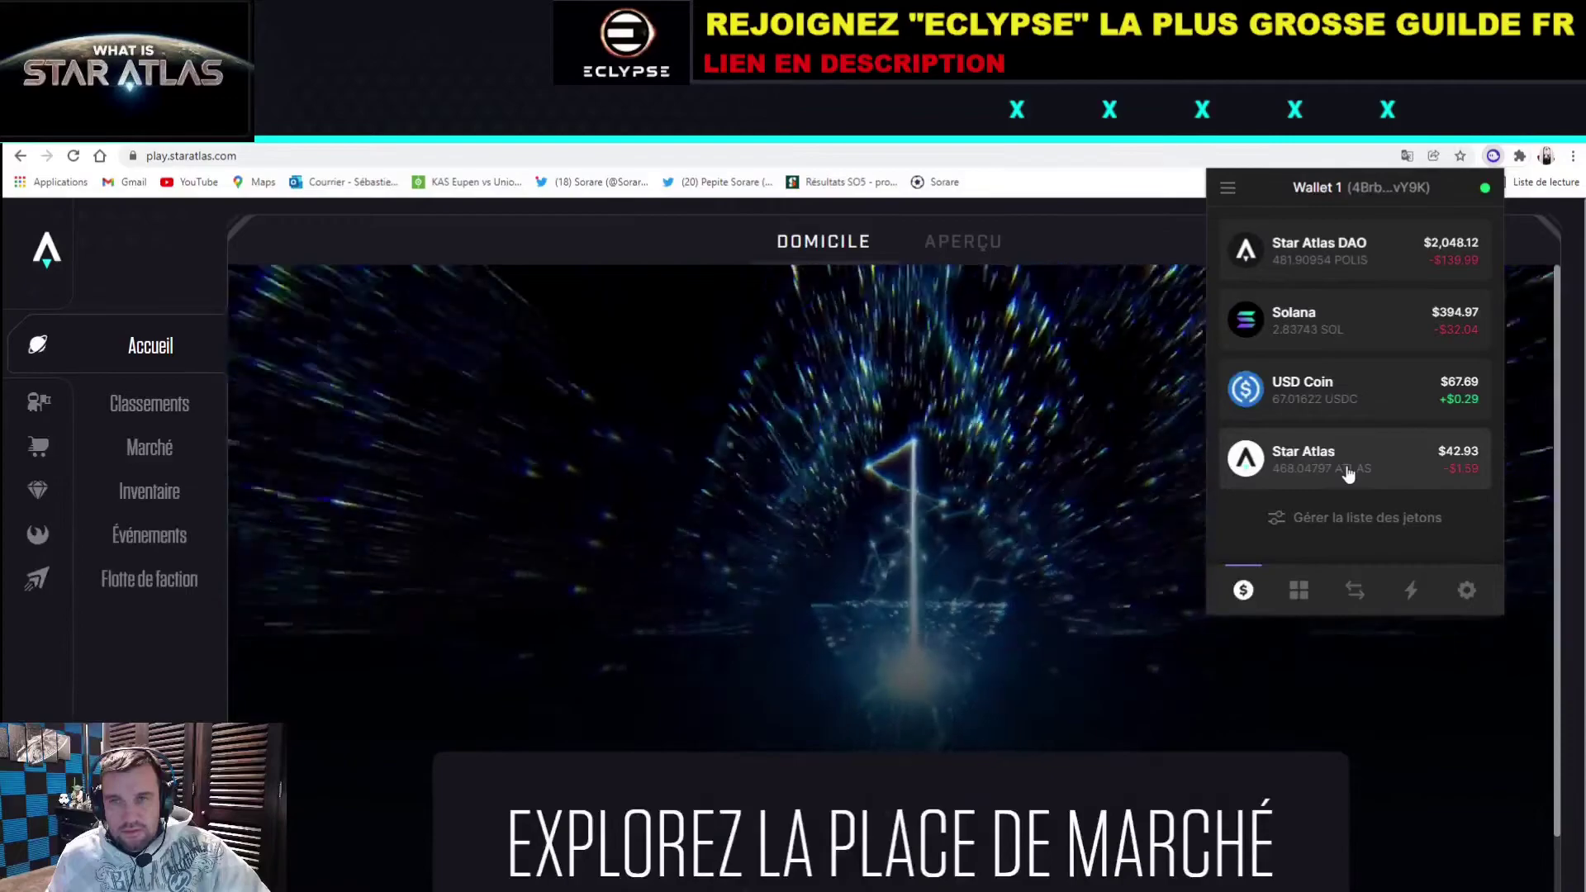
pyautogui.scroll(2, 1348, 473)
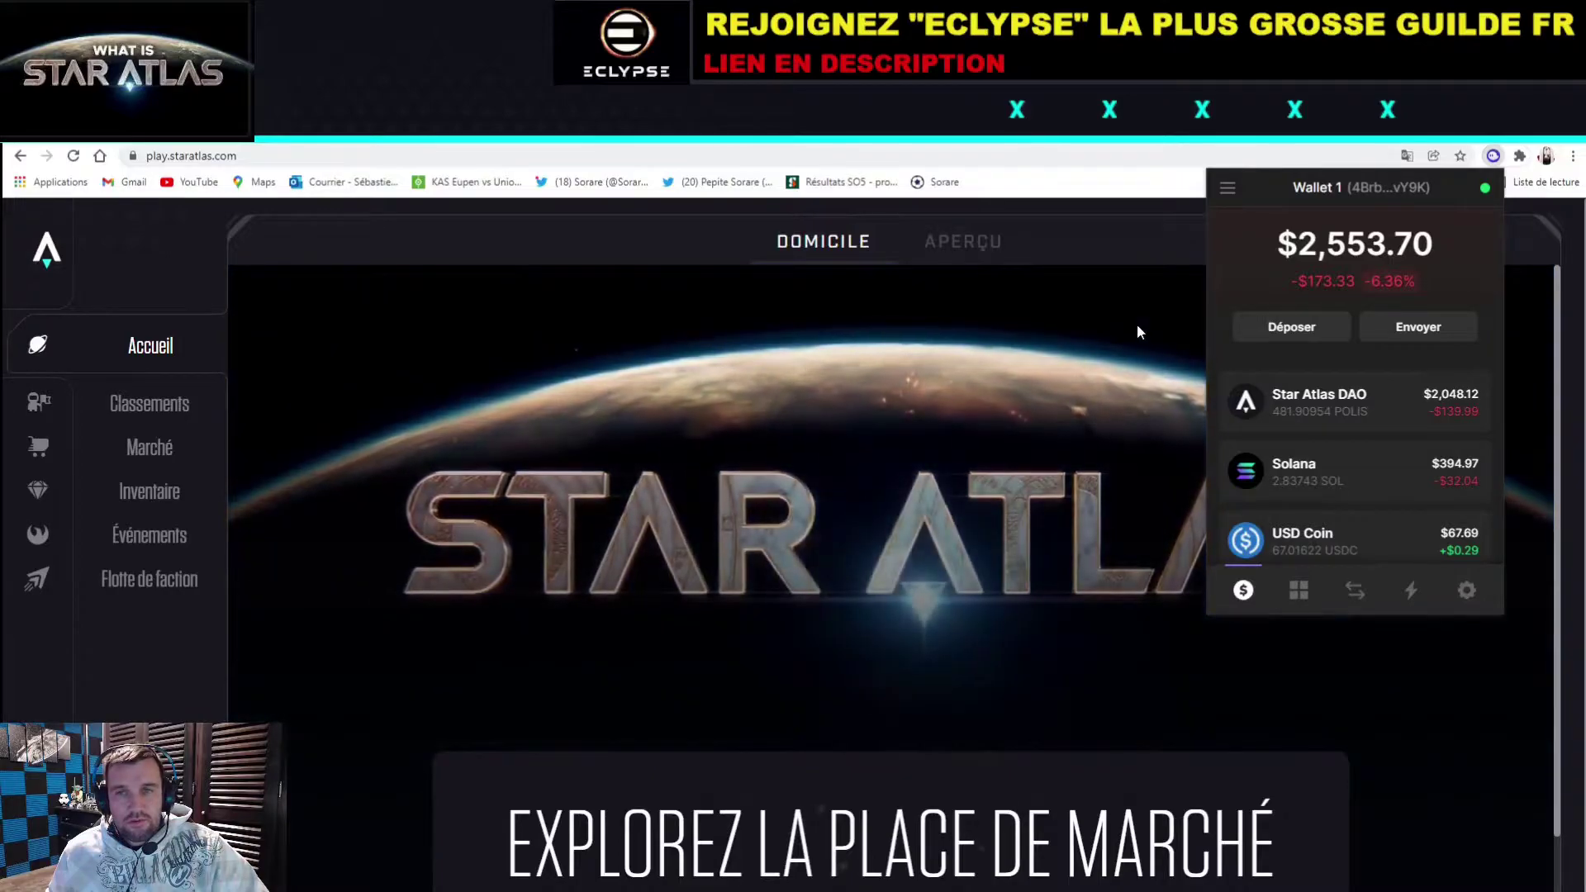
# Step: Close the Phantom popup and start a Retrait on the USDC row in Binance's spot wallet
pyautogui.click(1138, 326)
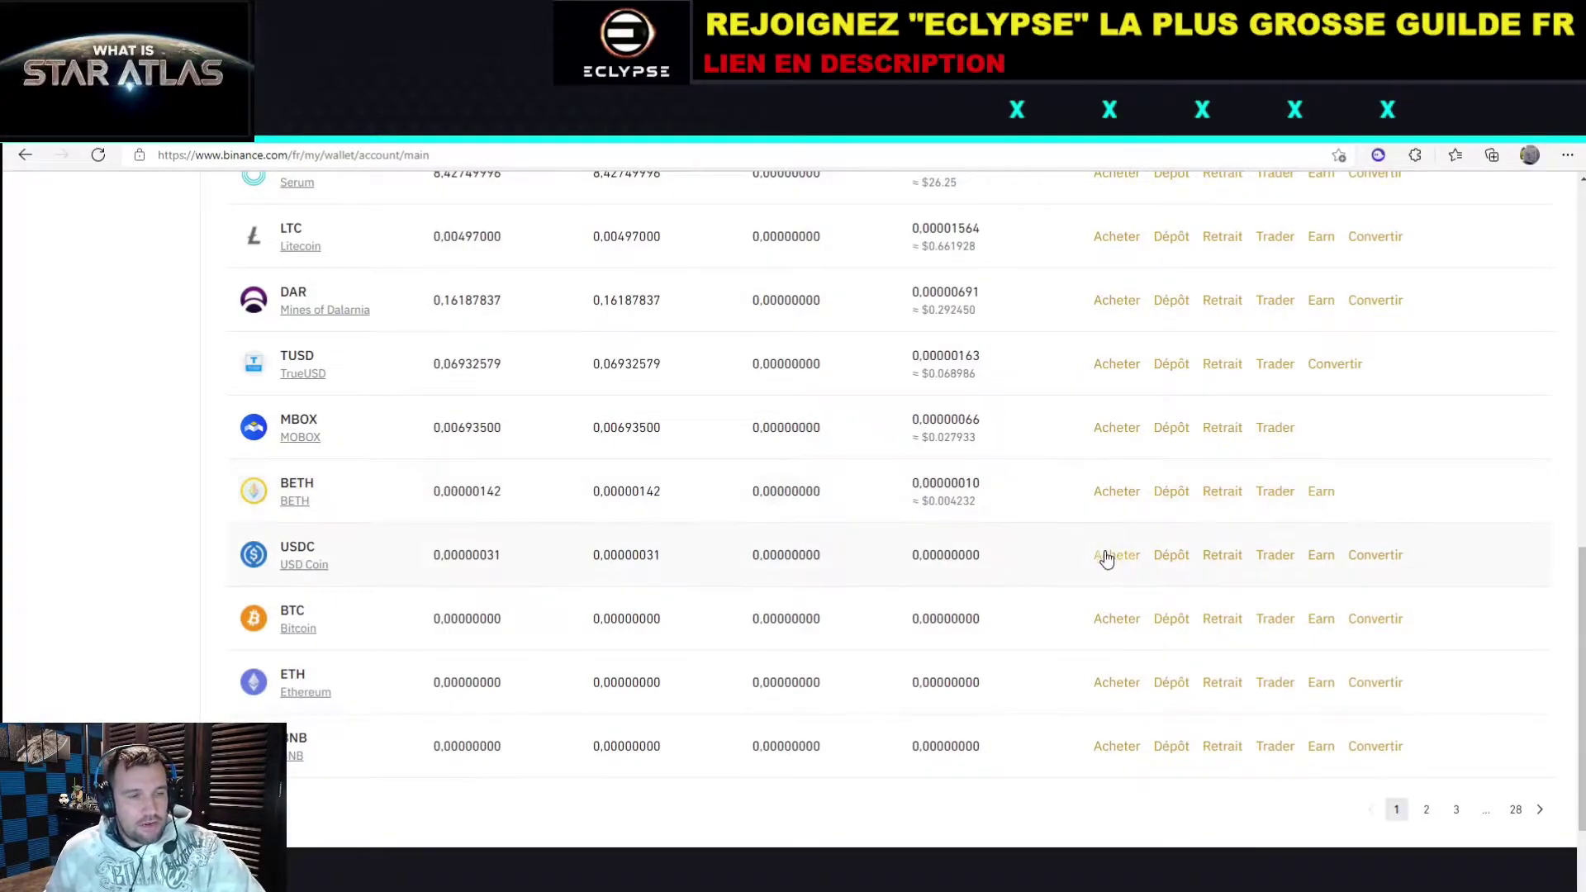
pyautogui.click(1222, 555)
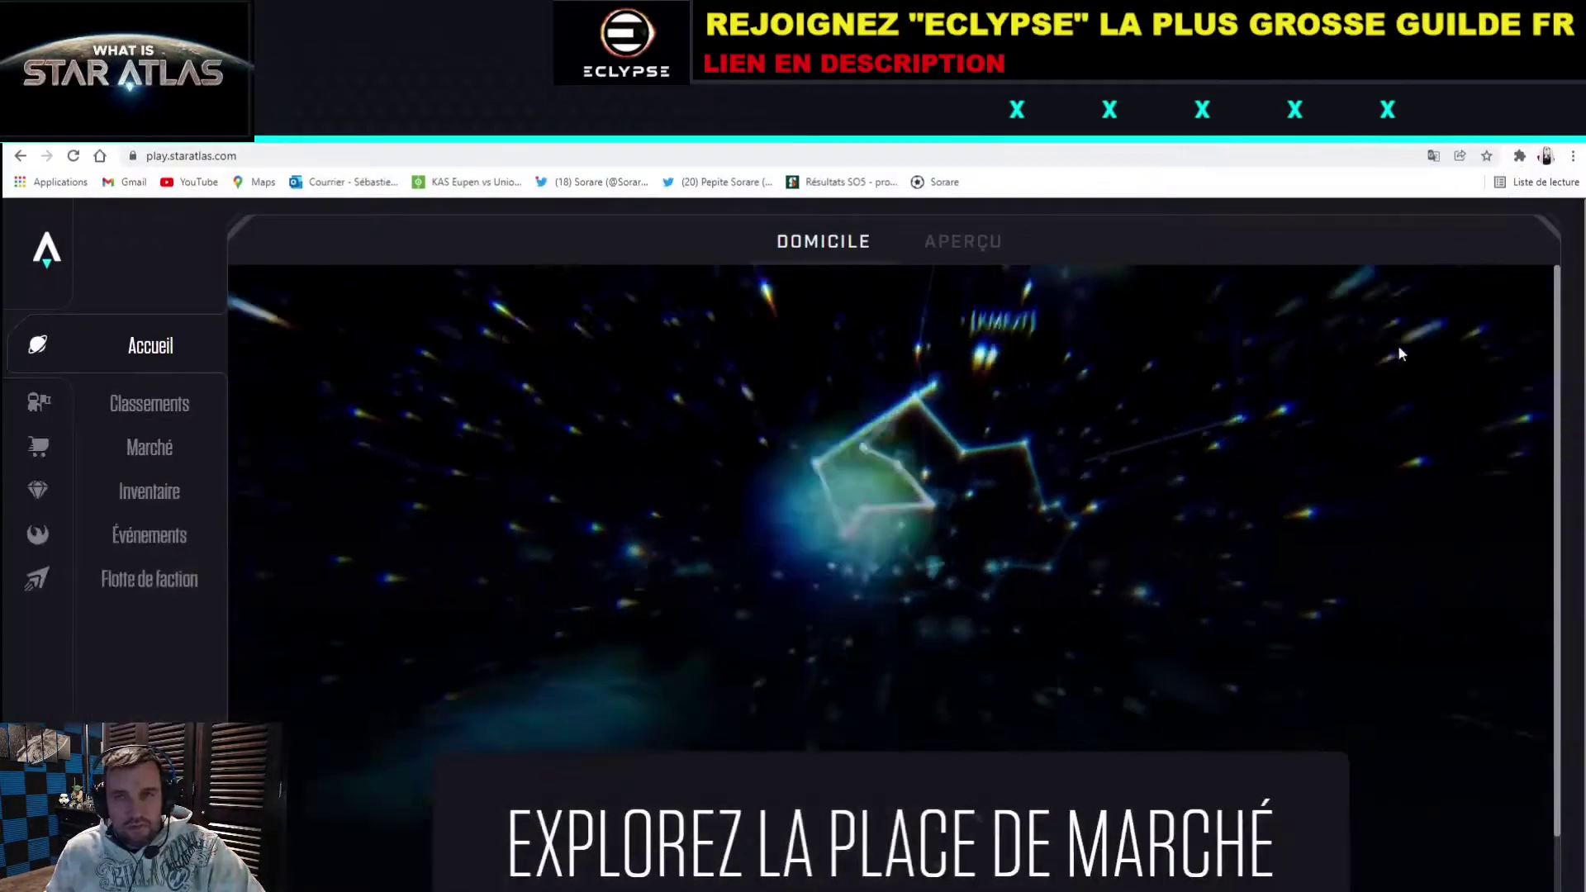
# Step: Reopen Phantom Wallet 1 from Chrome's extensions menu on the Star Atlas page
pyautogui.click(1520, 156)
pyautogui.click(1356, 407)
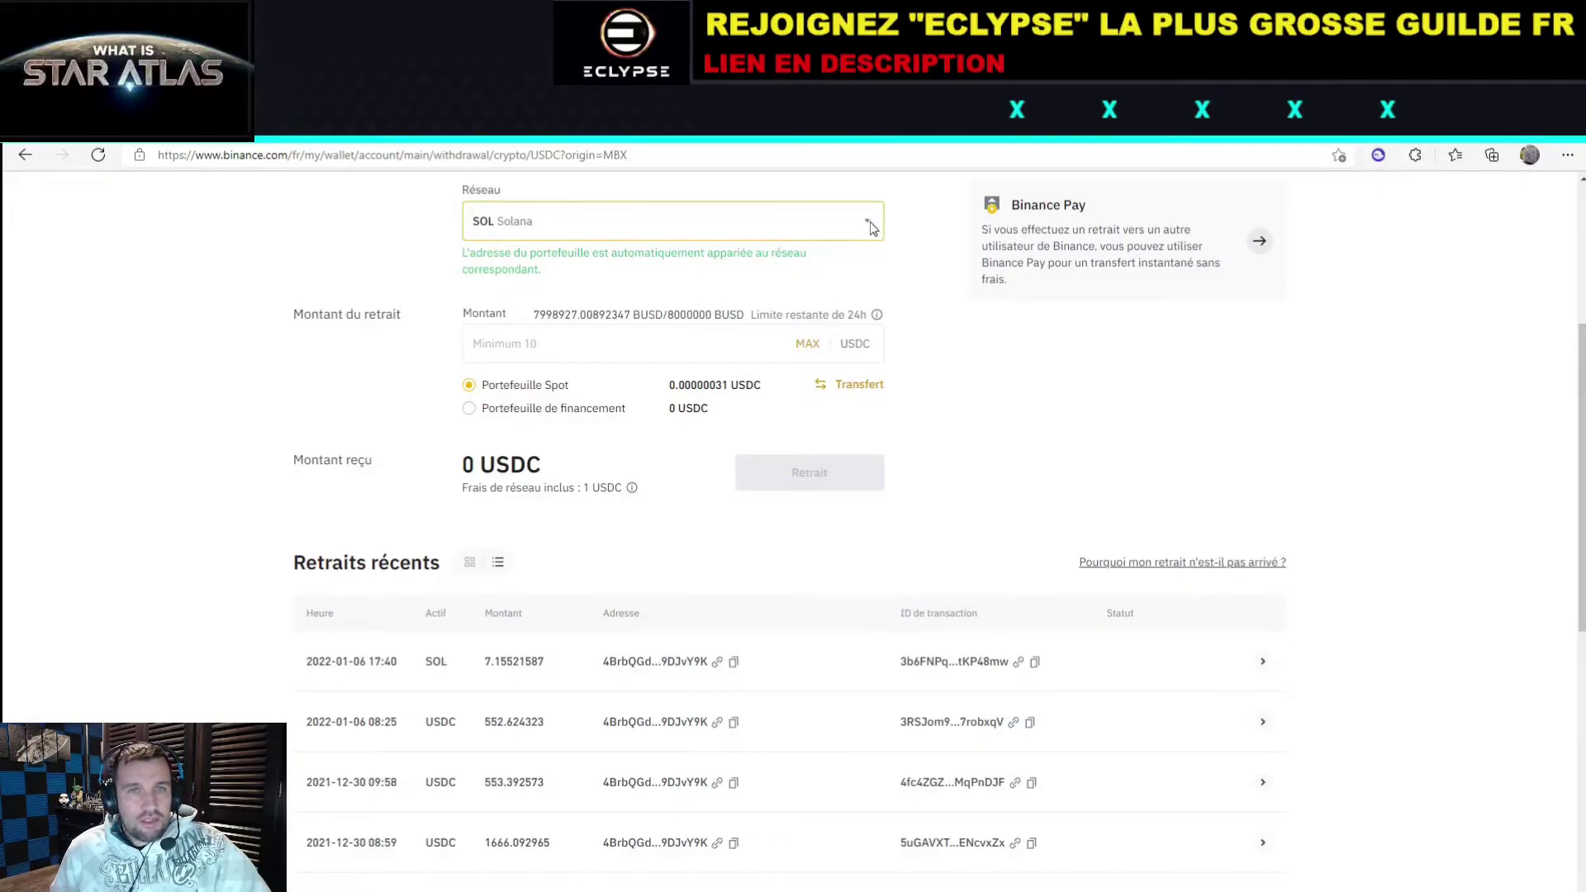
# Step: Select SOL Solana as the USDC withdrawal network, then bring up Phantom on play.staratlas.com
pyautogui.click(869, 220)
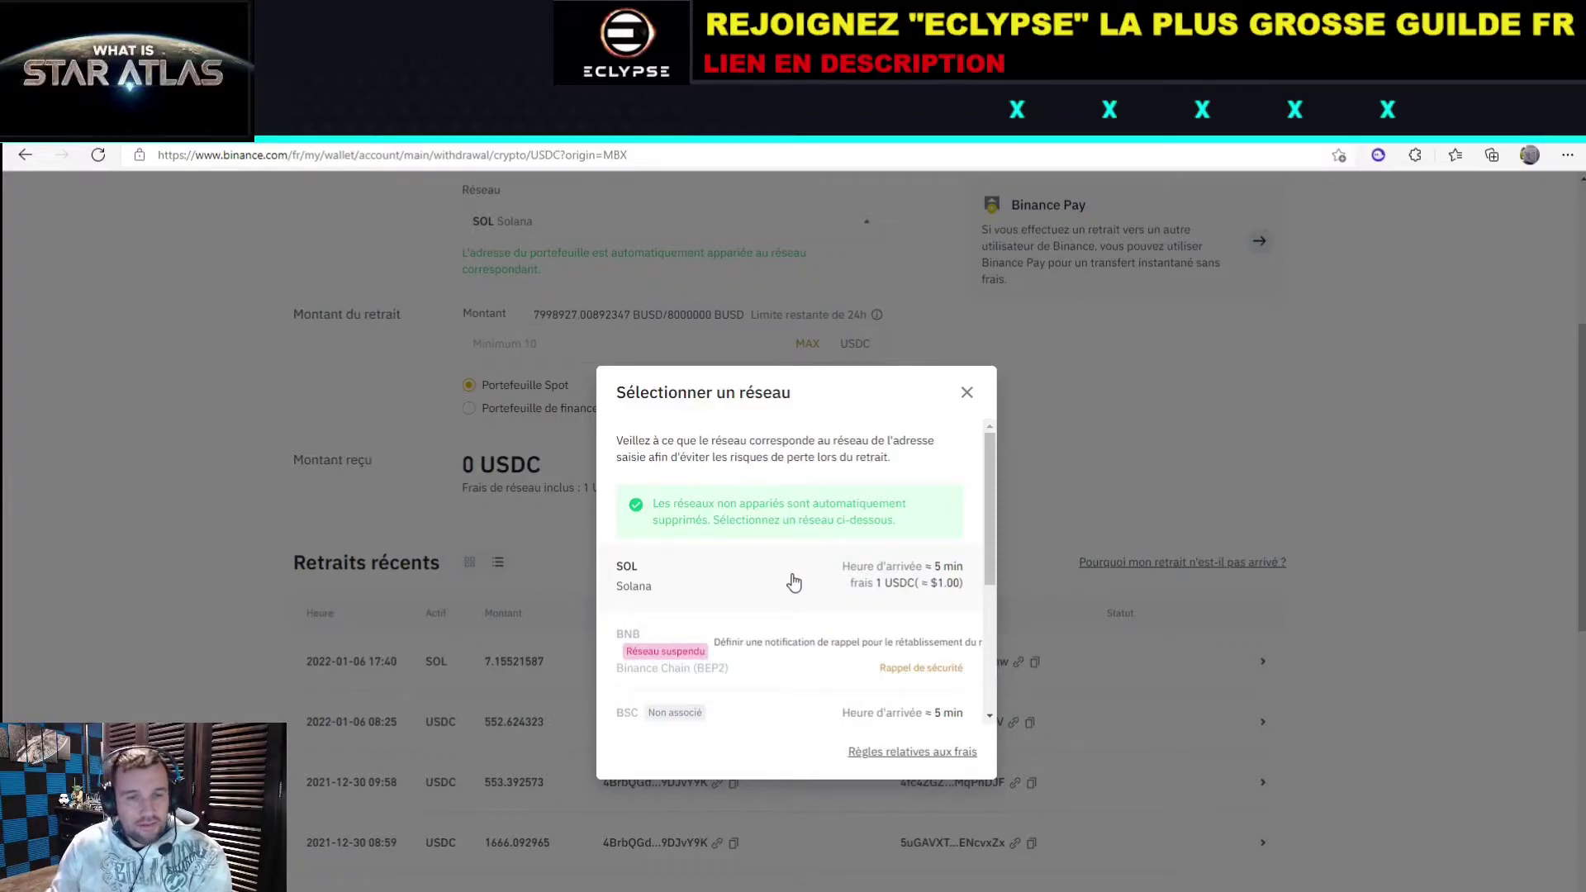
pyautogui.click(971, 396)
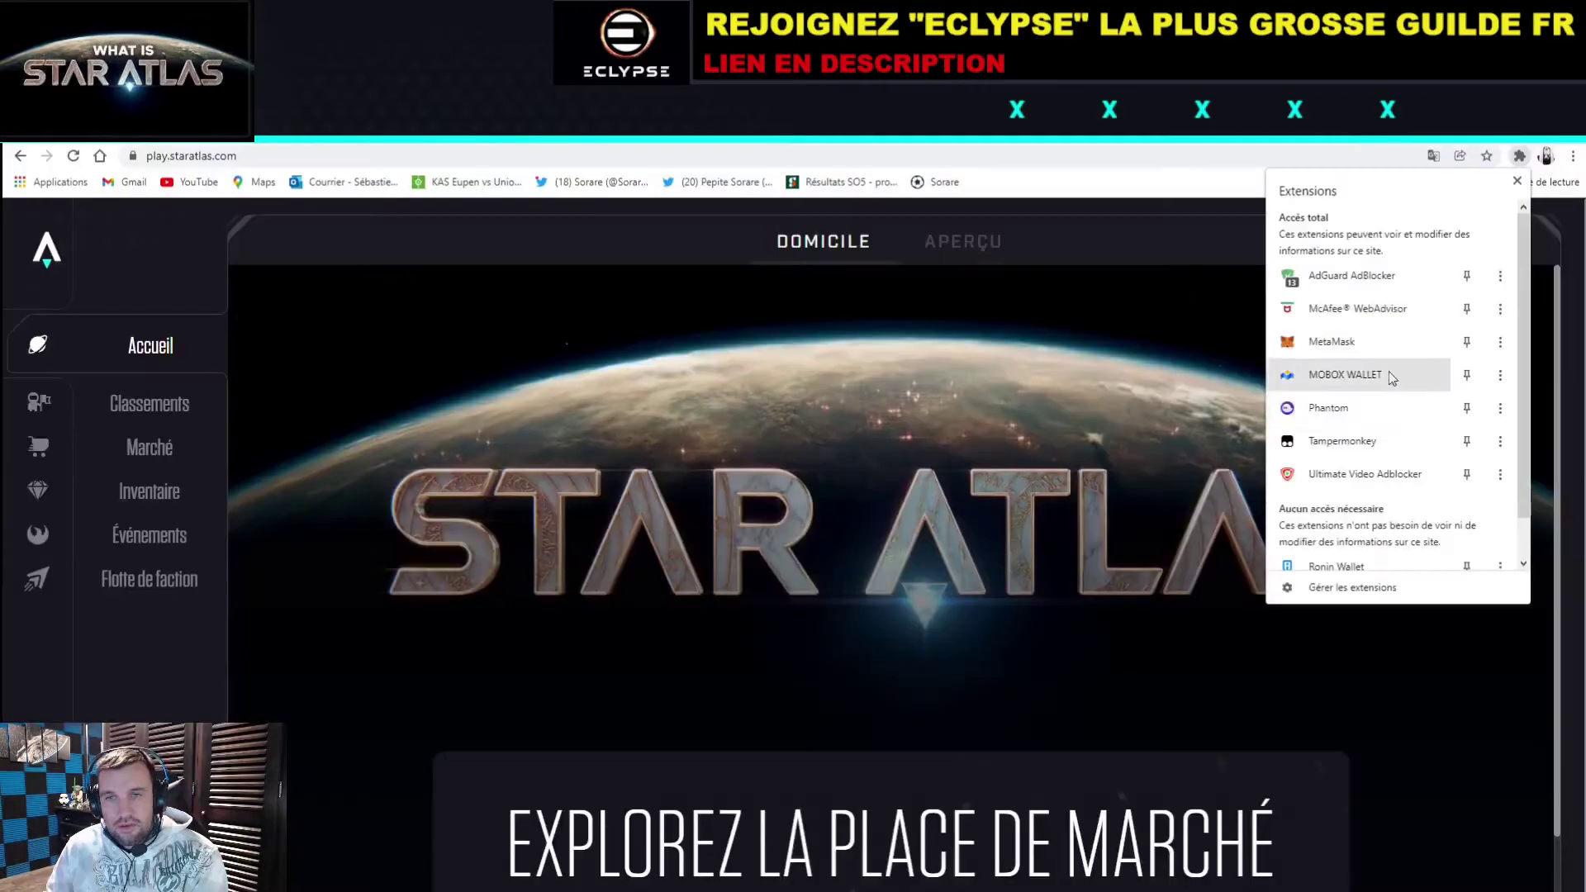
pyautogui.click(1388, 372)
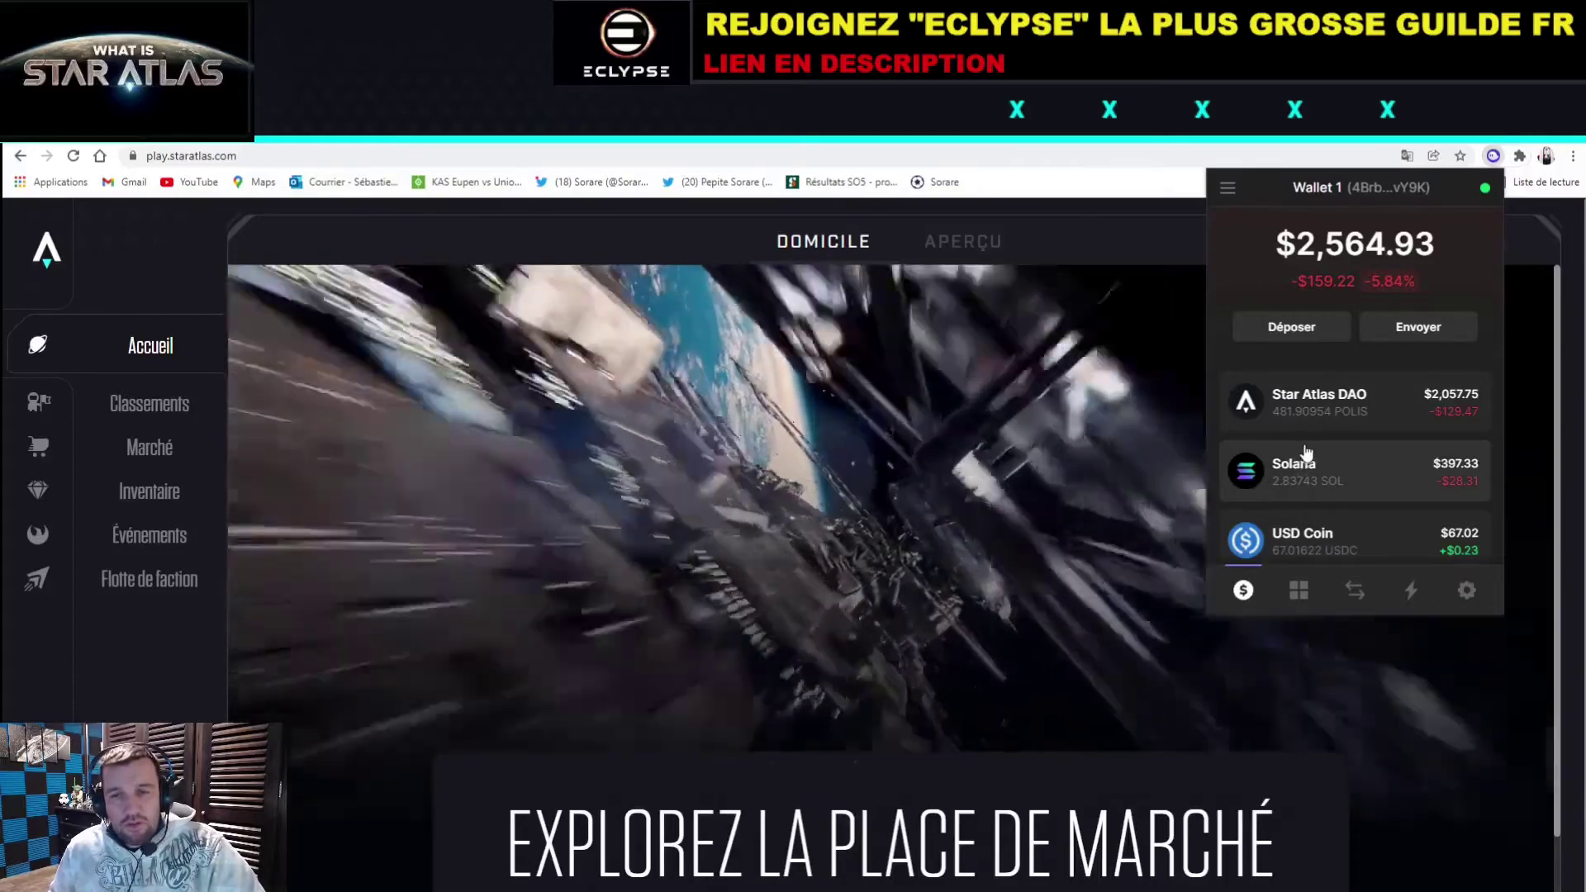
# Step: Open the 2.83743 SOL balance in Phantom and begin an Envoyer of SOL
pyautogui.click(1341, 472)
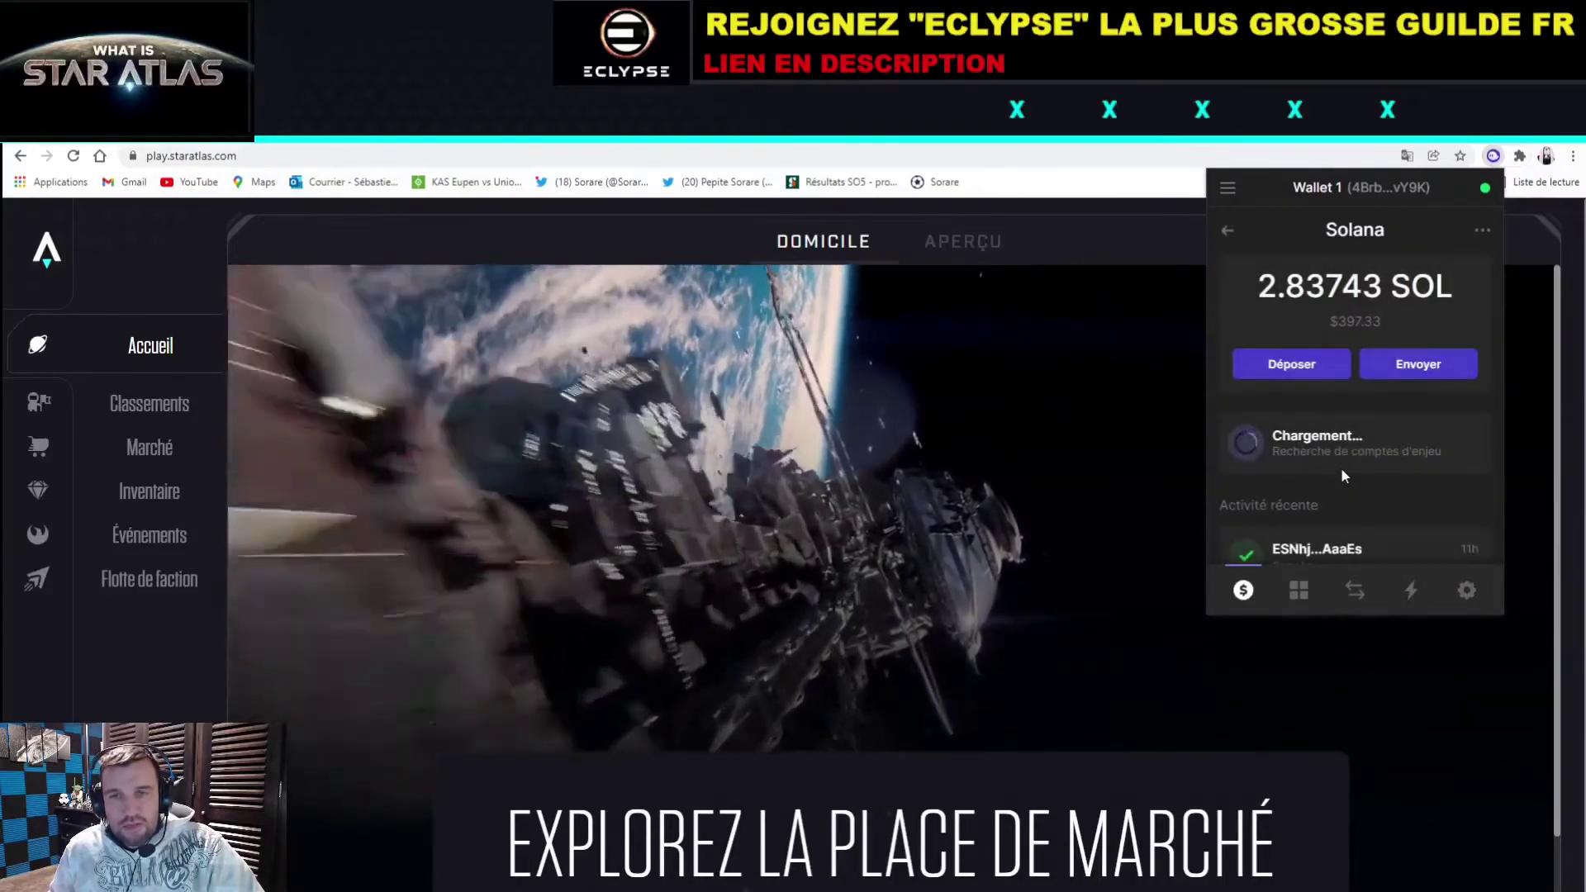
pyautogui.click(1437, 366)
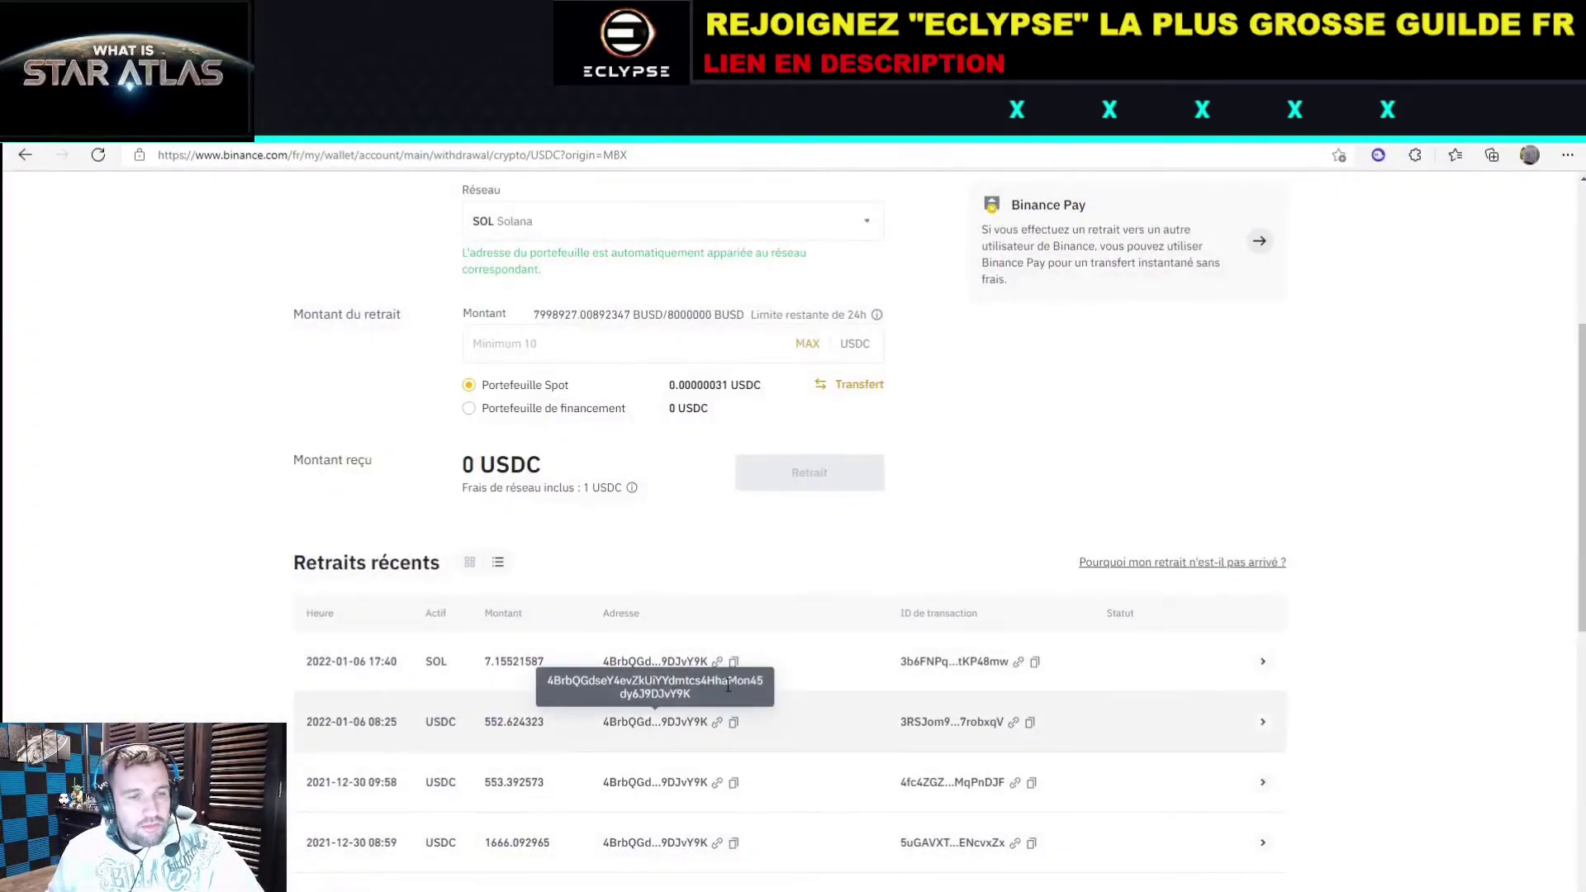
# Step: From Compte principal, open the USDC Dépôt page and set its network to SOL Solana
pyautogui.click(25, 155)
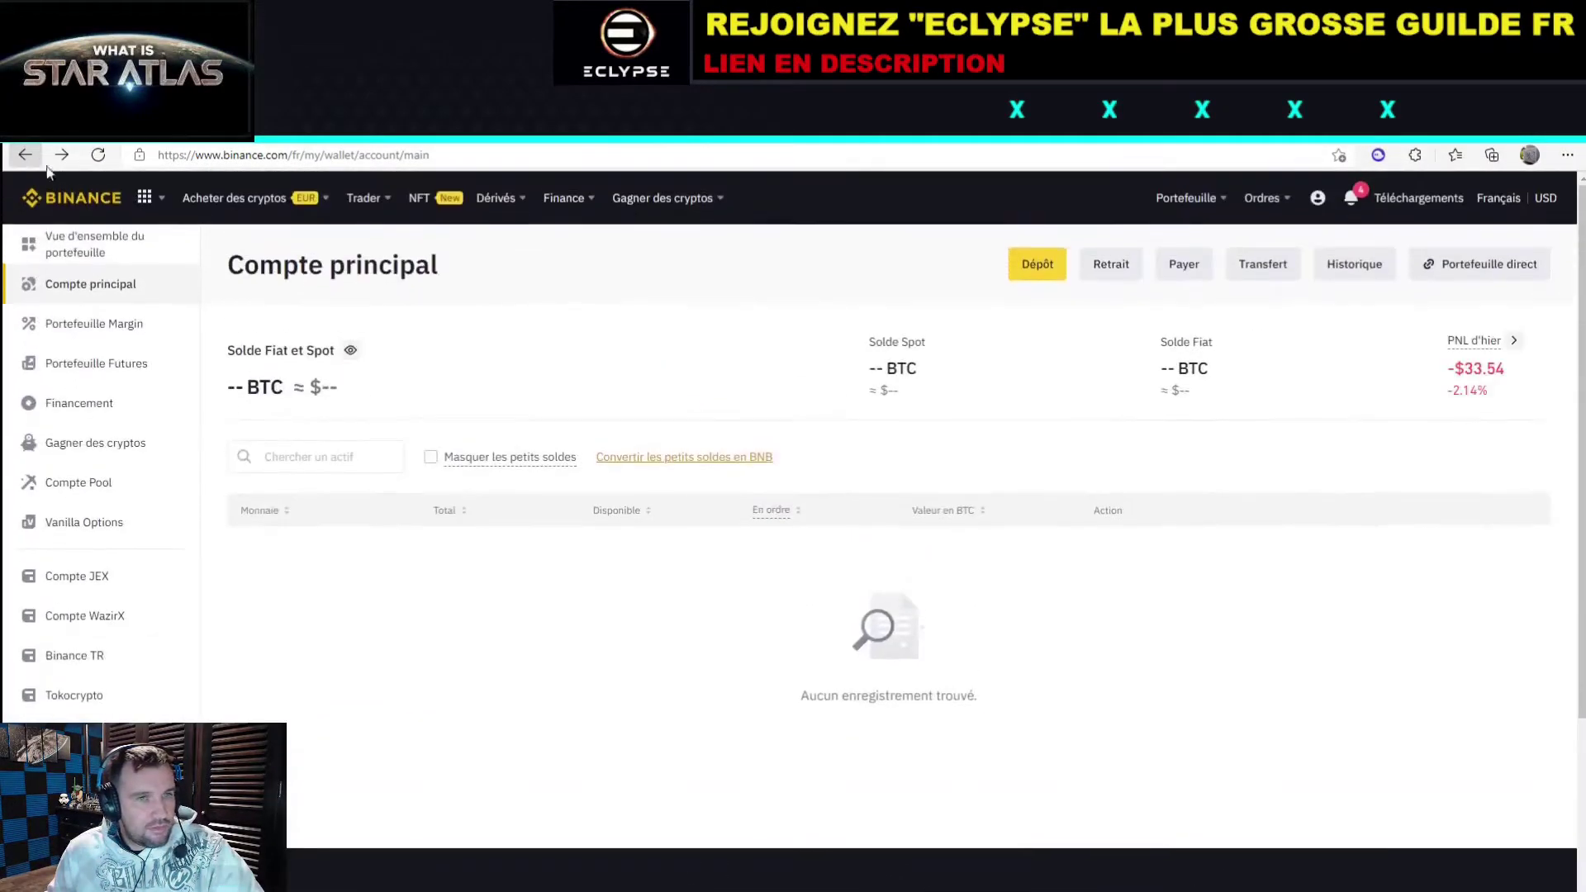
pyautogui.scroll(-4, 936, 682)
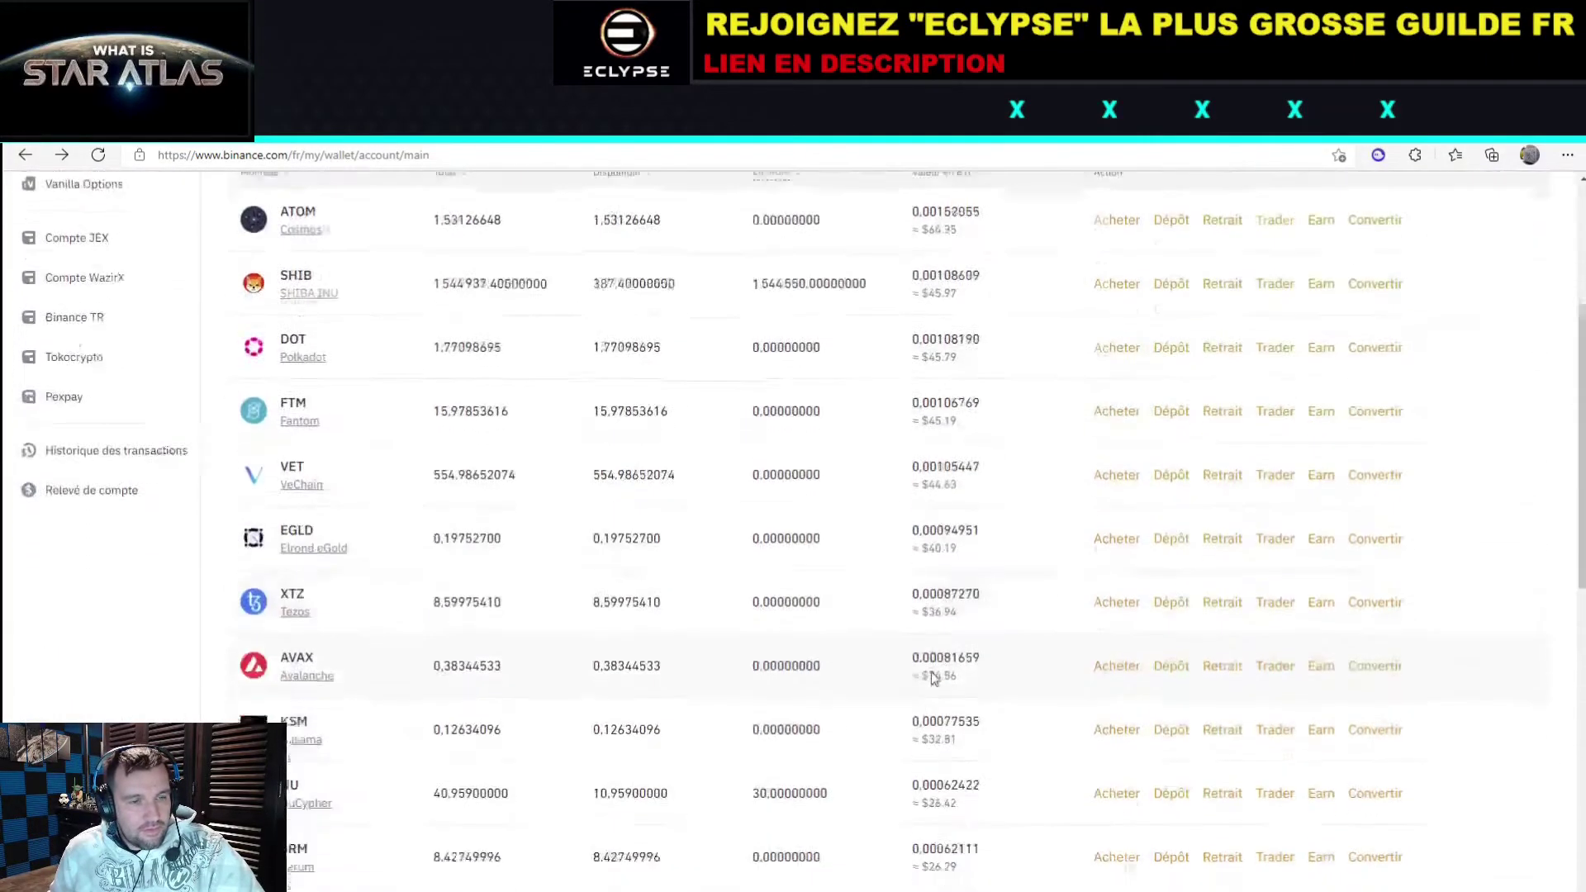
pyautogui.scroll(-4, 933, 676)
pyautogui.scroll(-2, 932, 671)
pyautogui.scroll(-3, 932, 671)
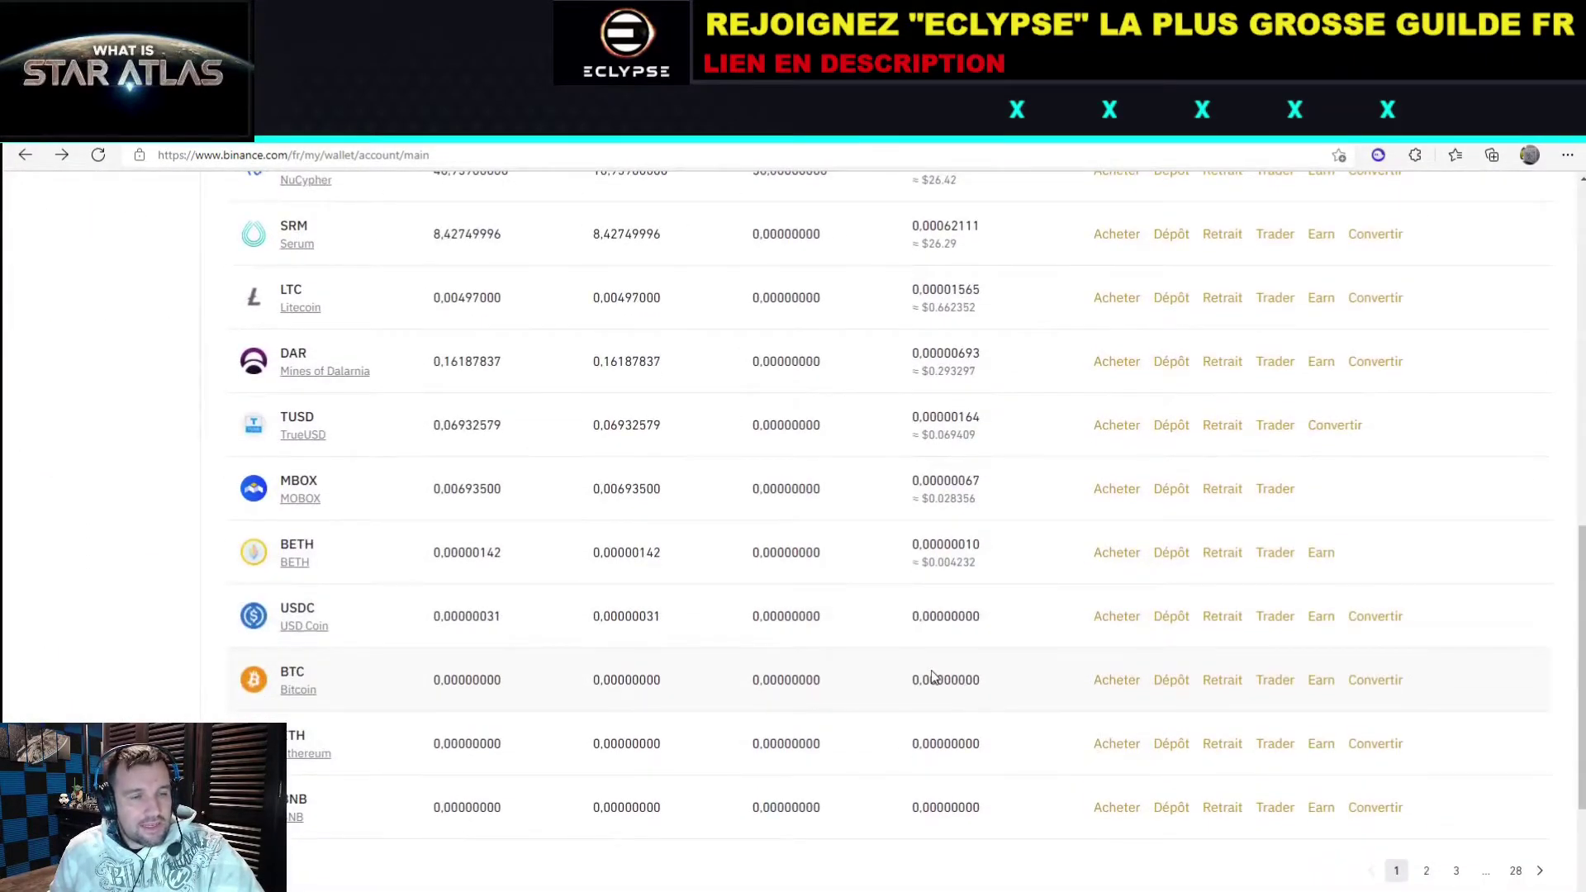
pyautogui.click(1184, 626)
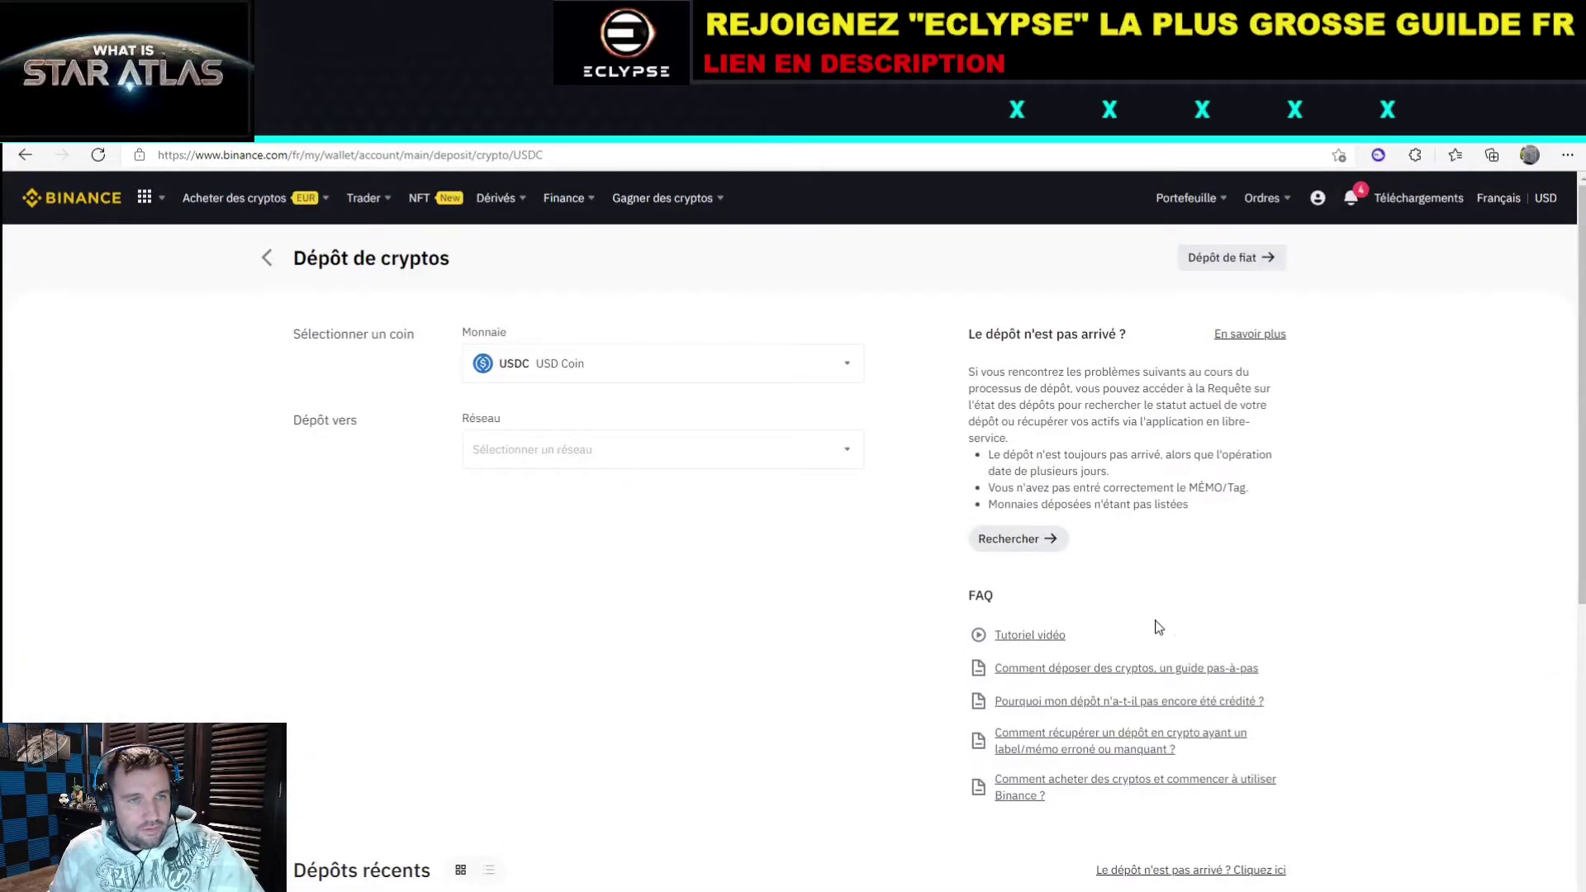
pyautogui.click(852, 458)
pyautogui.scroll(-2, 811, 609)
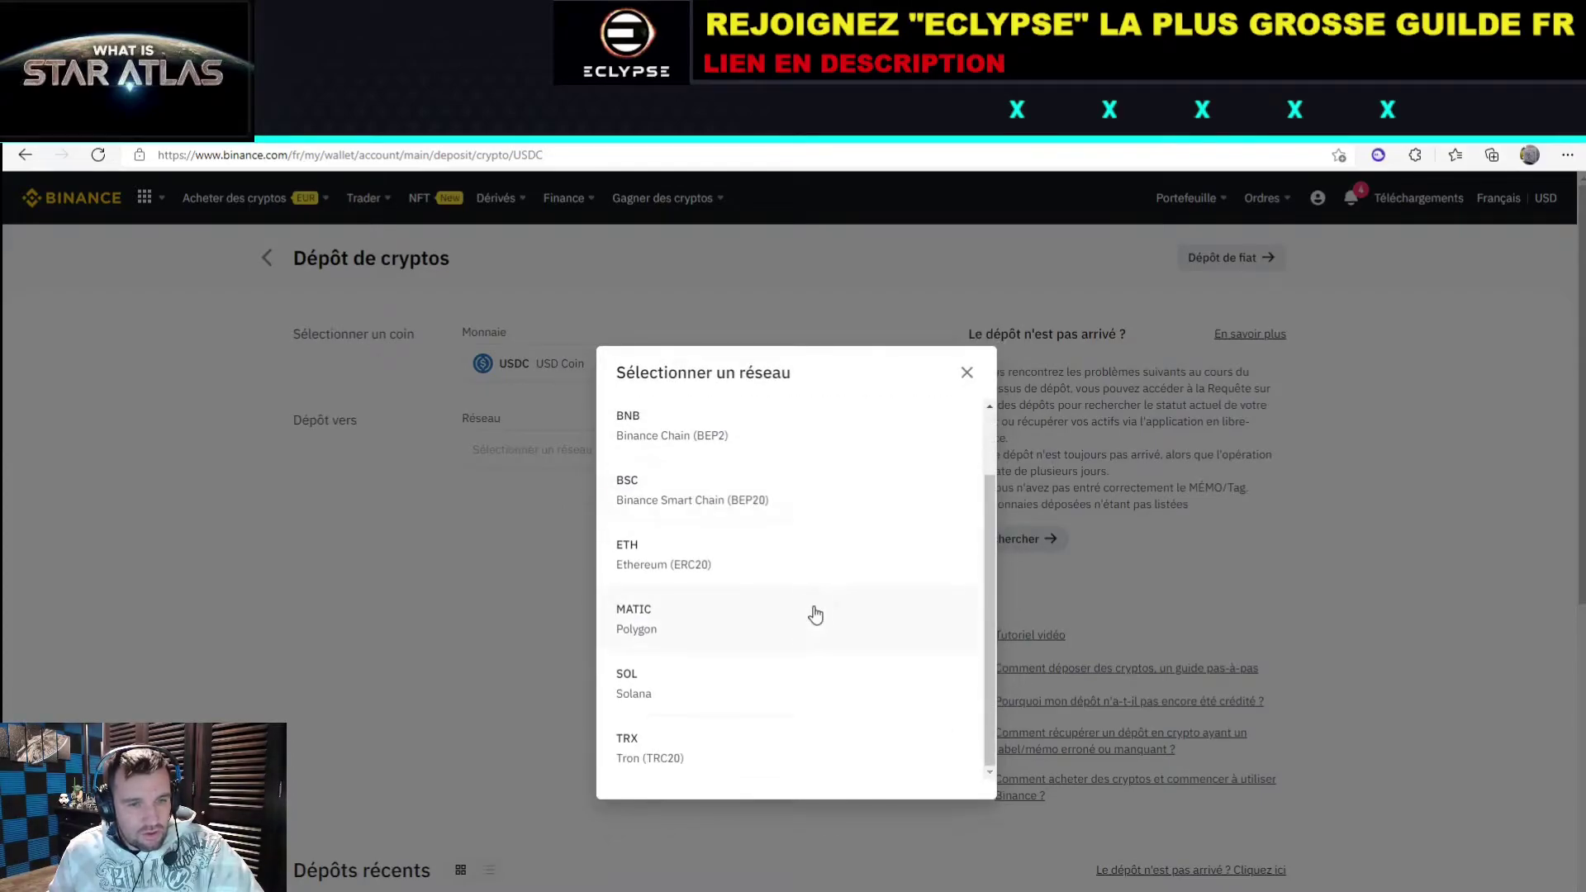
pyautogui.click(786, 693)
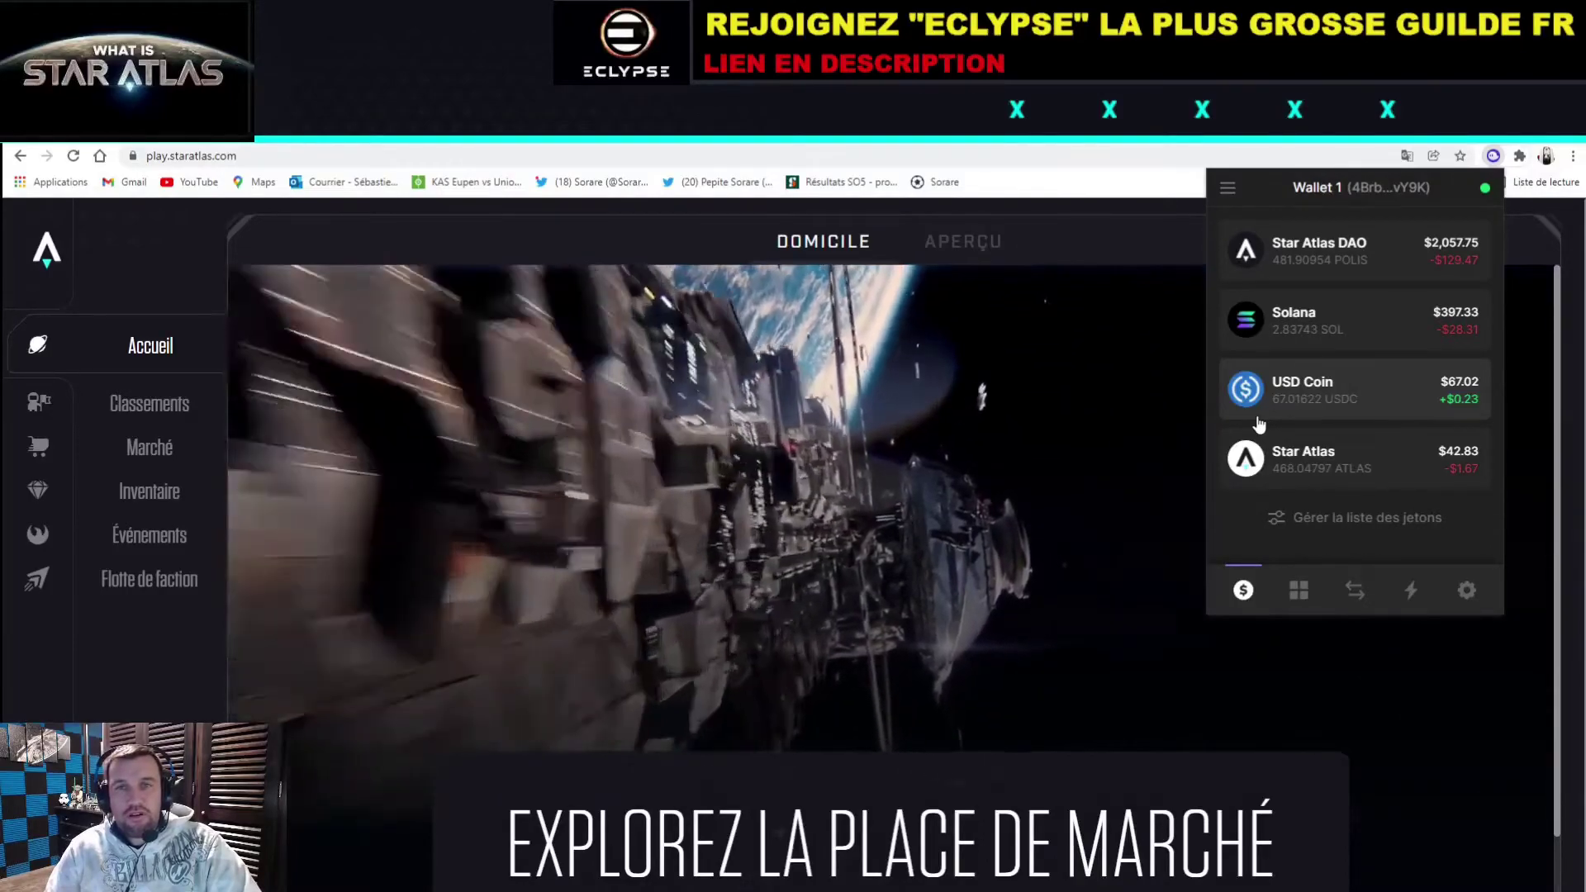
pyautogui.scroll(2, 1264, 418)
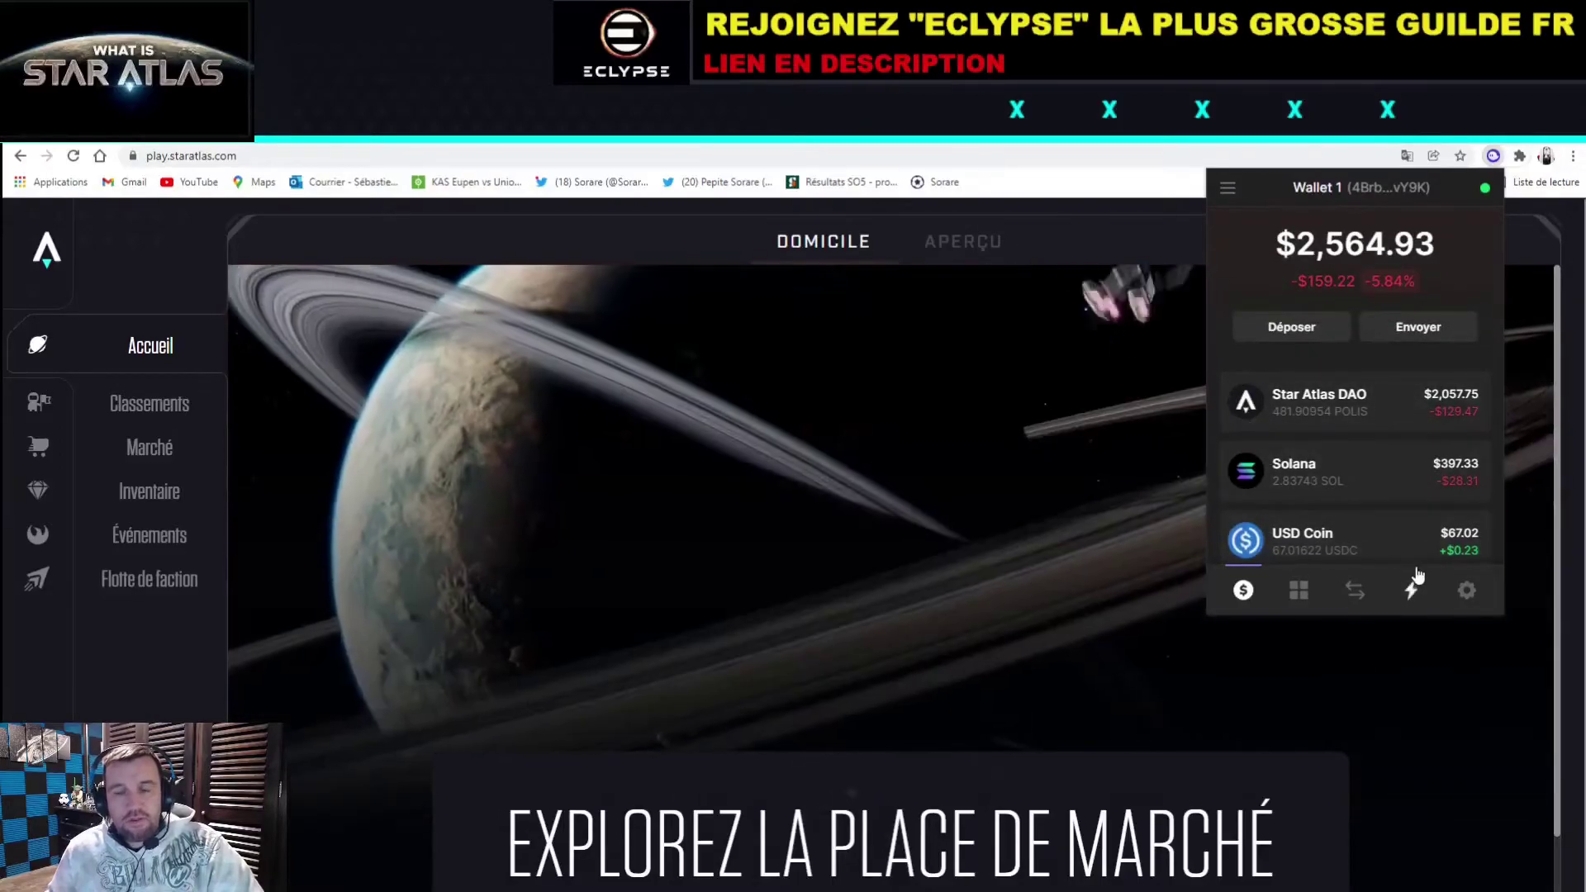
pyautogui.scroll(-2, 1371, 547)
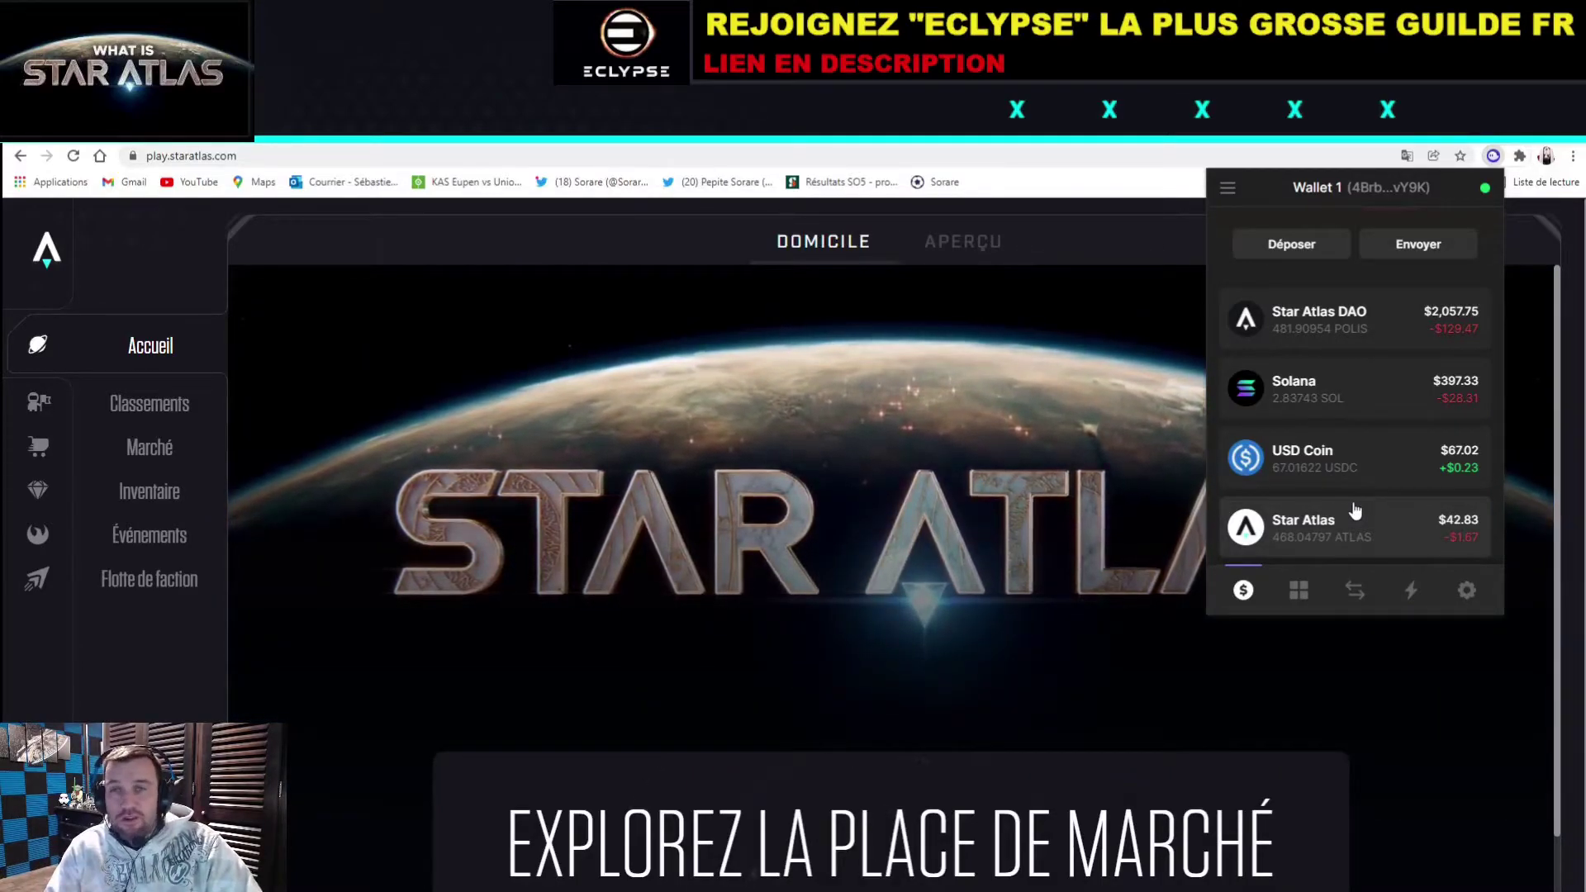
pyautogui.click(1299, 590)
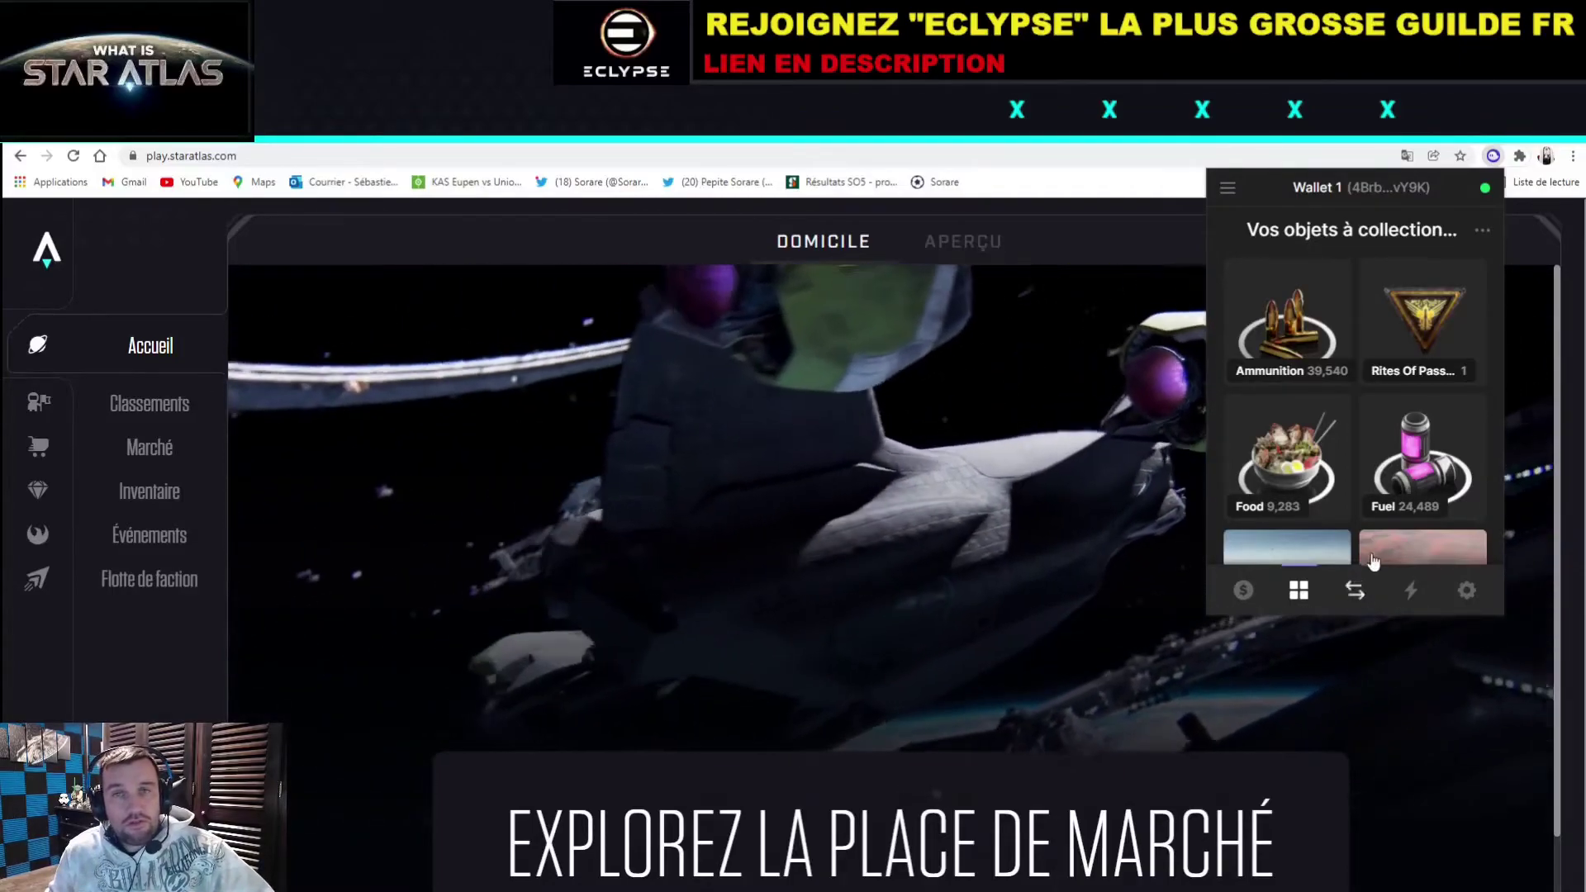
pyautogui.scroll(-5, 1375, 524)
pyautogui.scroll(-5, 1376, 525)
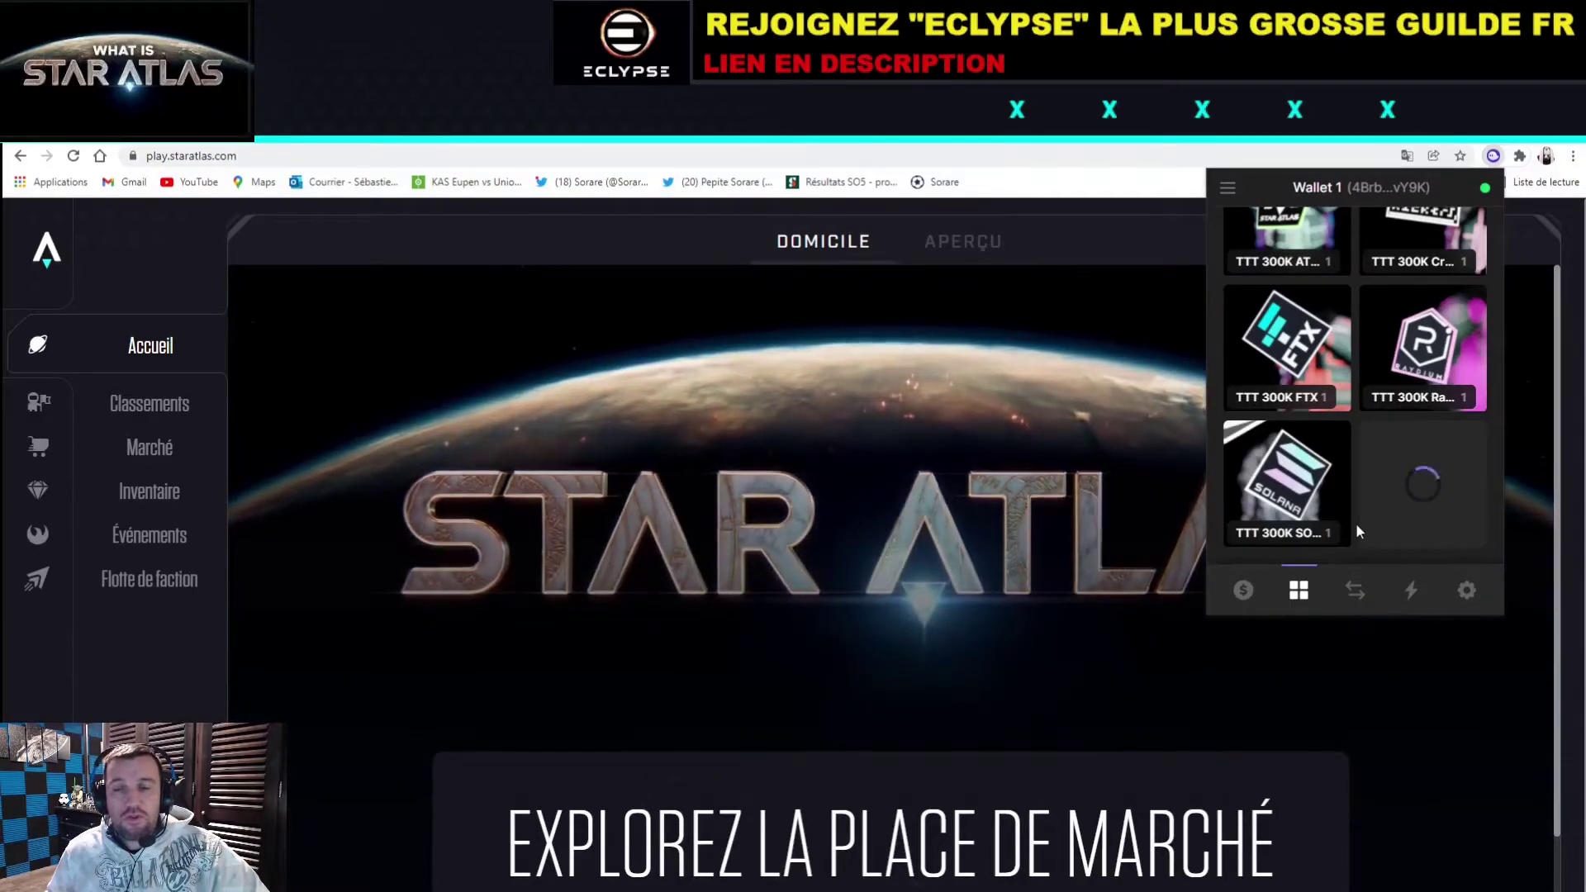
pyautogui.click(1244, 590)
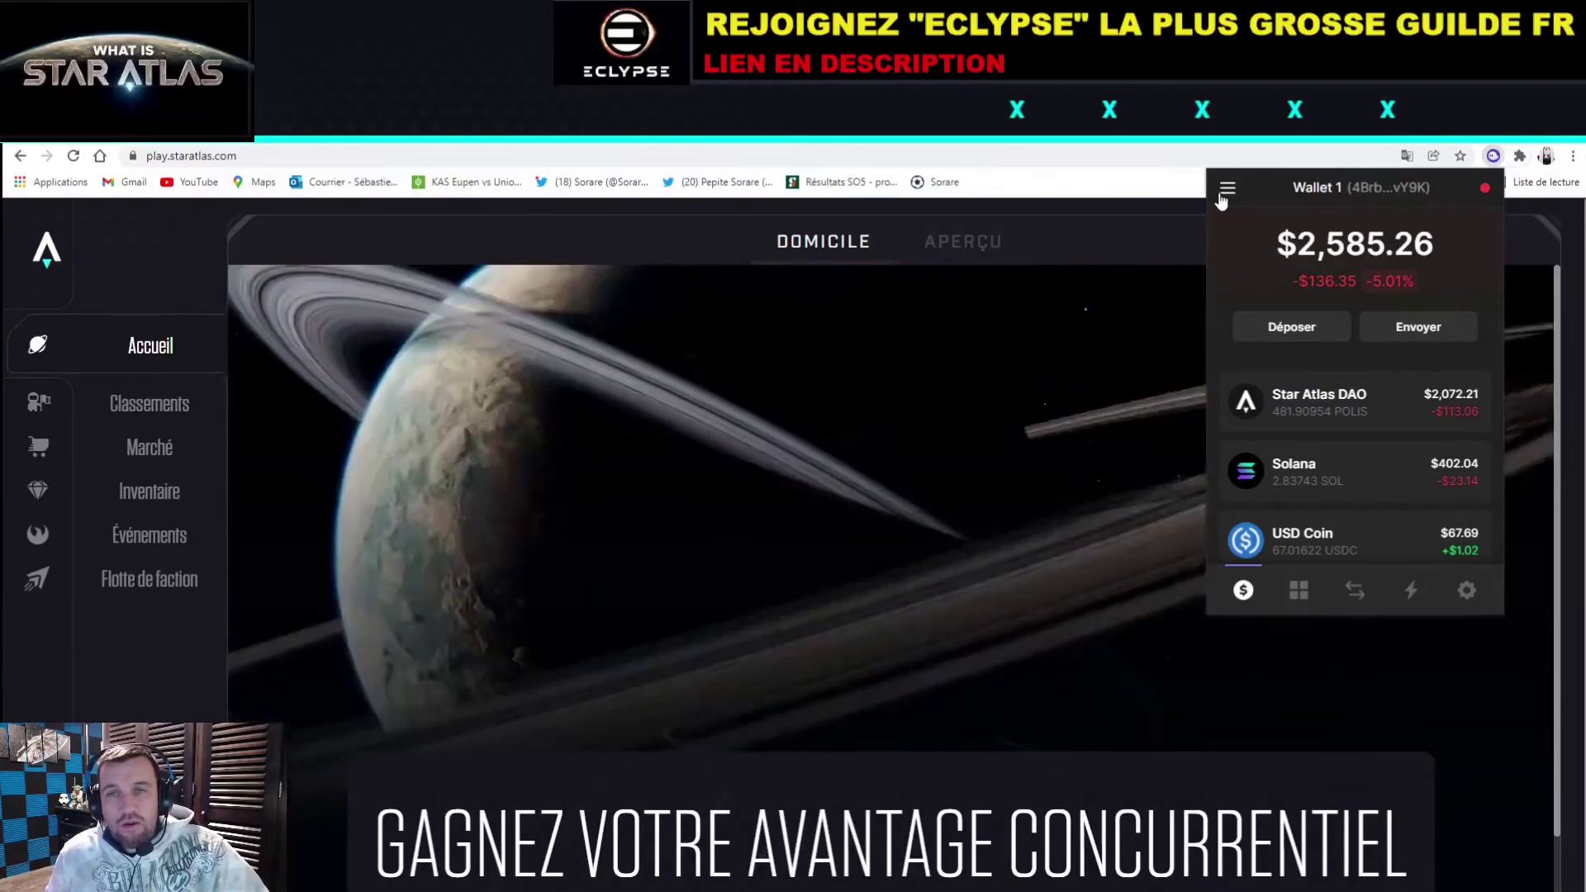
# Step: Switch to the empty Wallet 2, copy its address, then return to Wallet 1
pyautogui.click(1228, 188)
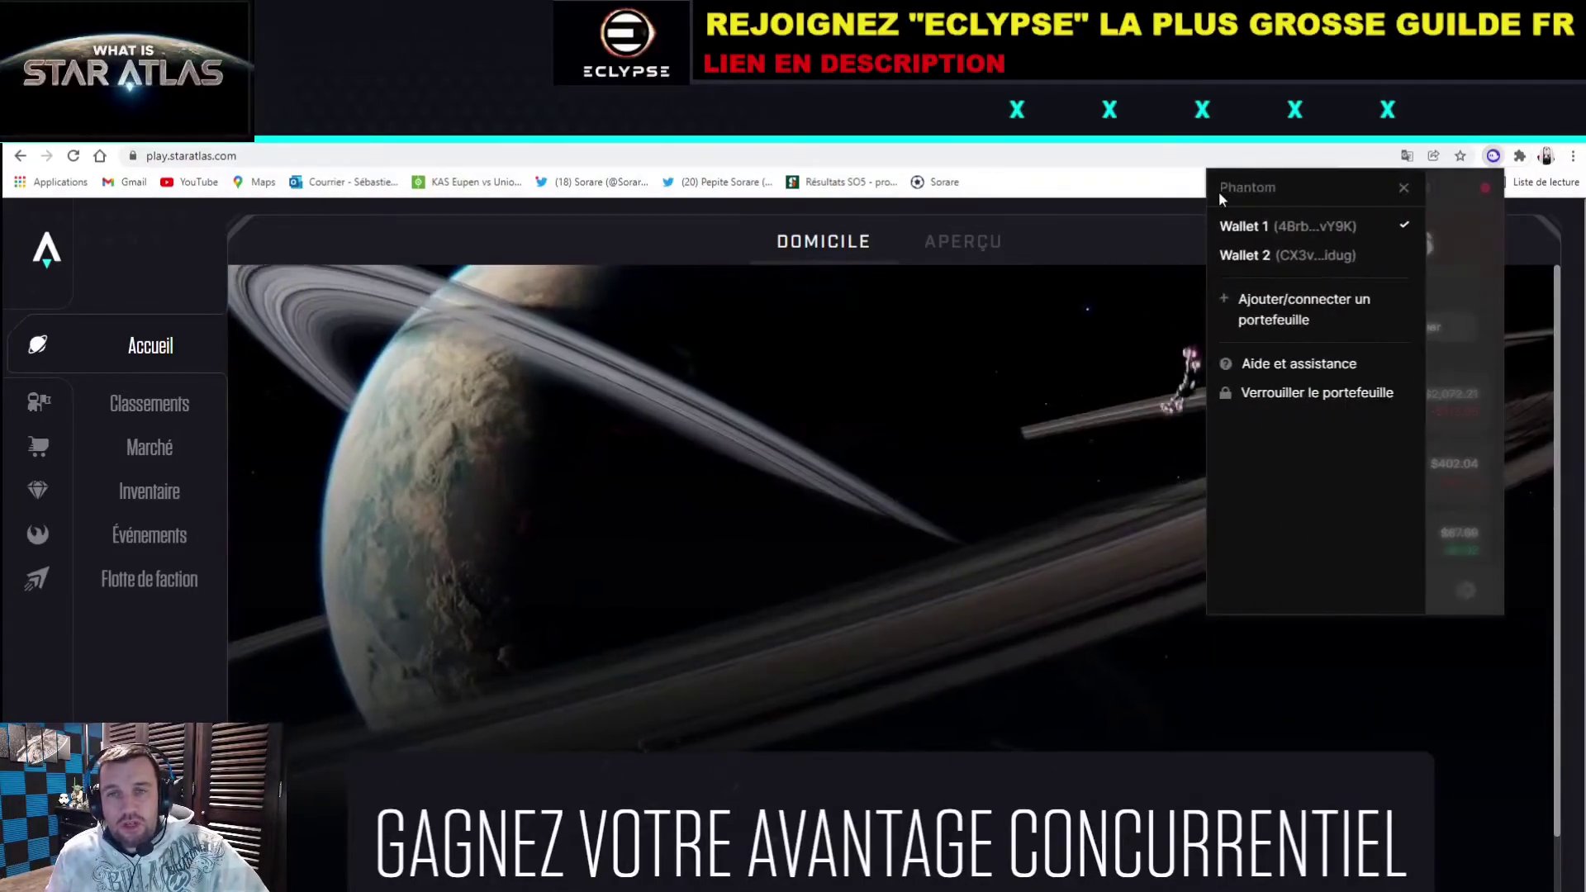
pyautogui.click(1264, 318)
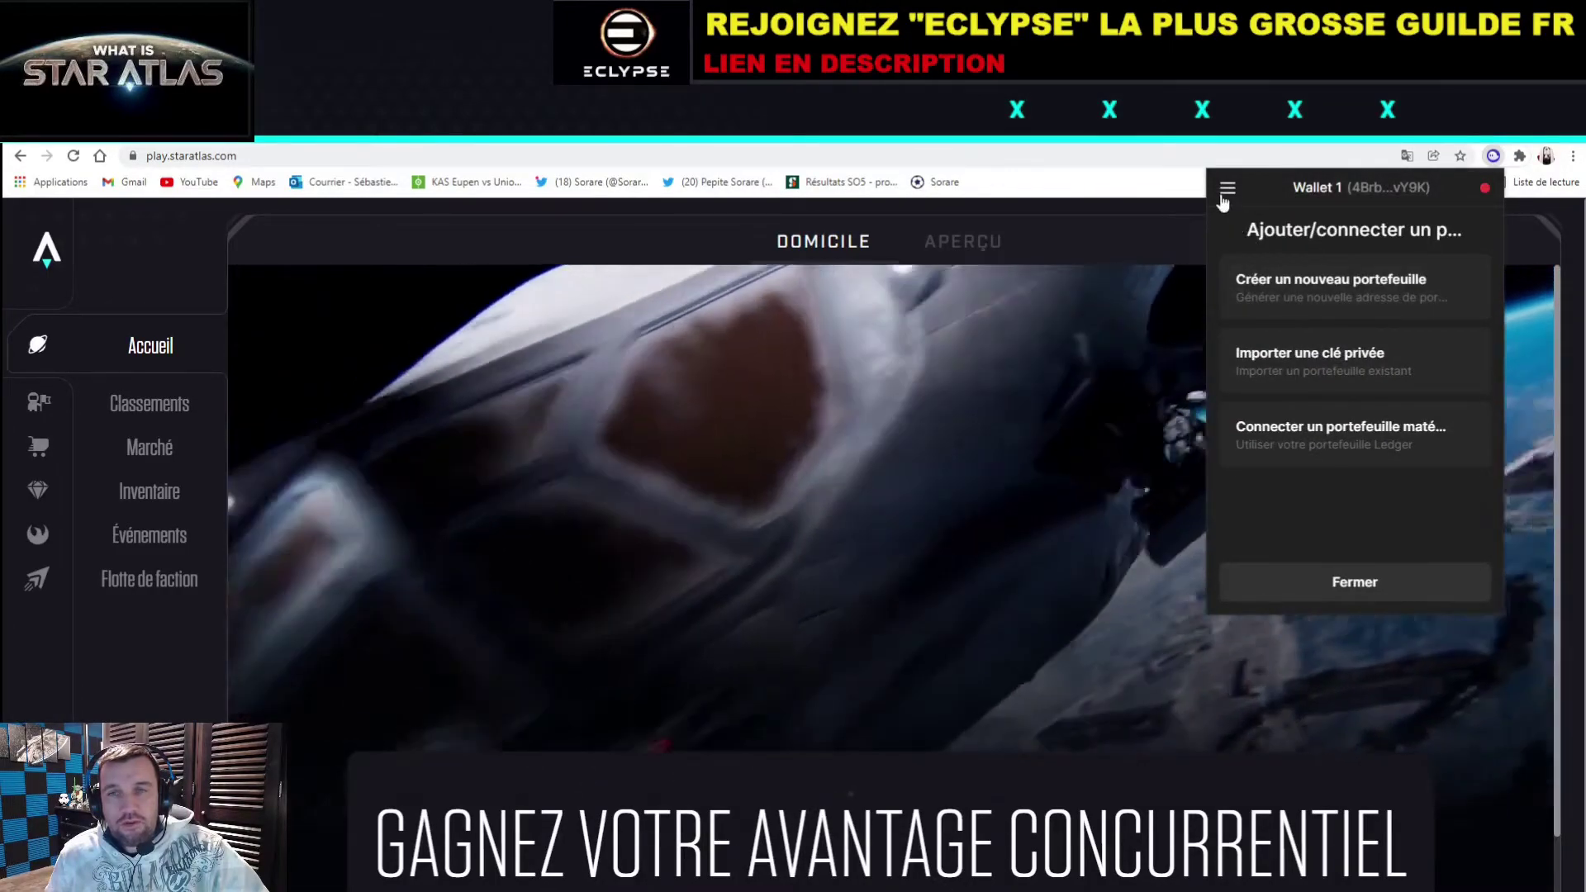
pyautogui.click(1228, 188)
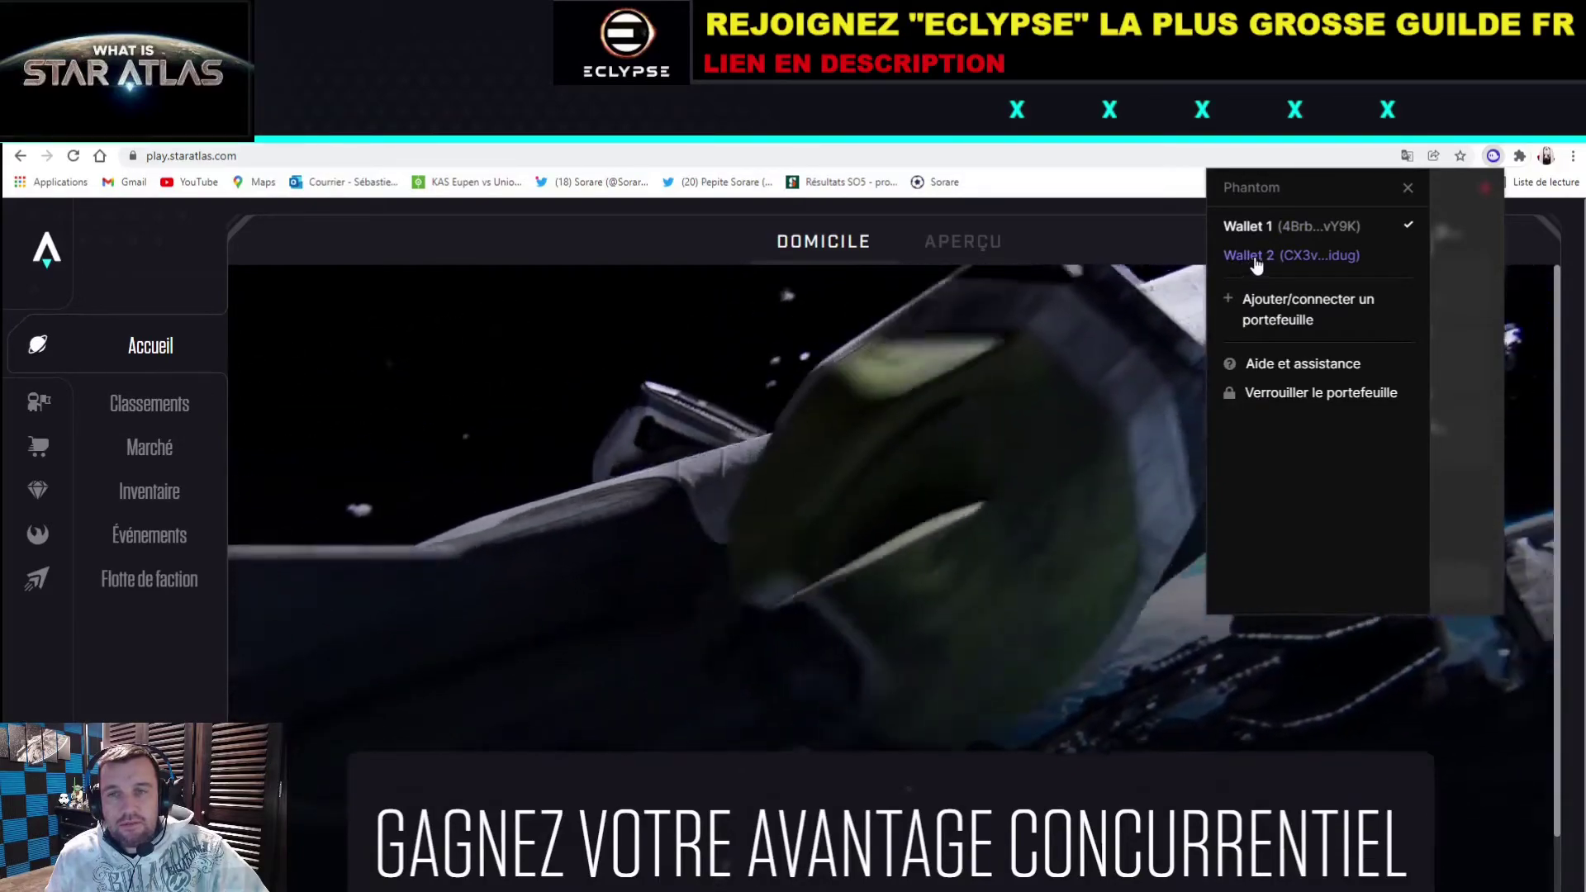
pyautogui.click(1248, 256)
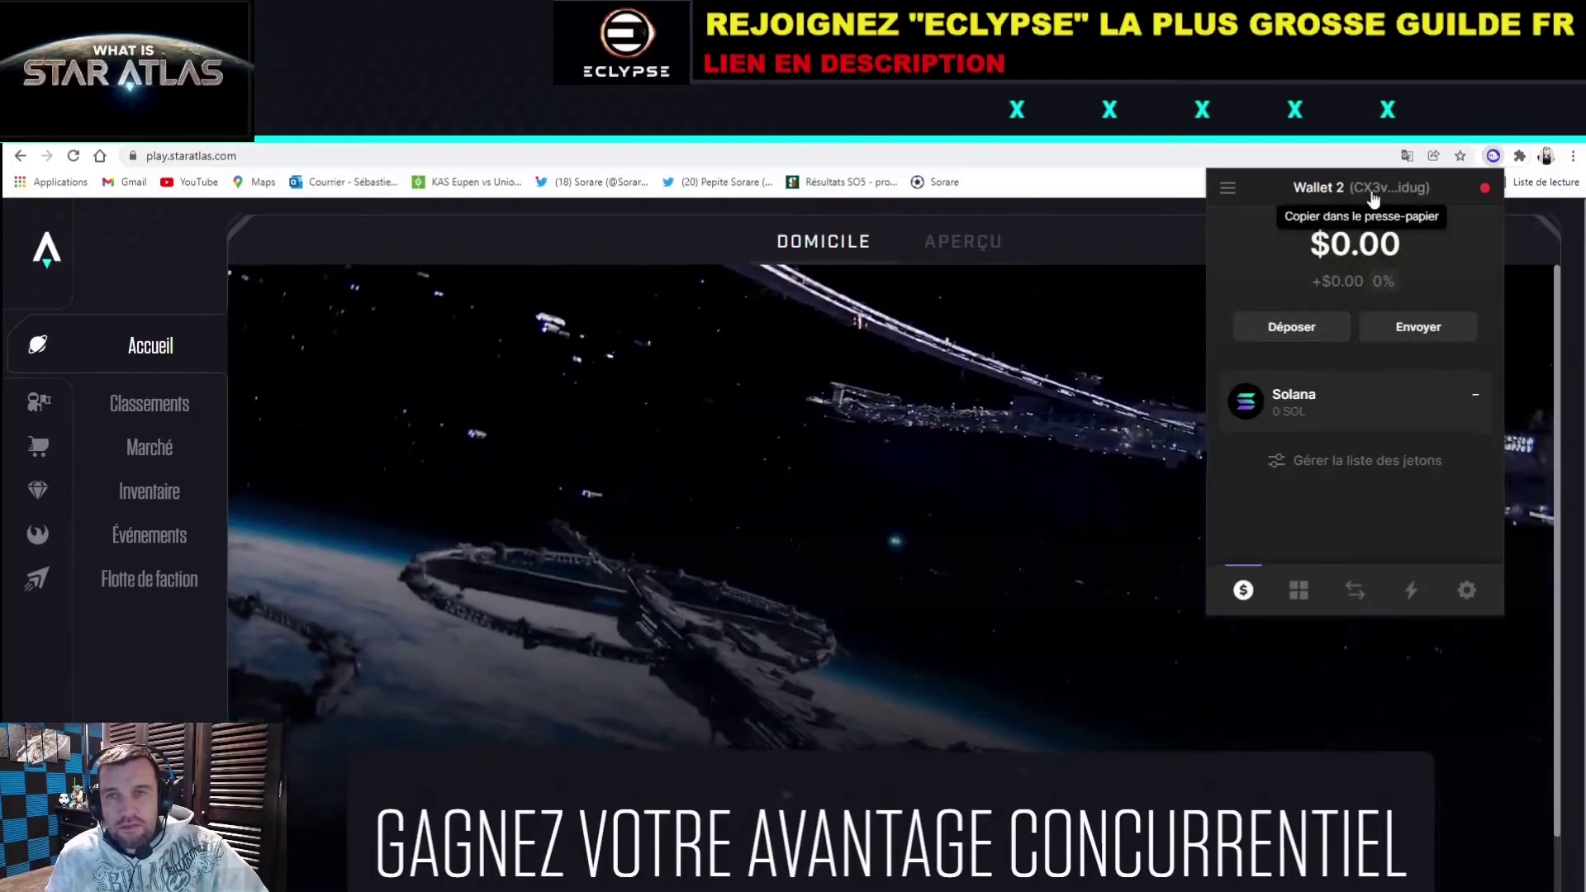
pyautogui.click(1375, 191)
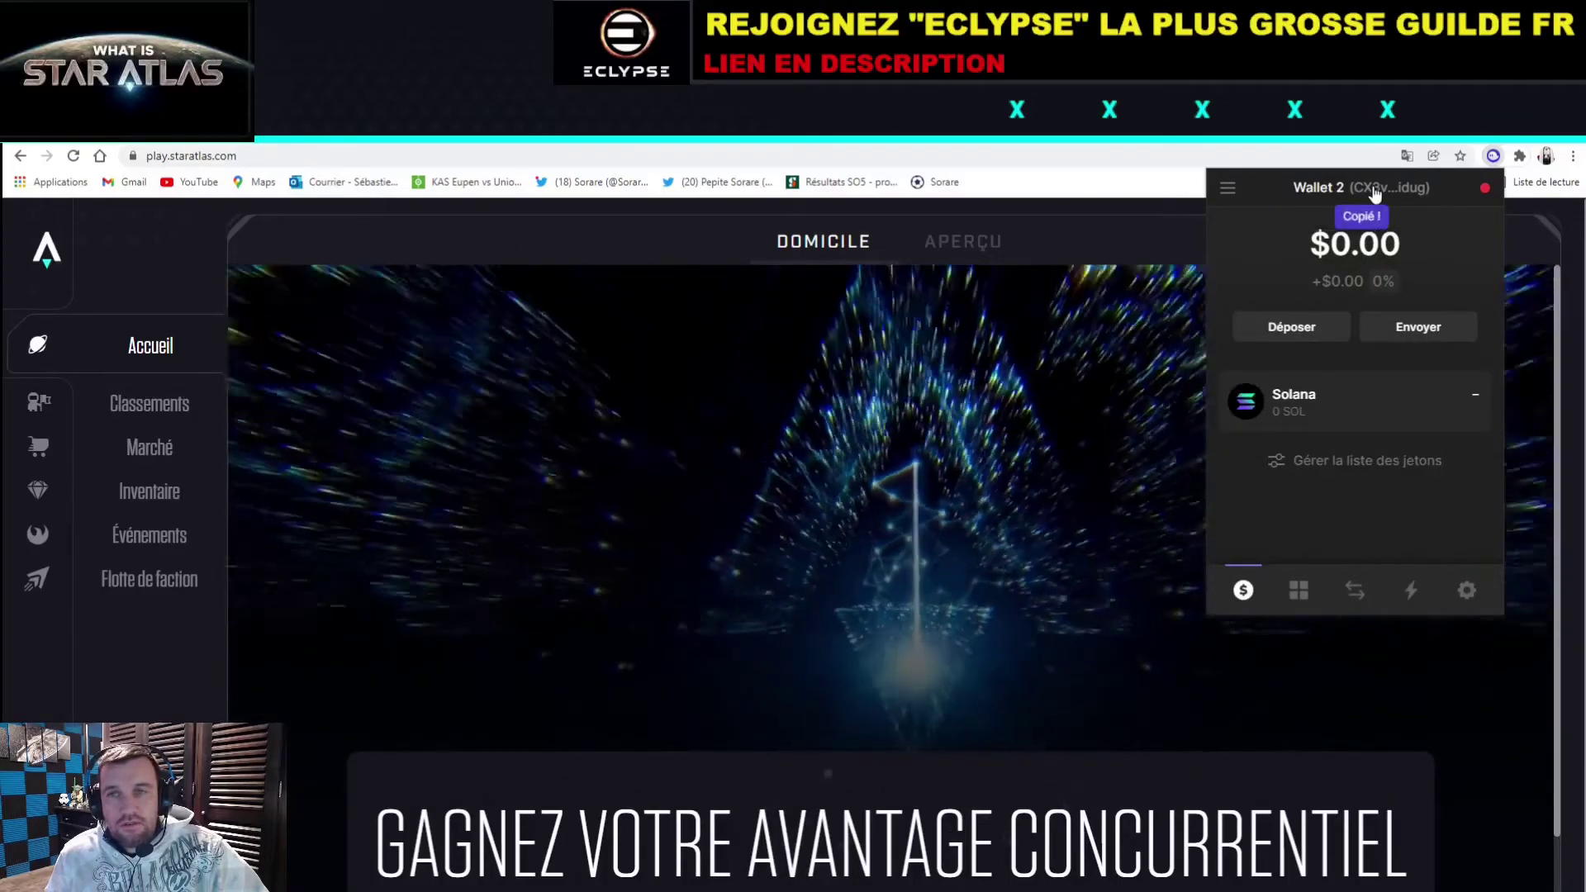
pyautogui.click(1214, 199)
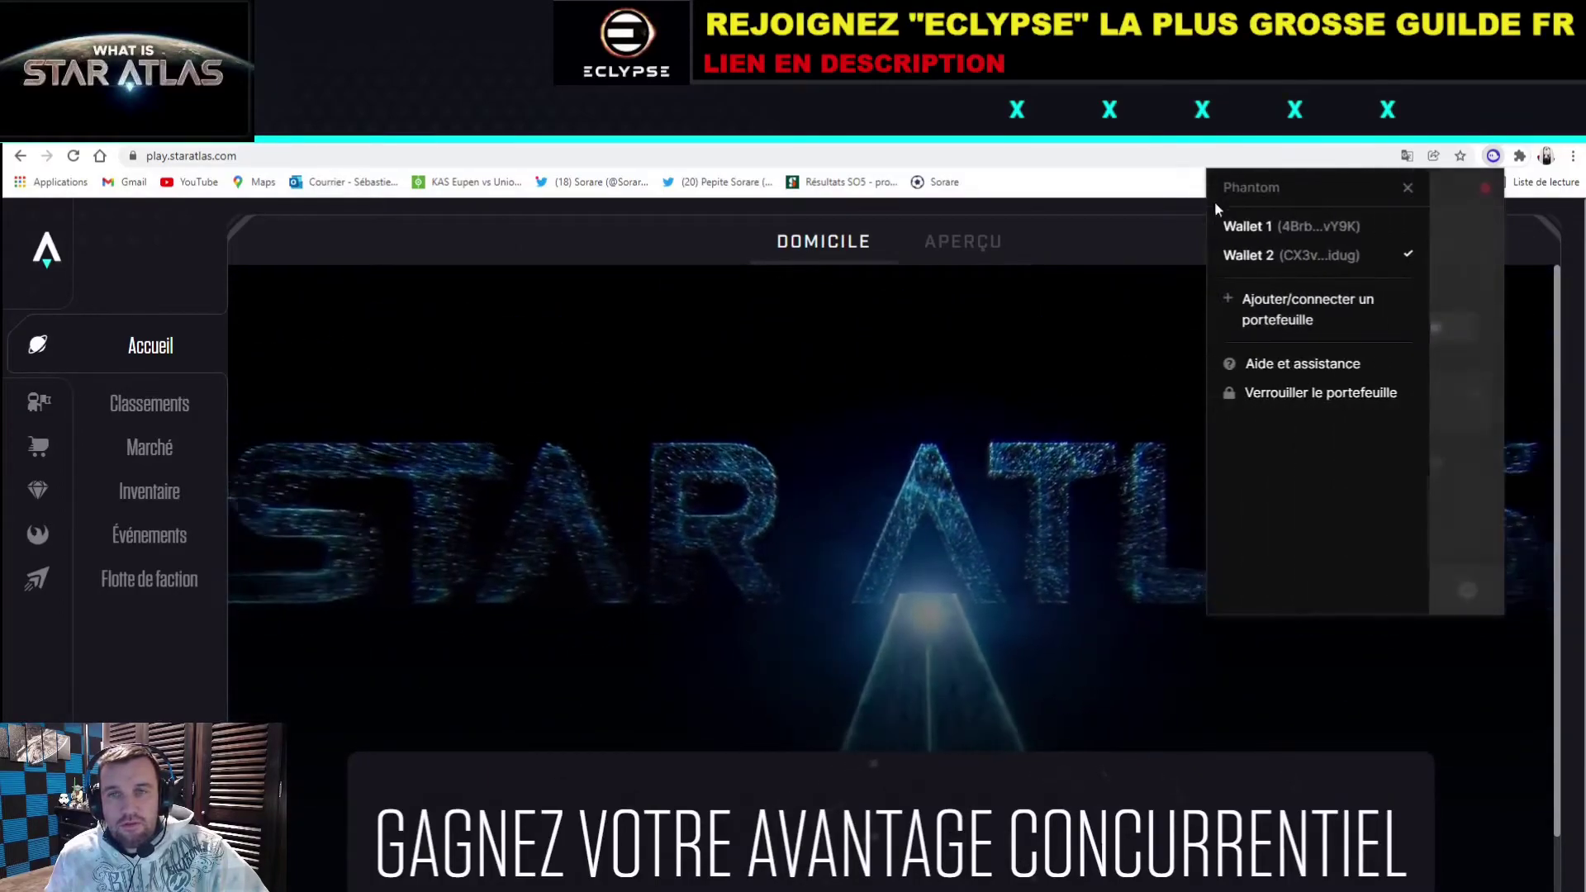
pyautogui.click(1248, 221)
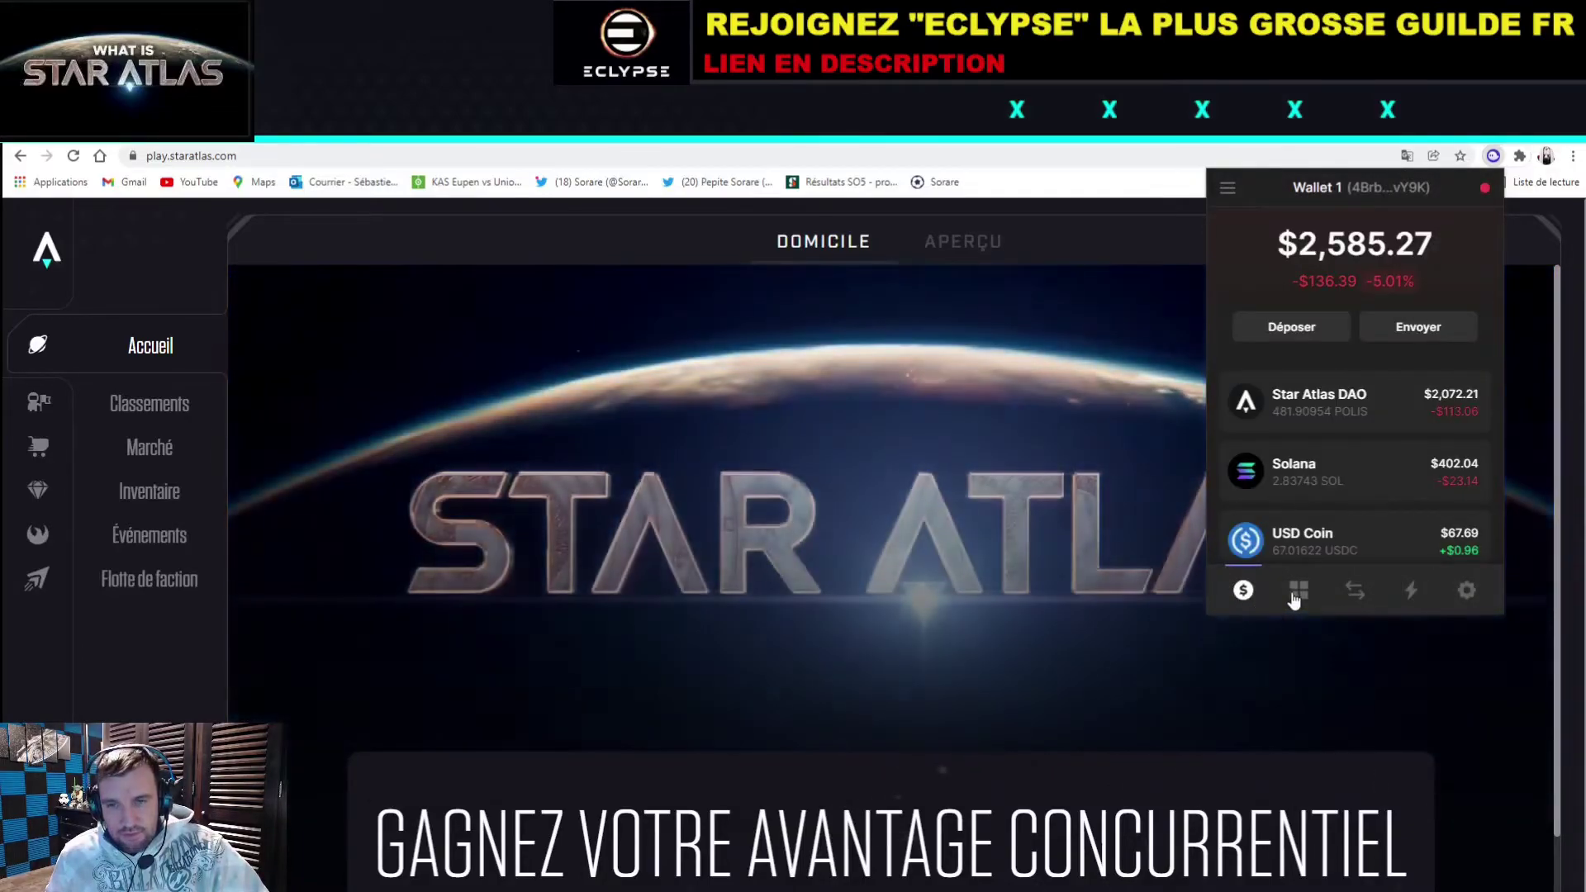
# Step: Begin sending Wallet 1's TTT 300K Animoca collectible, leaving the recipient blank, and show the wallet list
pyautogui.click(1298, 592)
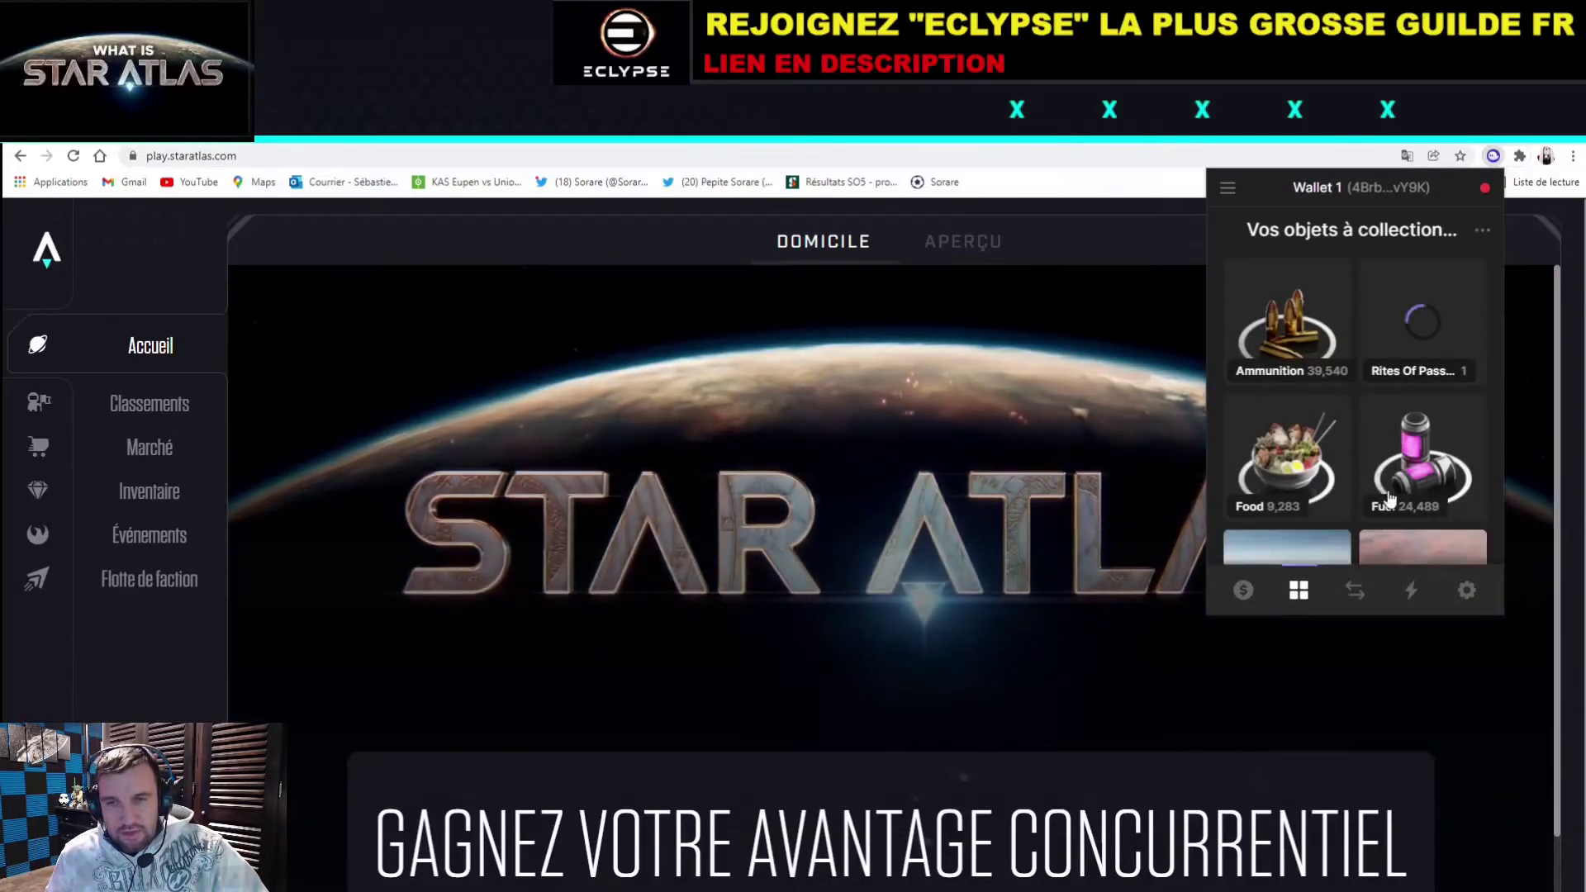
pyautogui.scroll(-5, 1350, 461)
pyautogui.click(1418, 410)
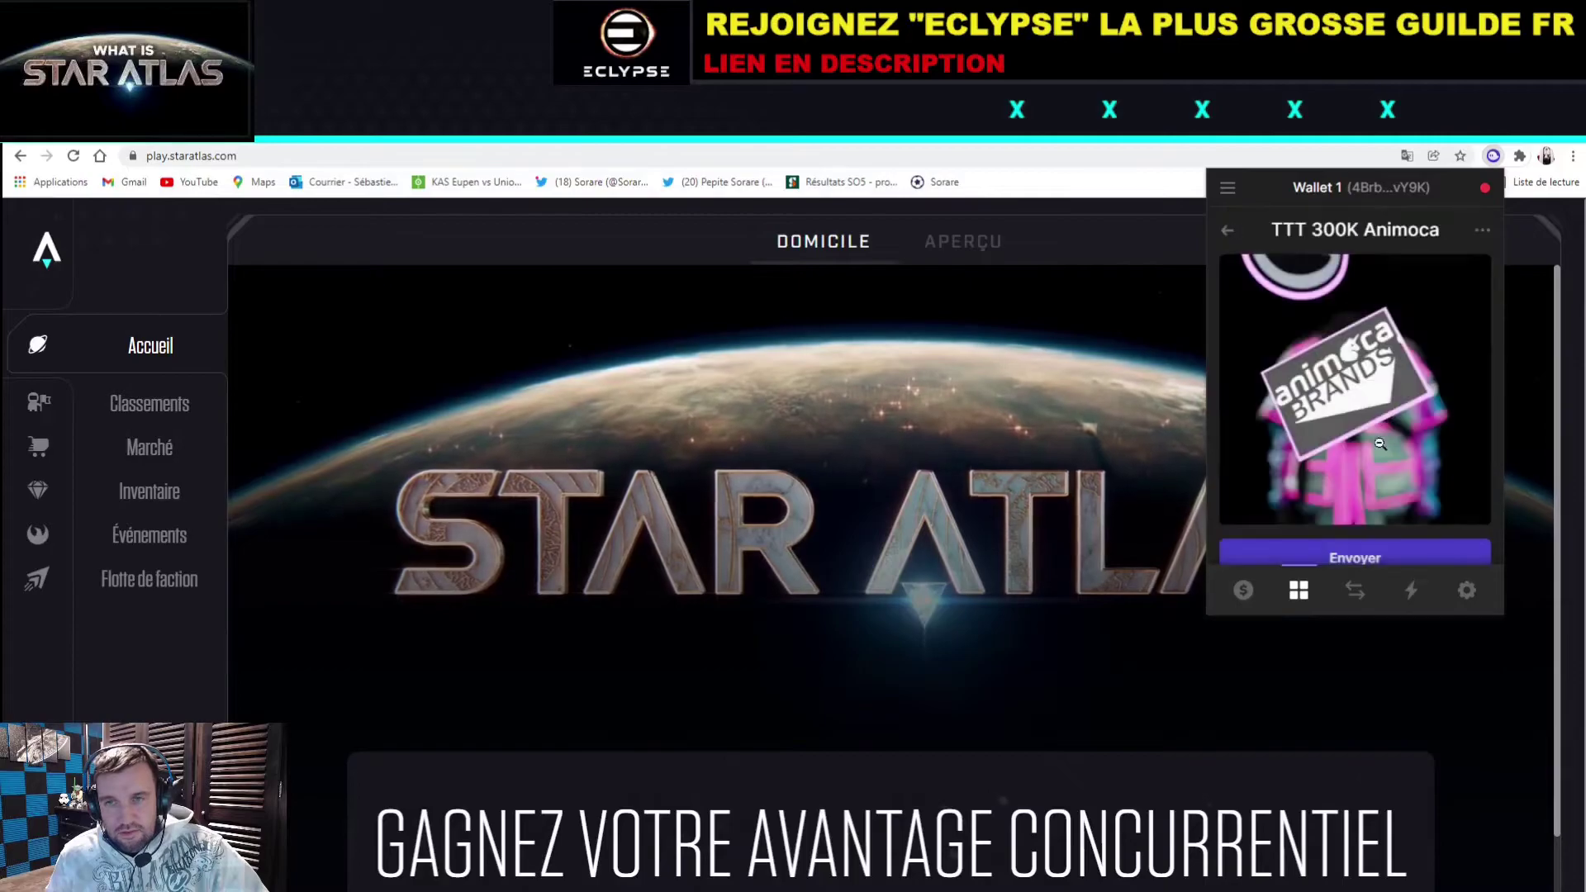
pyautogui.scroll(-3, 1367, 447)
pyautogui.click(1367, 421)
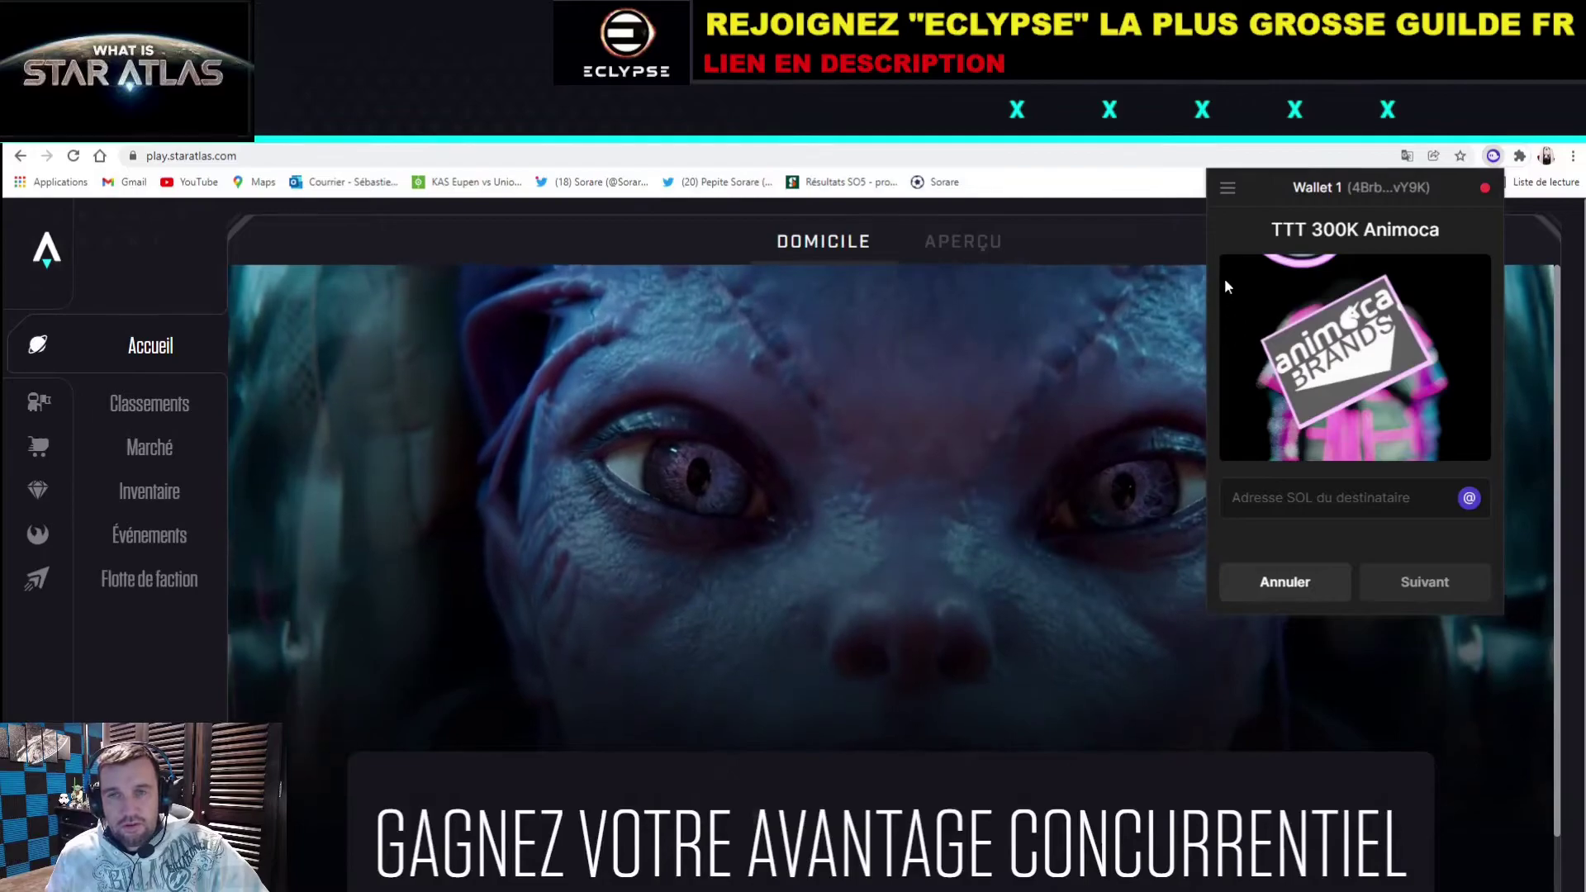
pyautogui.click(1228, 189)
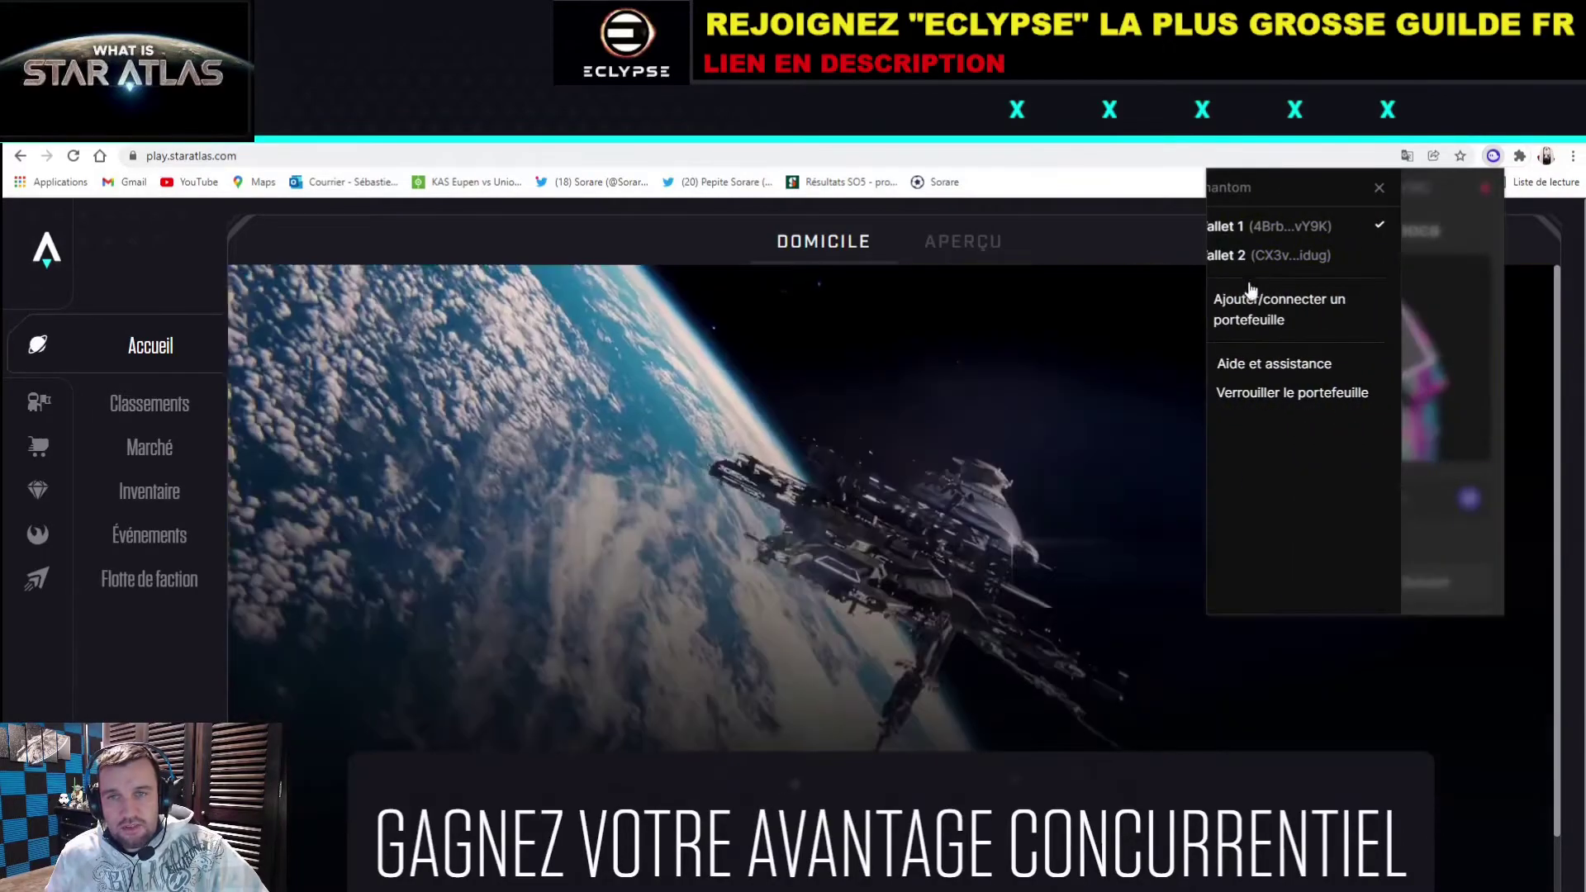
# Step: Select Wallet 2, bring up Supprimer le portefeuille in its settings, then close the confirmation
pyautogui.click(1254, 256)
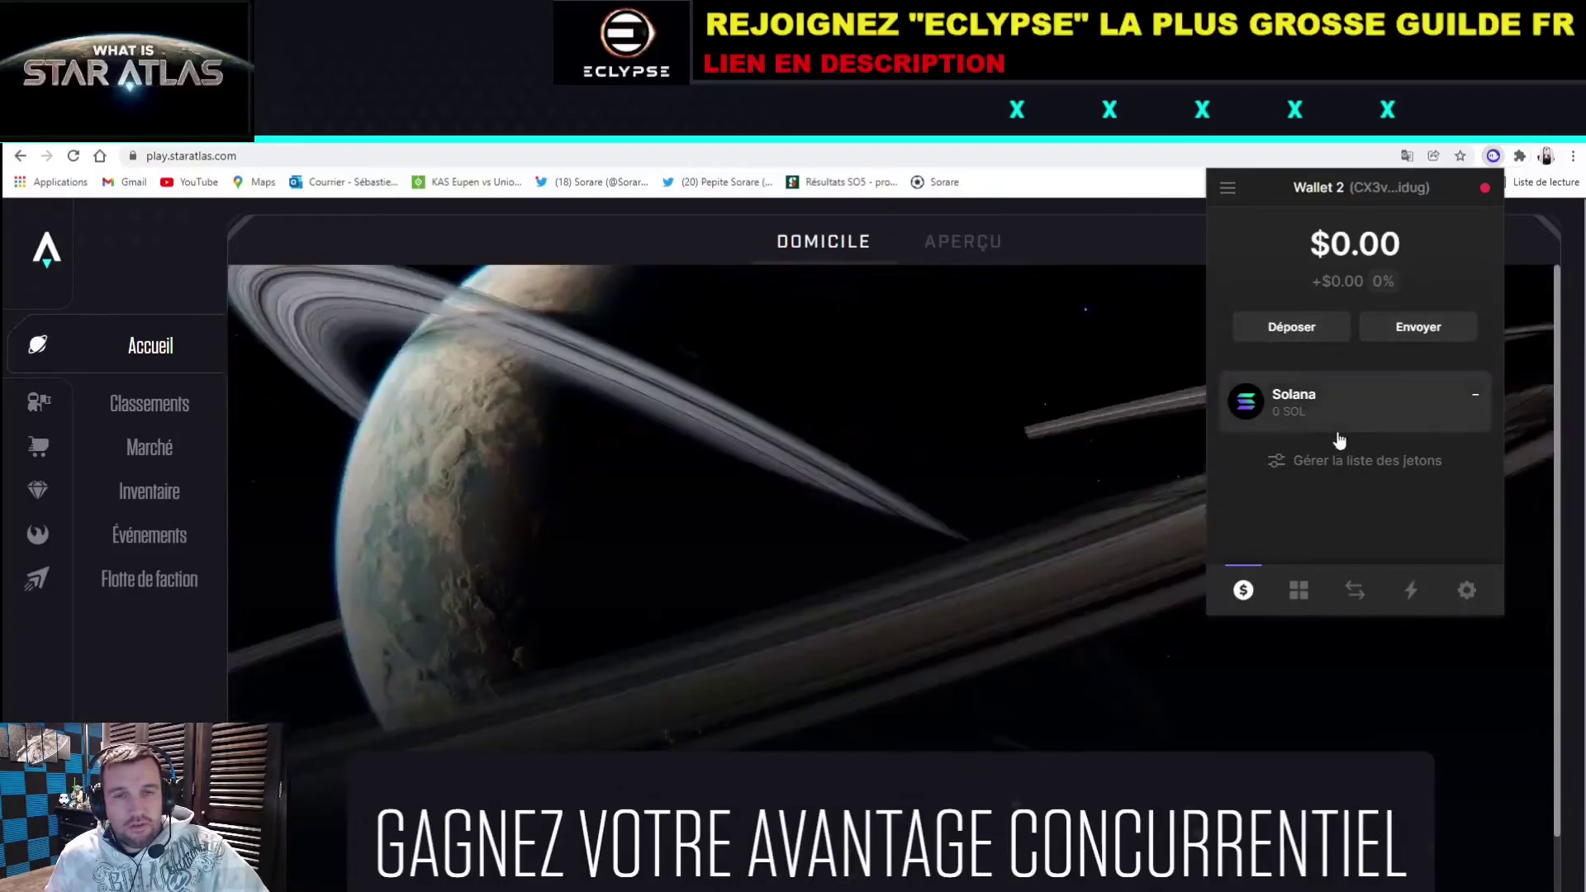
pyautogui.click(1467, 591)
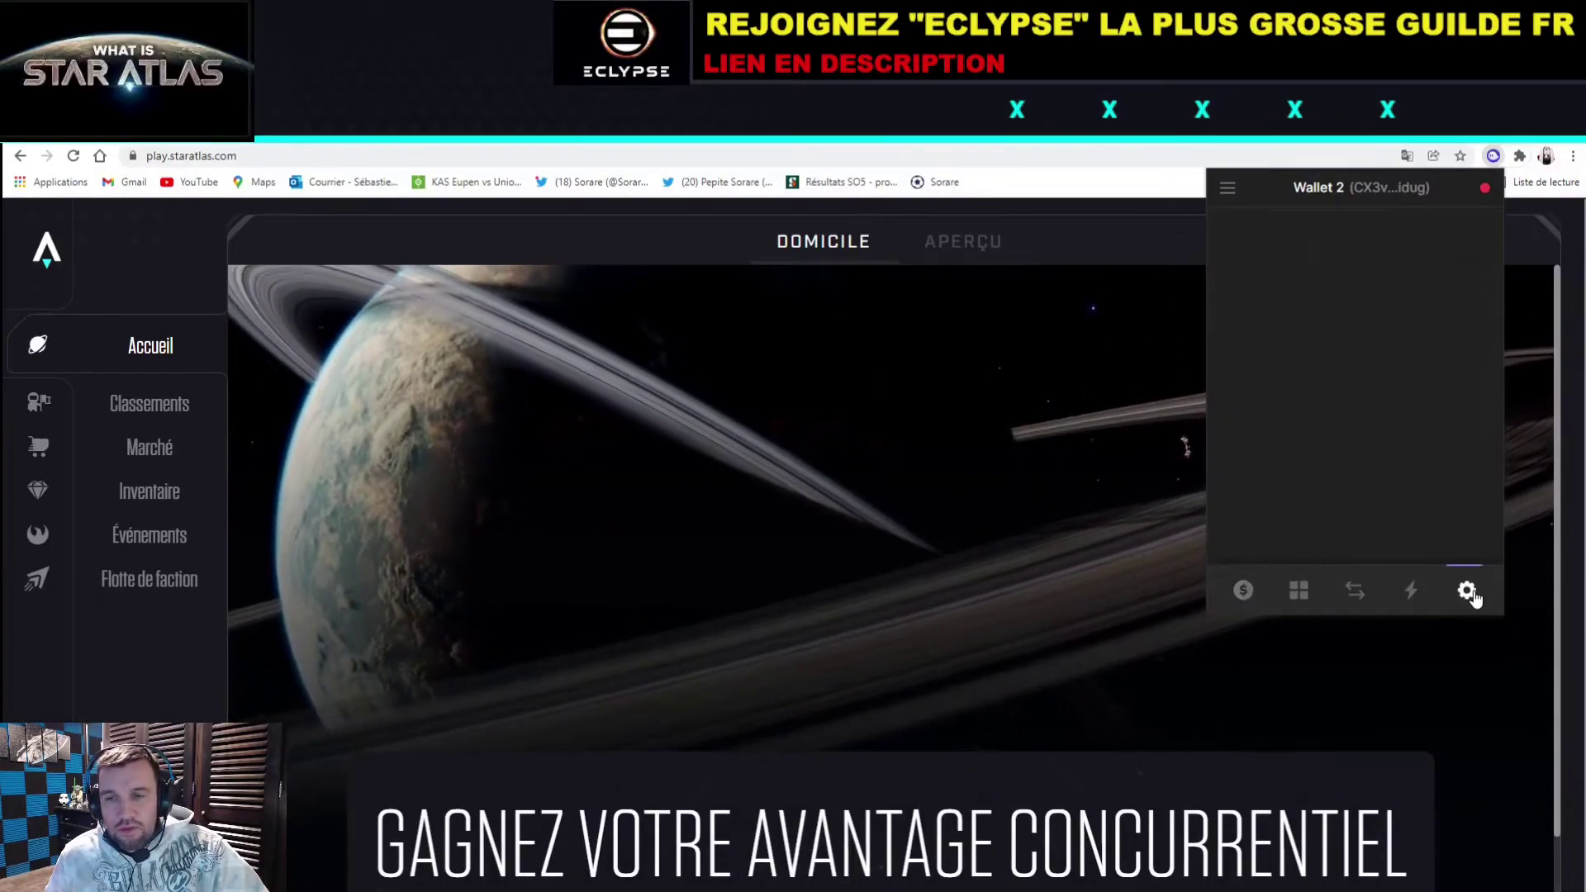
pyautogui.scroll(-5, 1425, 488)
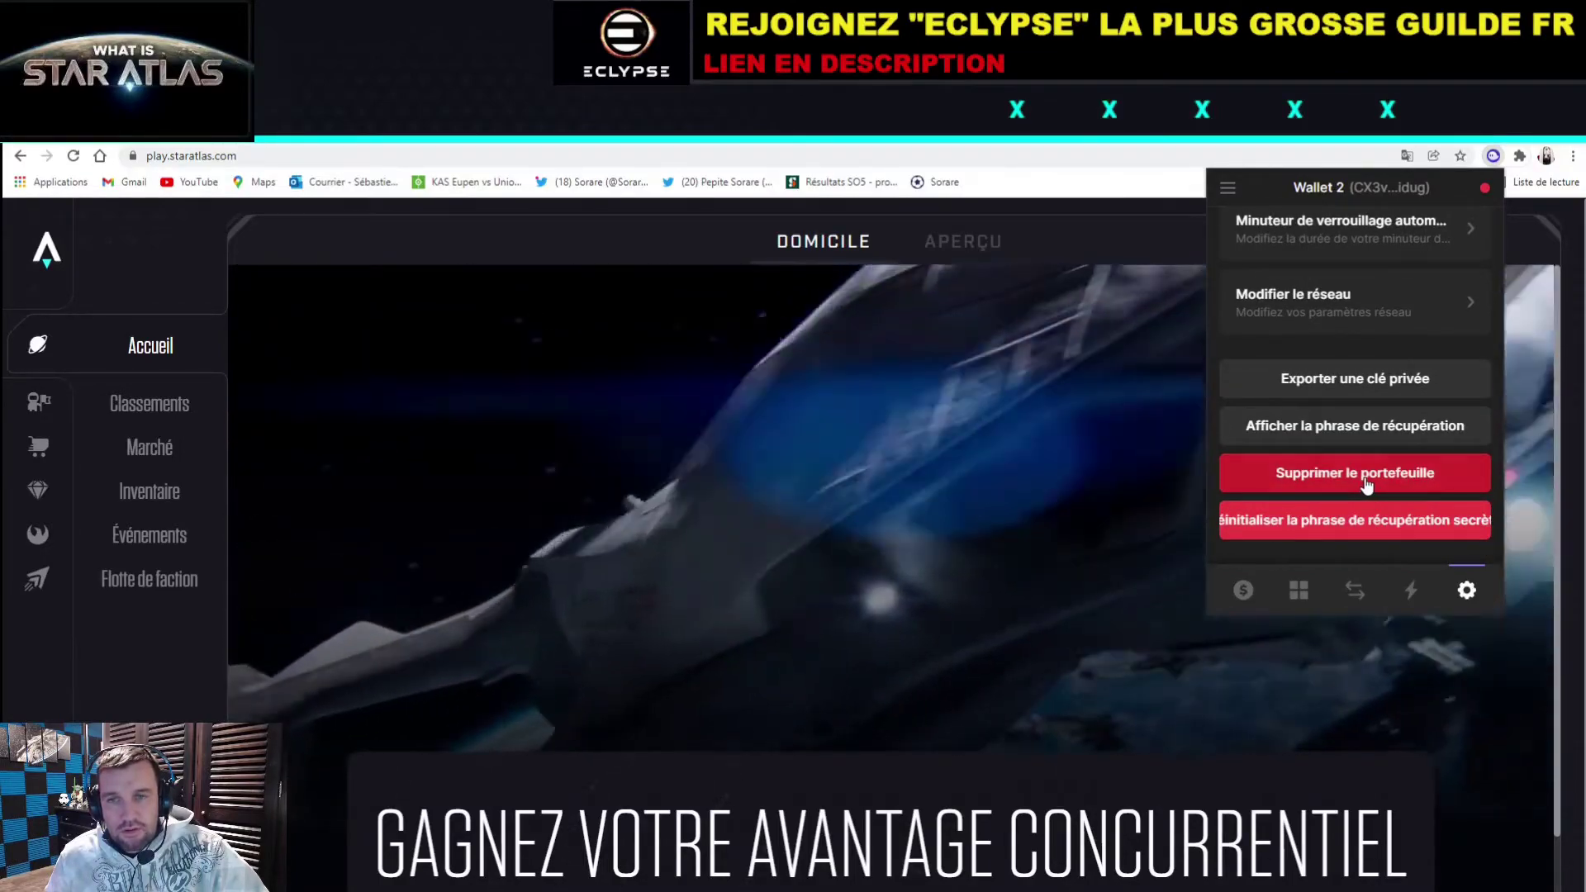
pyautogui.click(1364, 477)
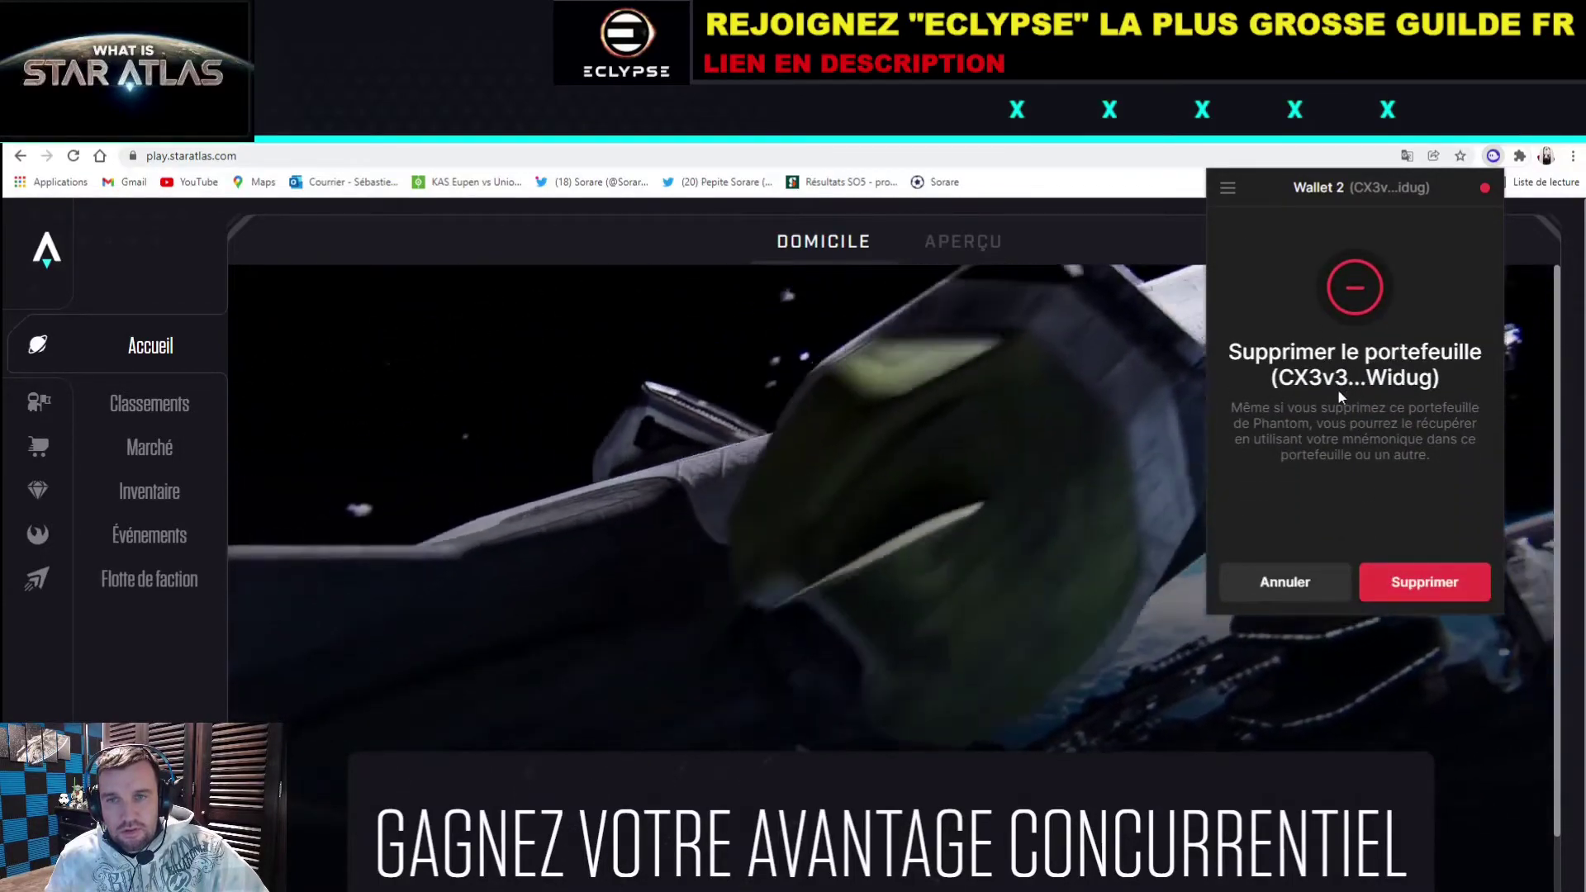
pyautogui.click(1397, 586)
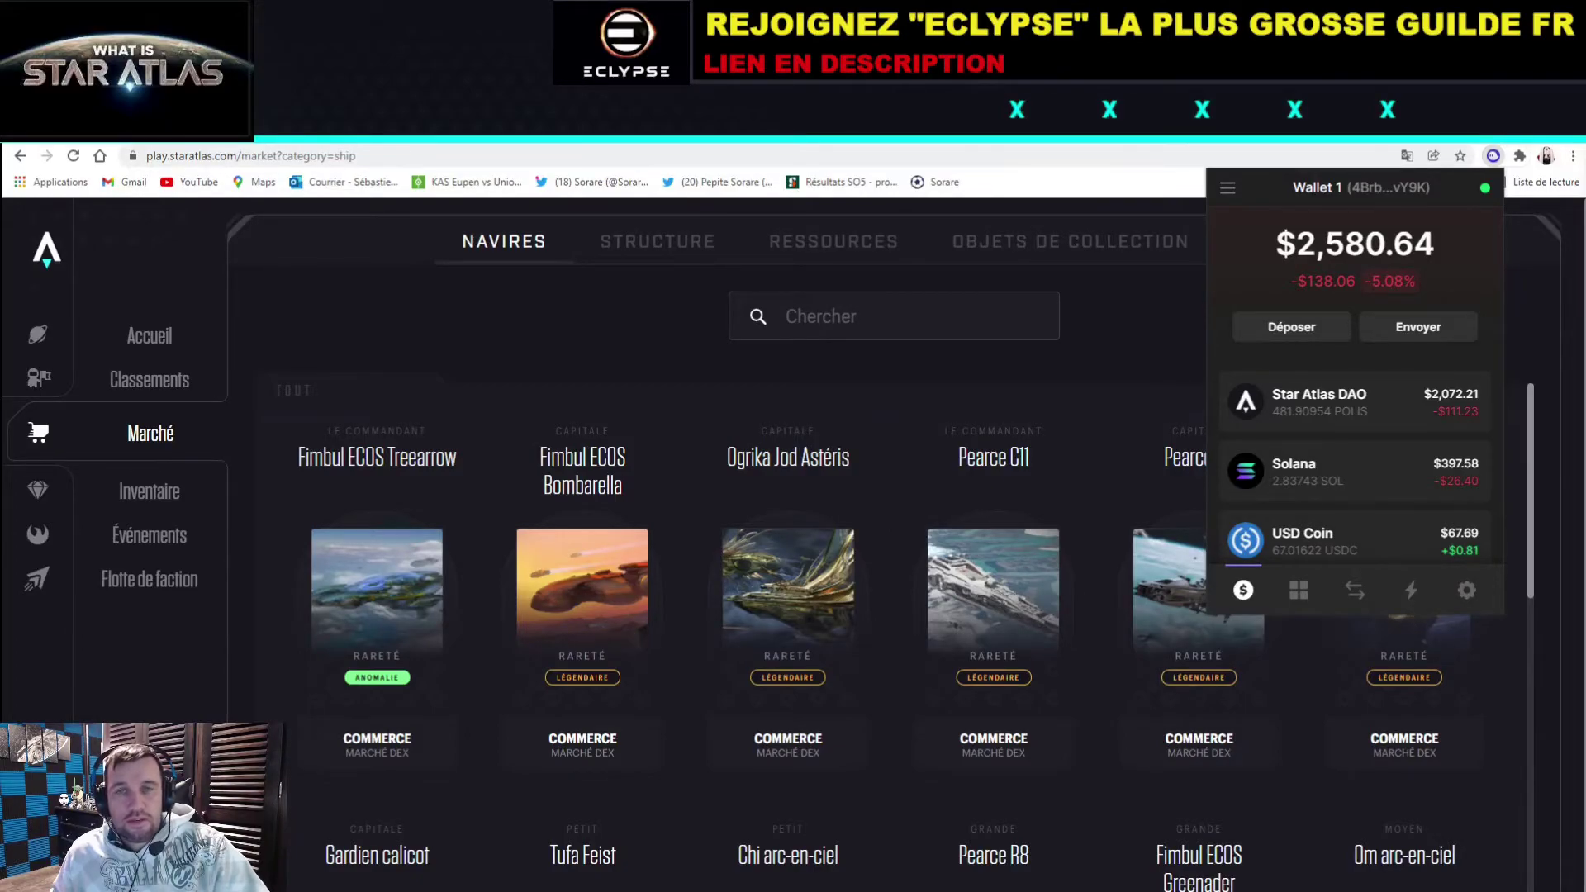
# Step: Open Phantom's built-in swap view while reviewing Wallet 1's token balances
pyautogui.click(1356, 595)
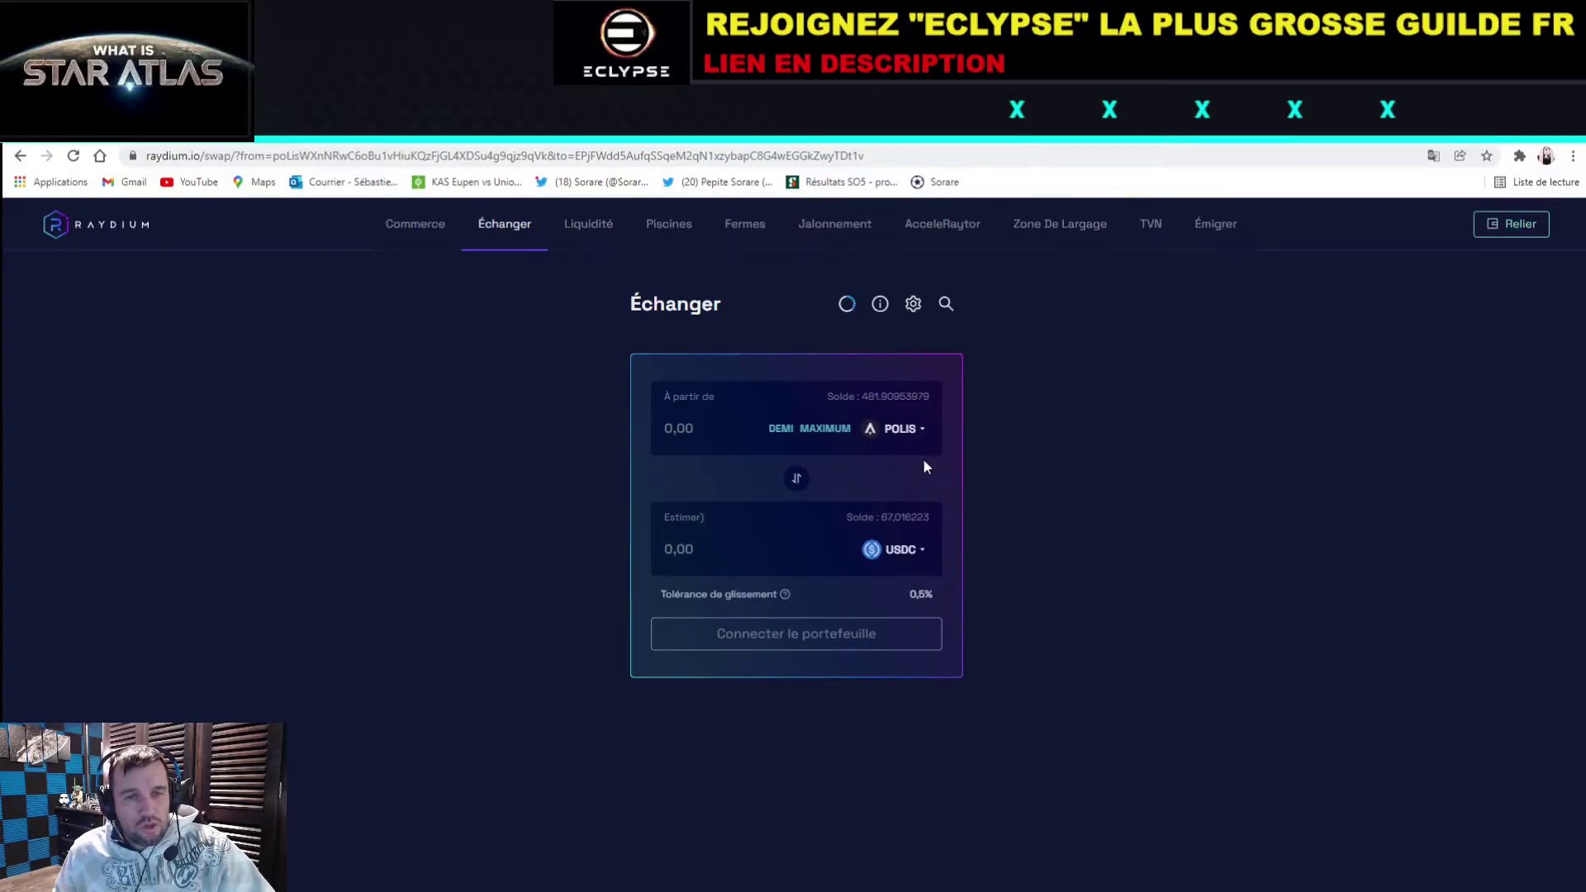
# Step: Confirm POLIS as the token to pay and USDC as the token to receive
pyautogui.click(904, 428)
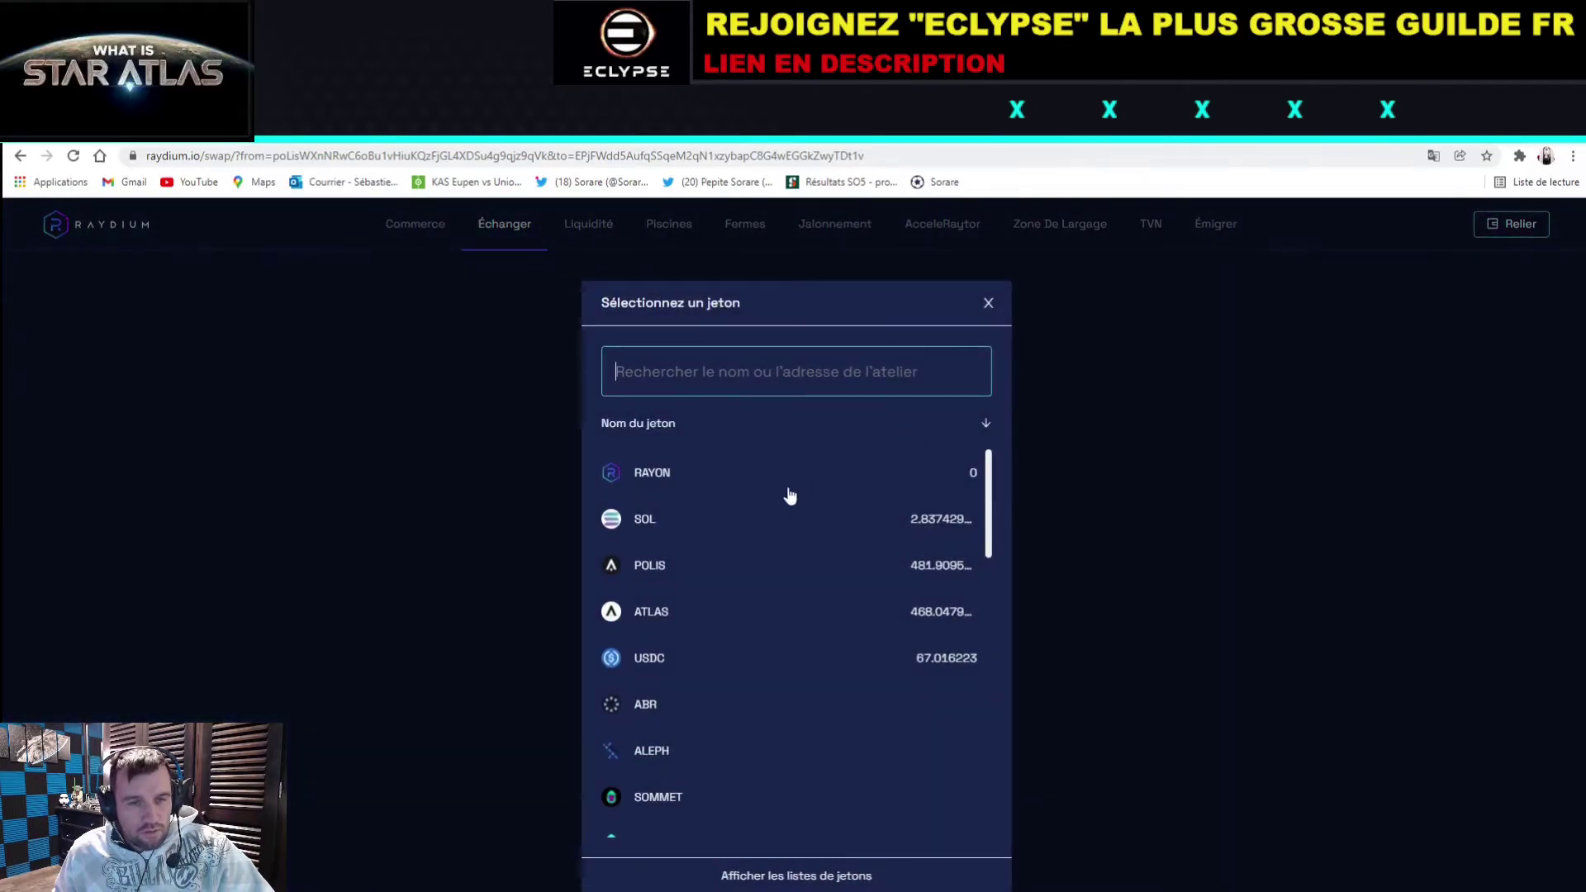
pyautogui.click(816, 568)
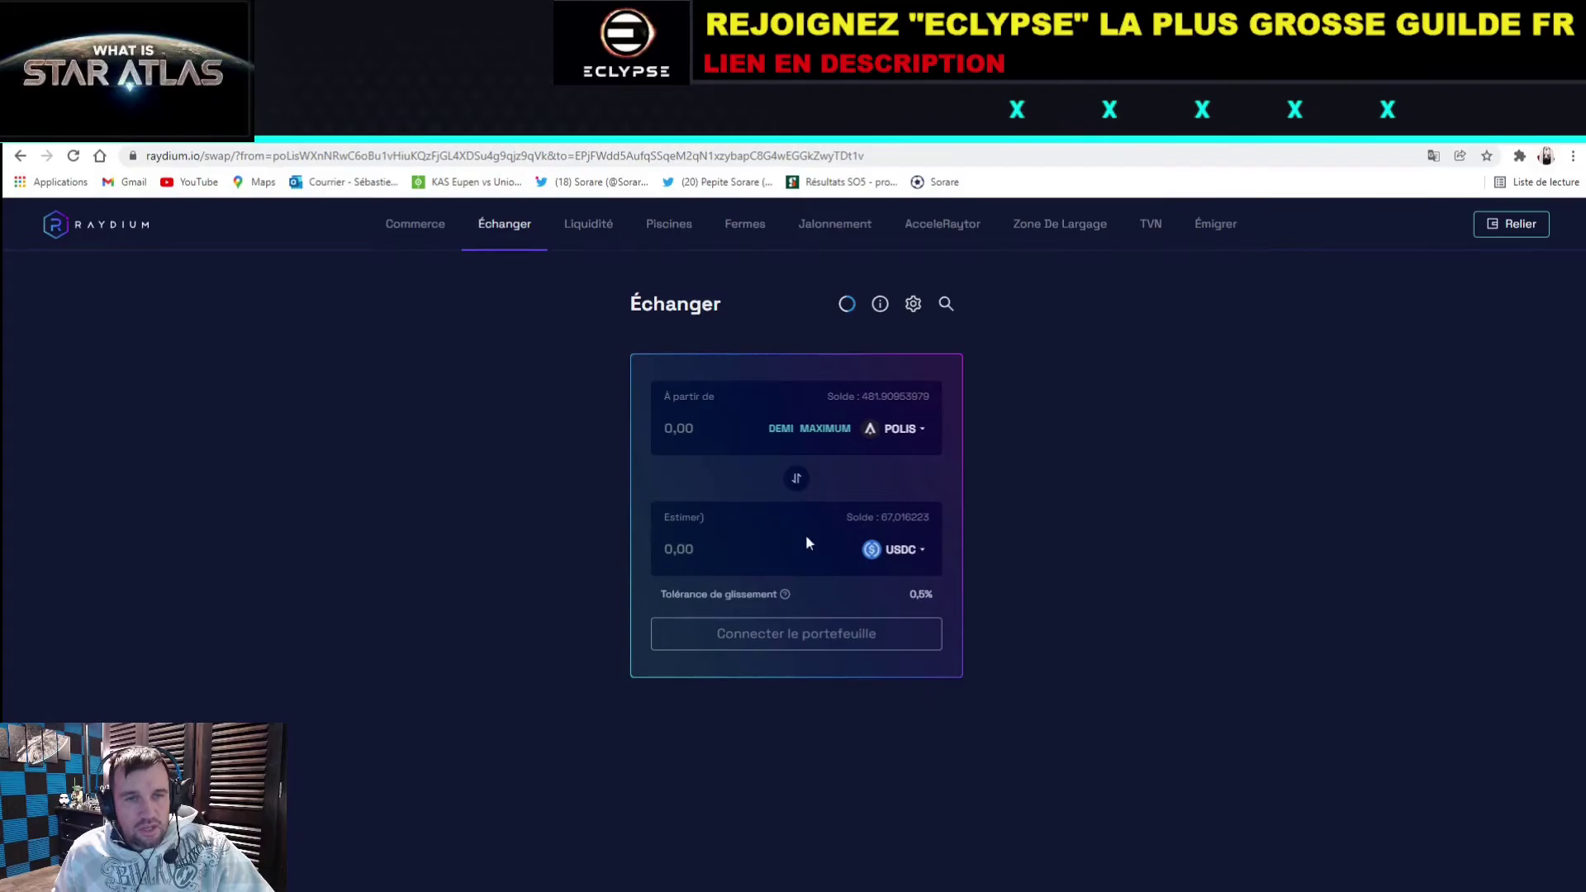
pyautogui.click(915, 558)
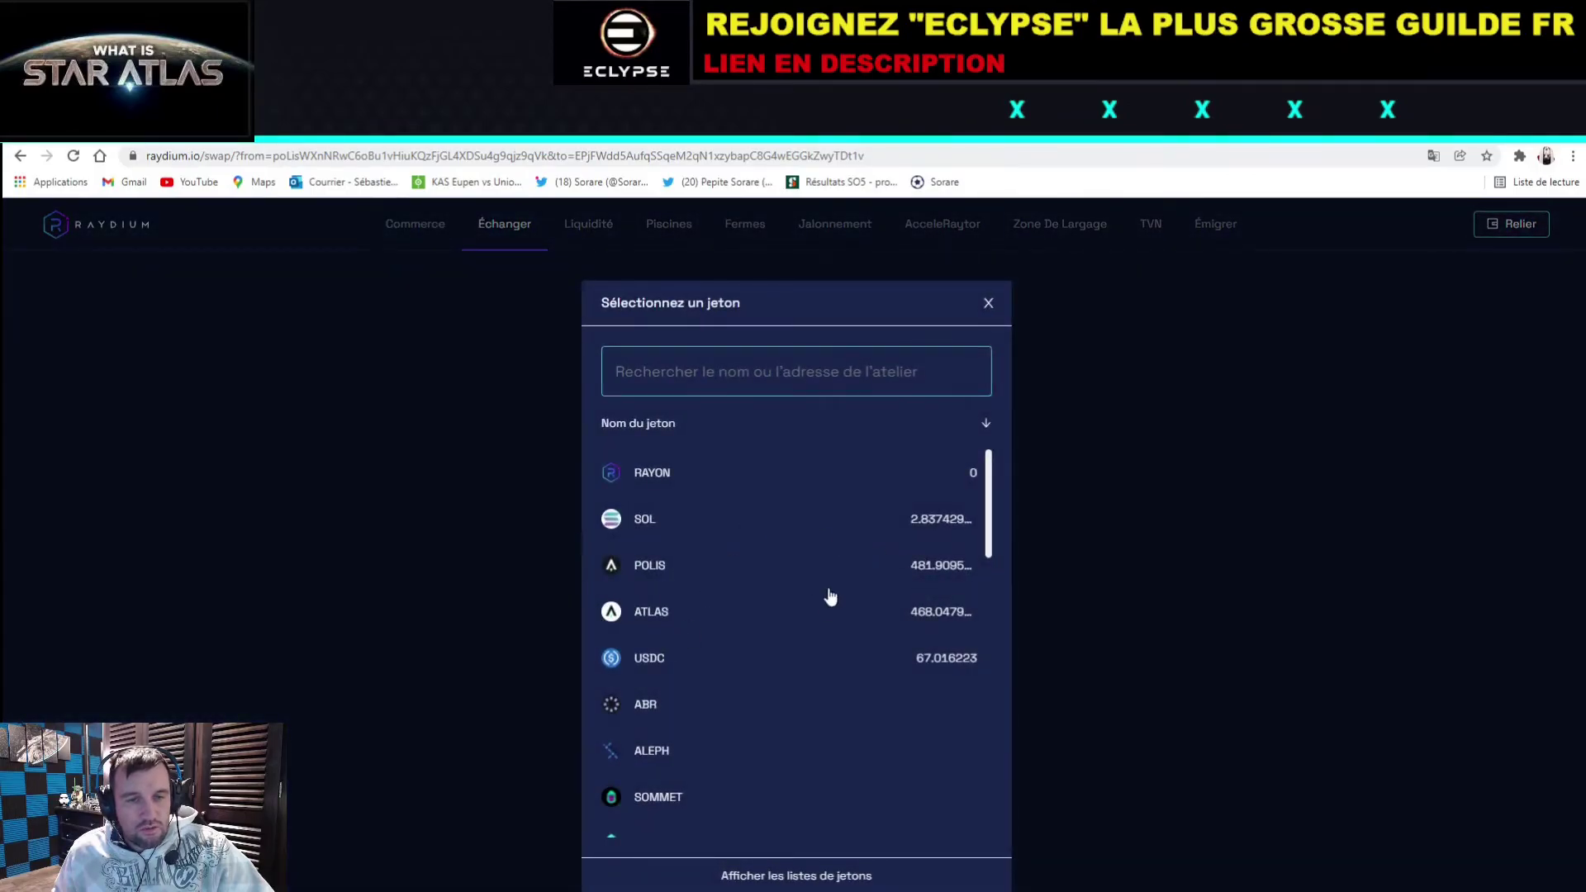
pyautogui.click(806, 665)
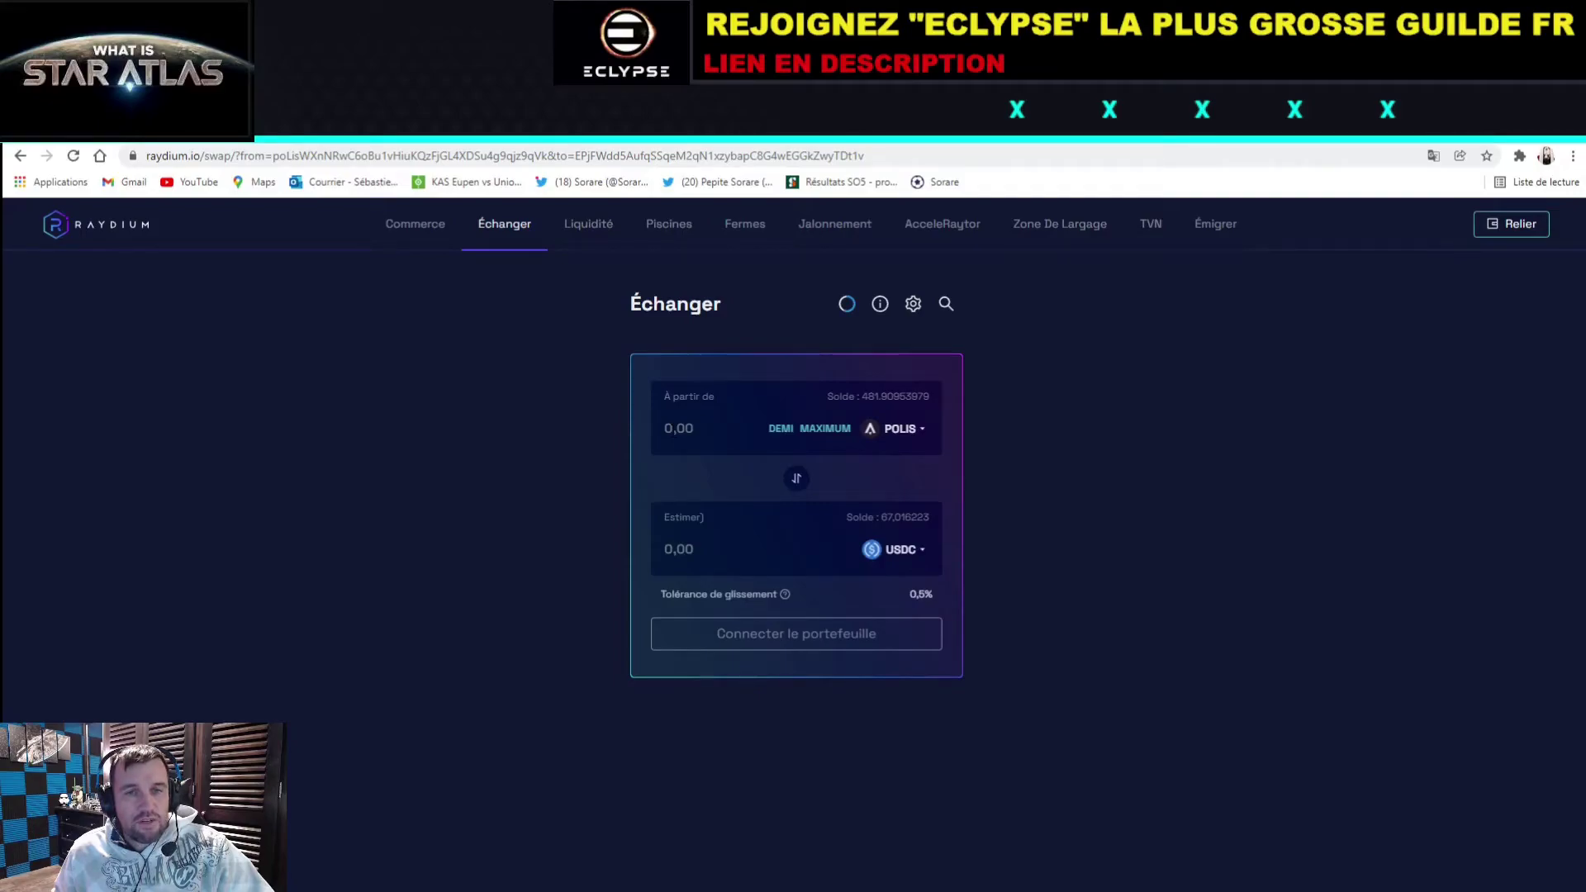
# Step: Clear the half-balance POLIS amount and reverse the swap so USDC is paid for POLIS
pyautogui.click(785, 431)
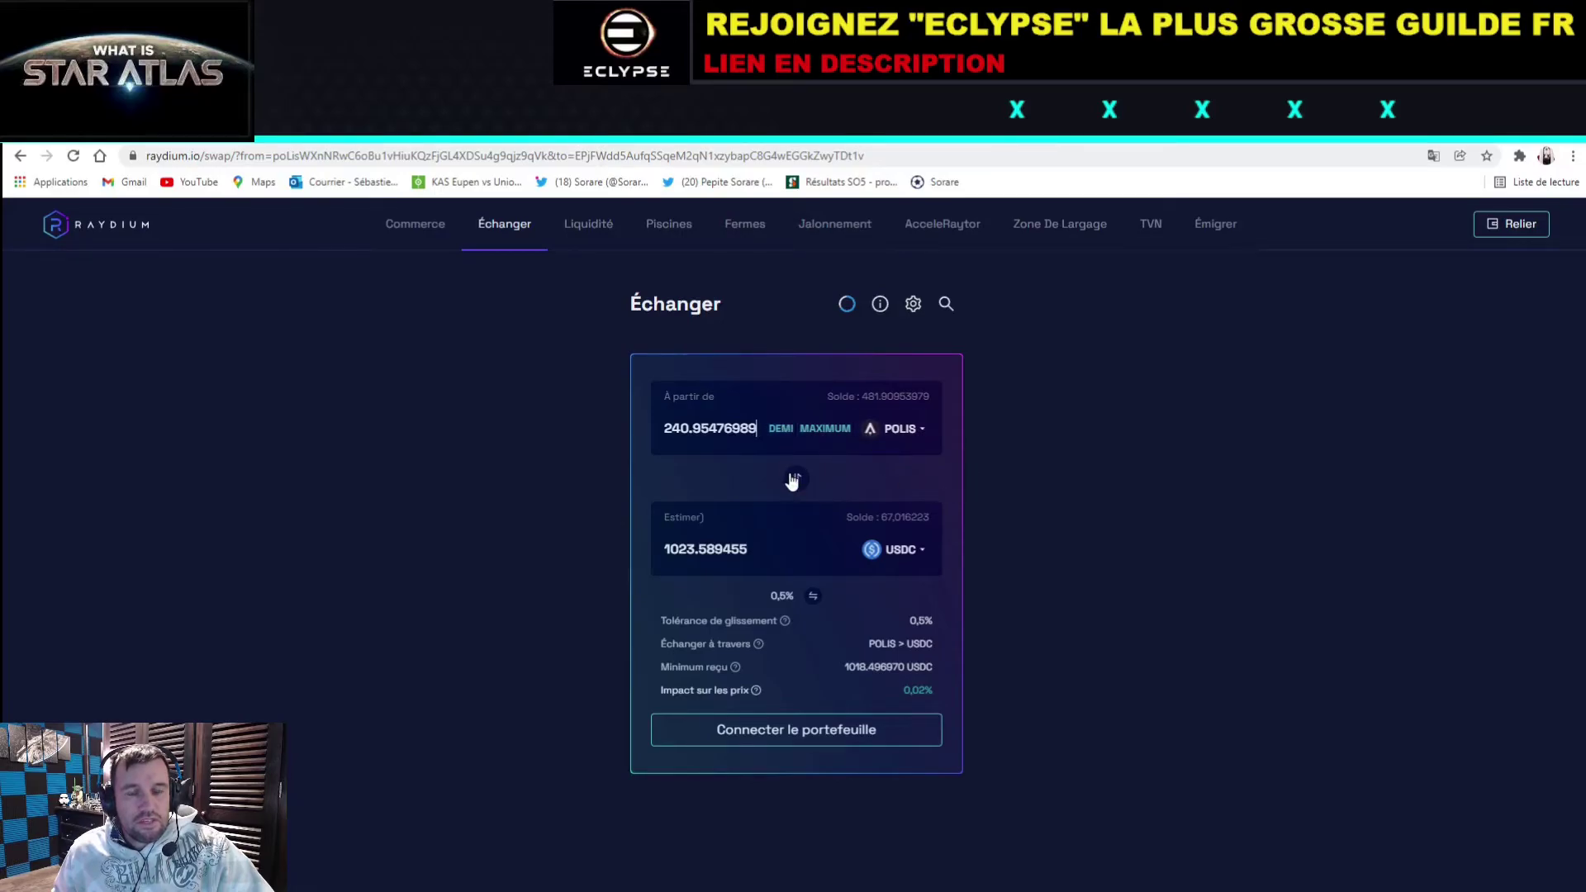
pyautogui.press('BackSpace')
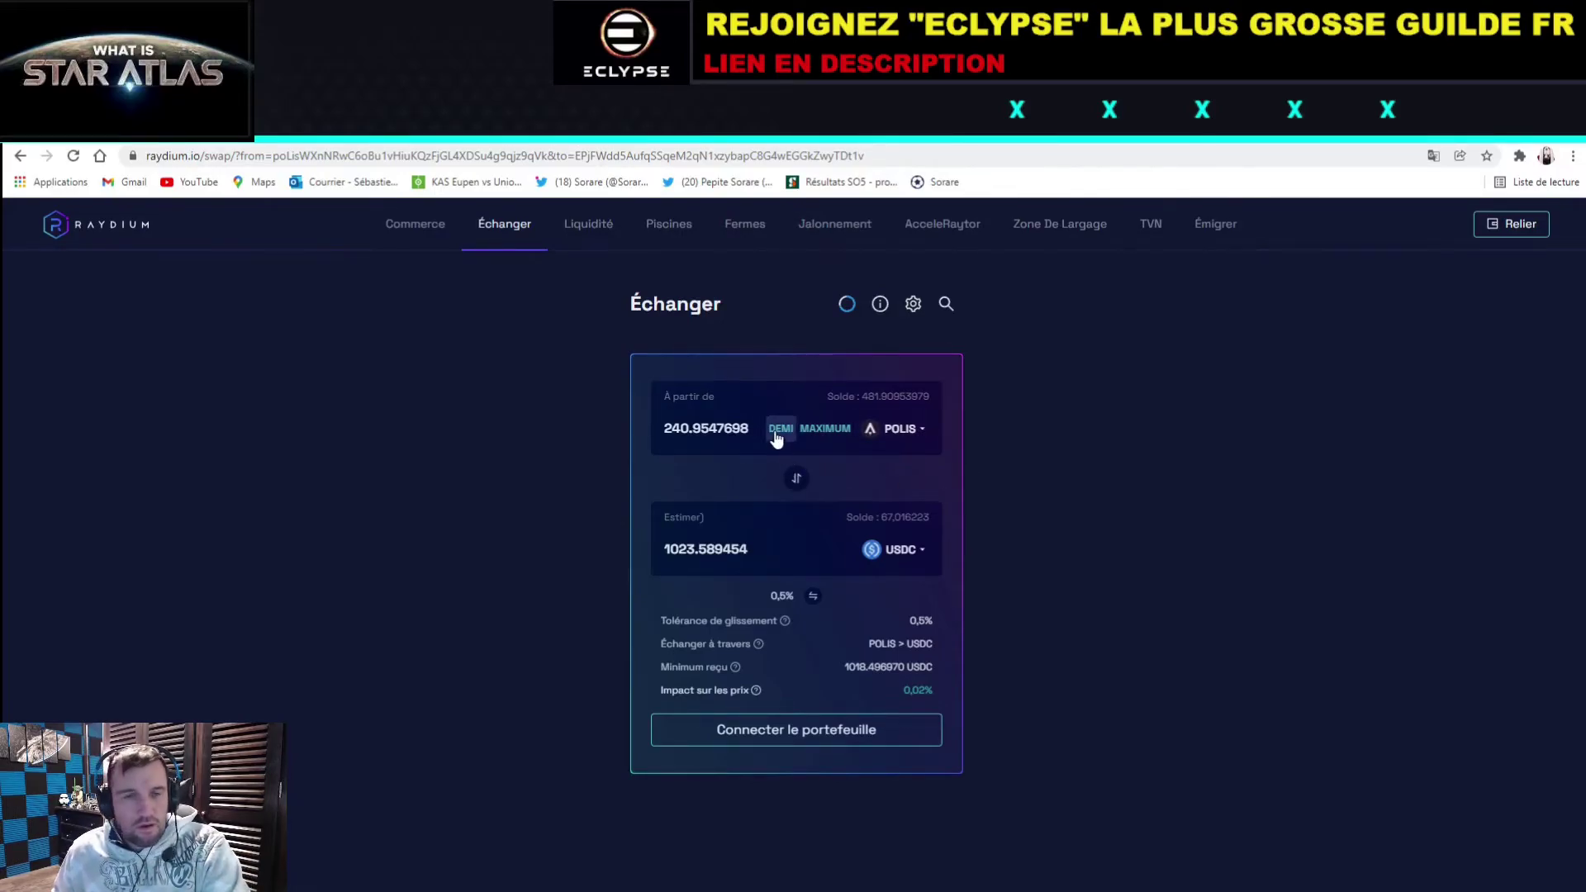
pyautogui.press('BackSpace')
pyautogui.press('BackSpace')
pyautogui.press('BackSpace')
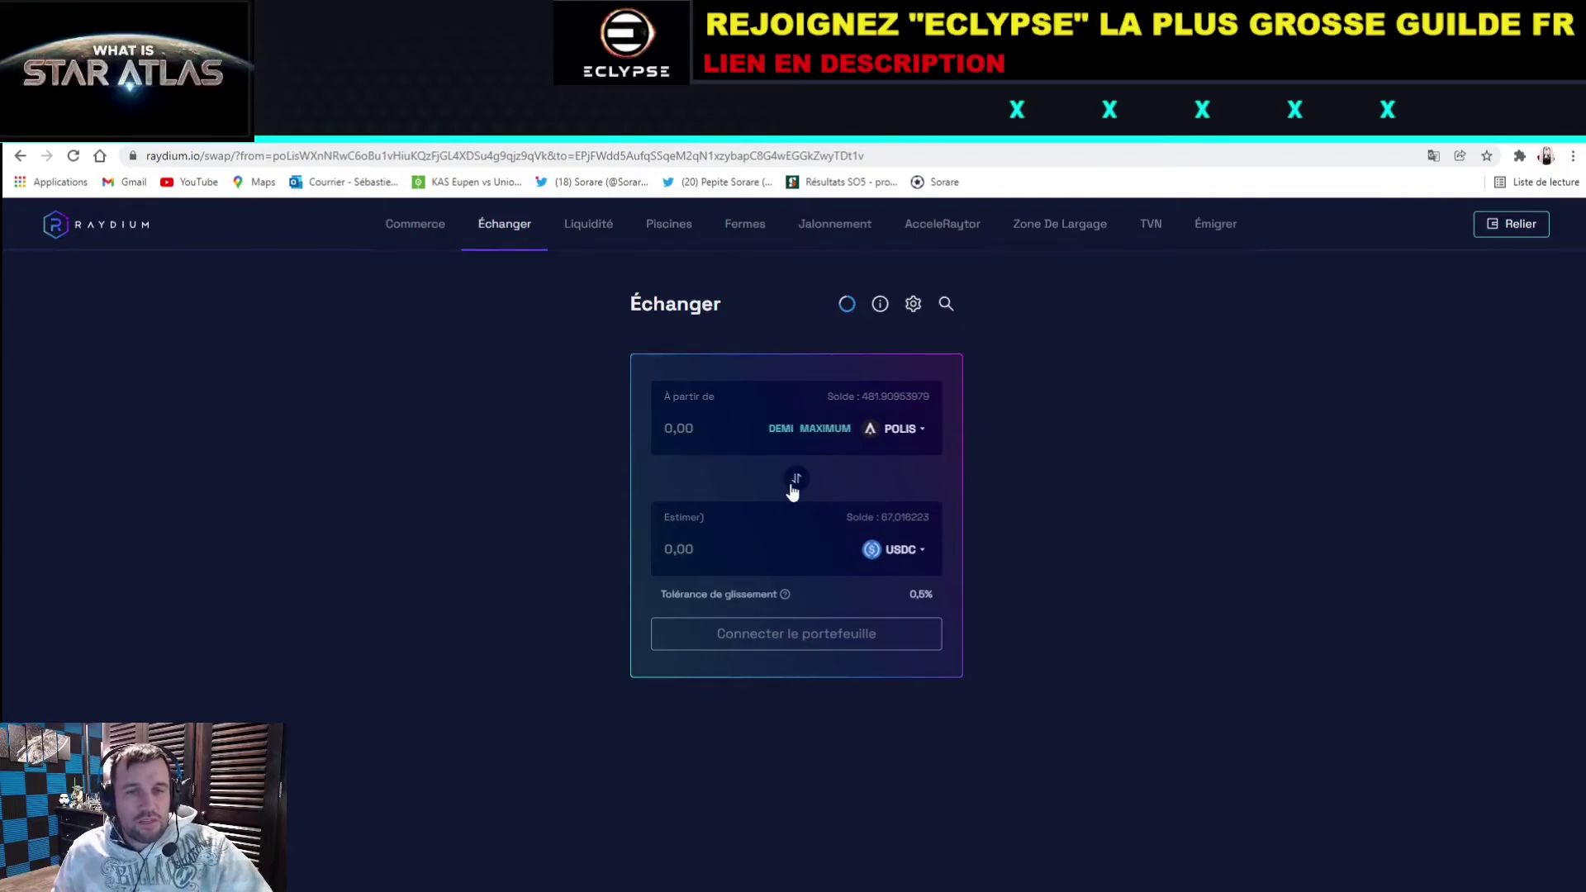
pyautogui.click(794, 484)
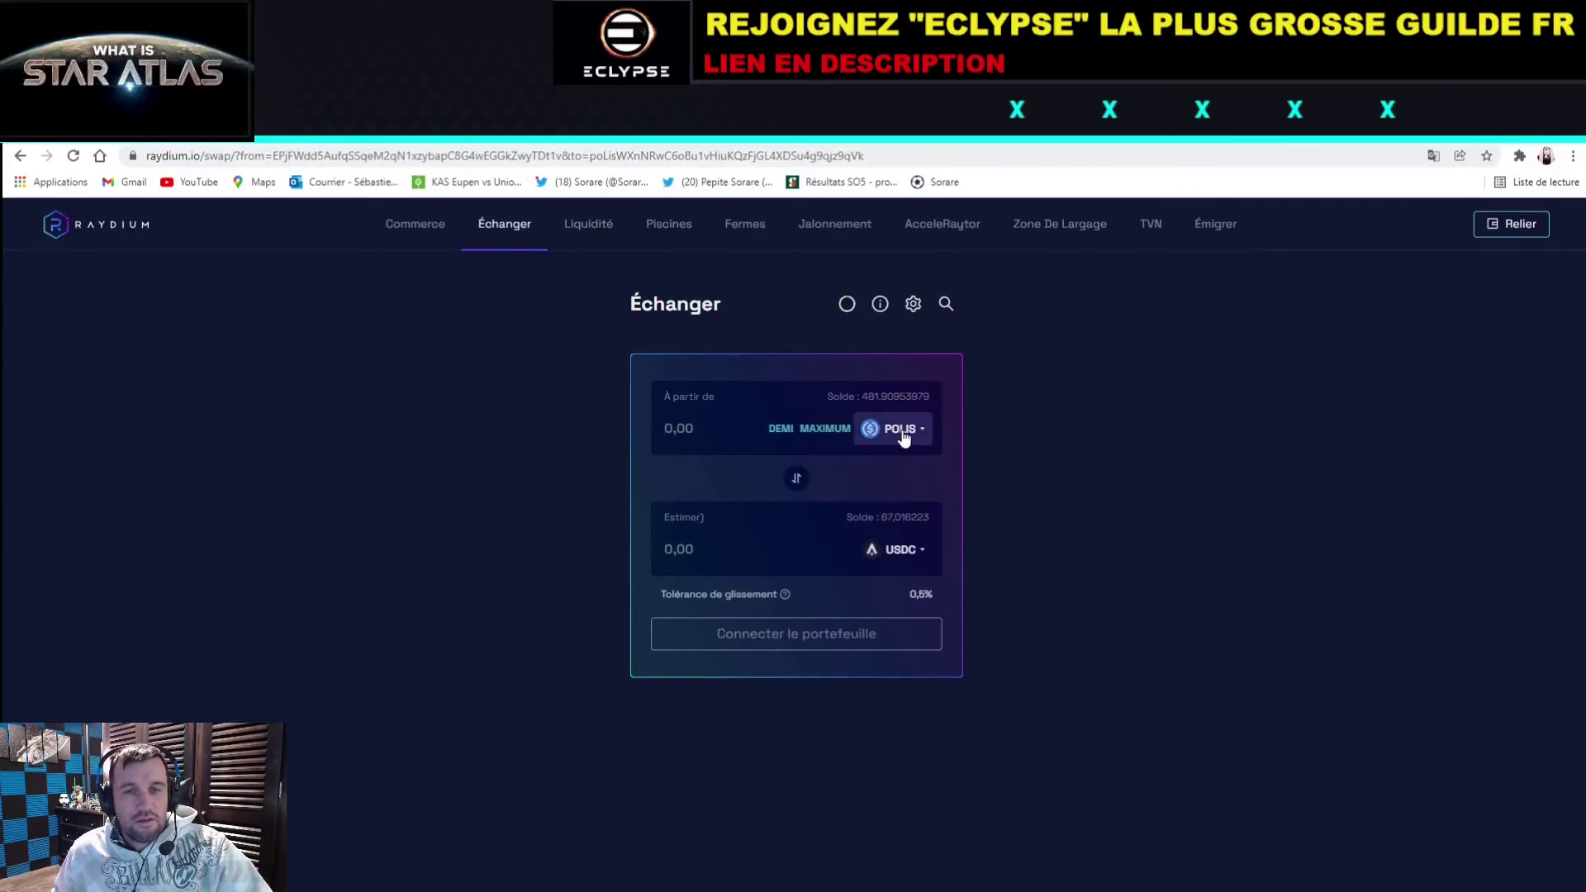
pyautogui.click(796, 482)
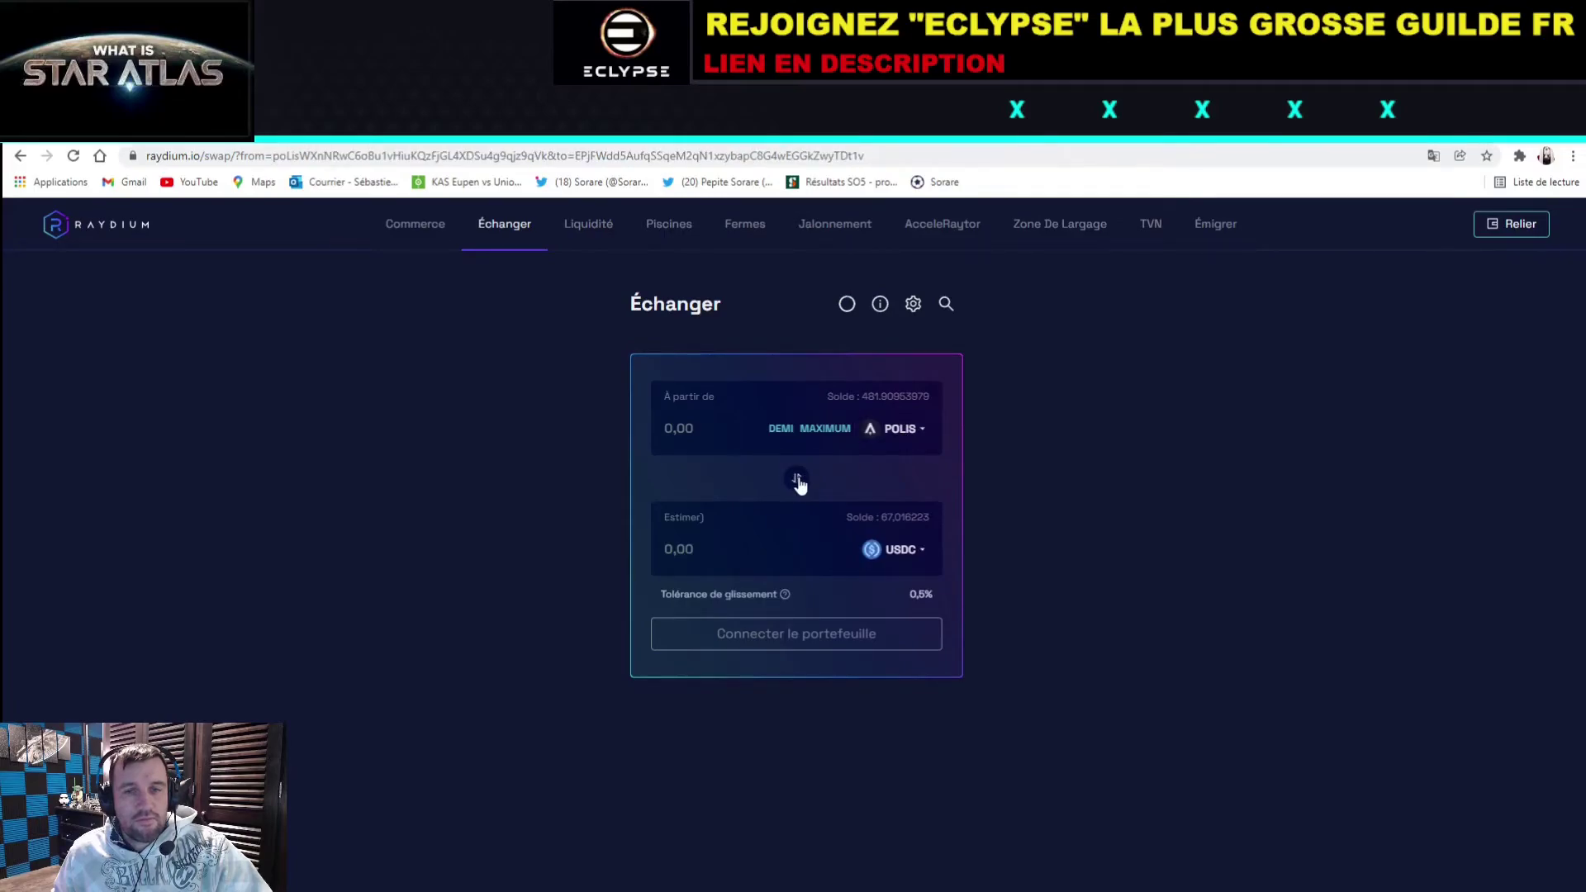
pyautogui.click(798, 483)
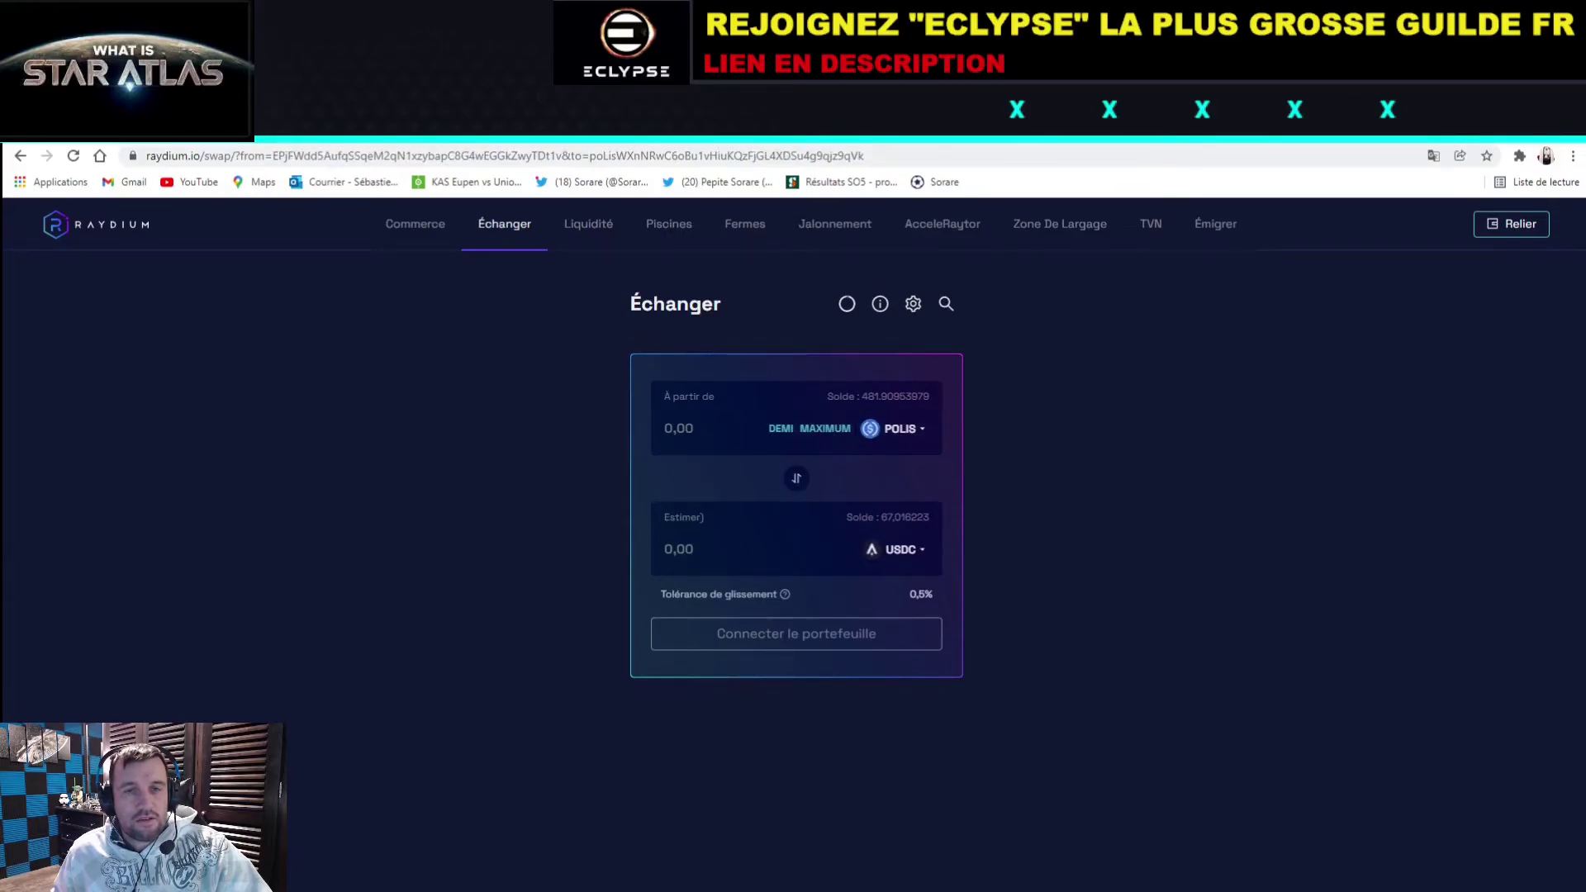
# Step: Enter 100 USDC, then reverse to swap 23.42003769 POLIS for about 99.50 USDC
pyautogui.write('1')
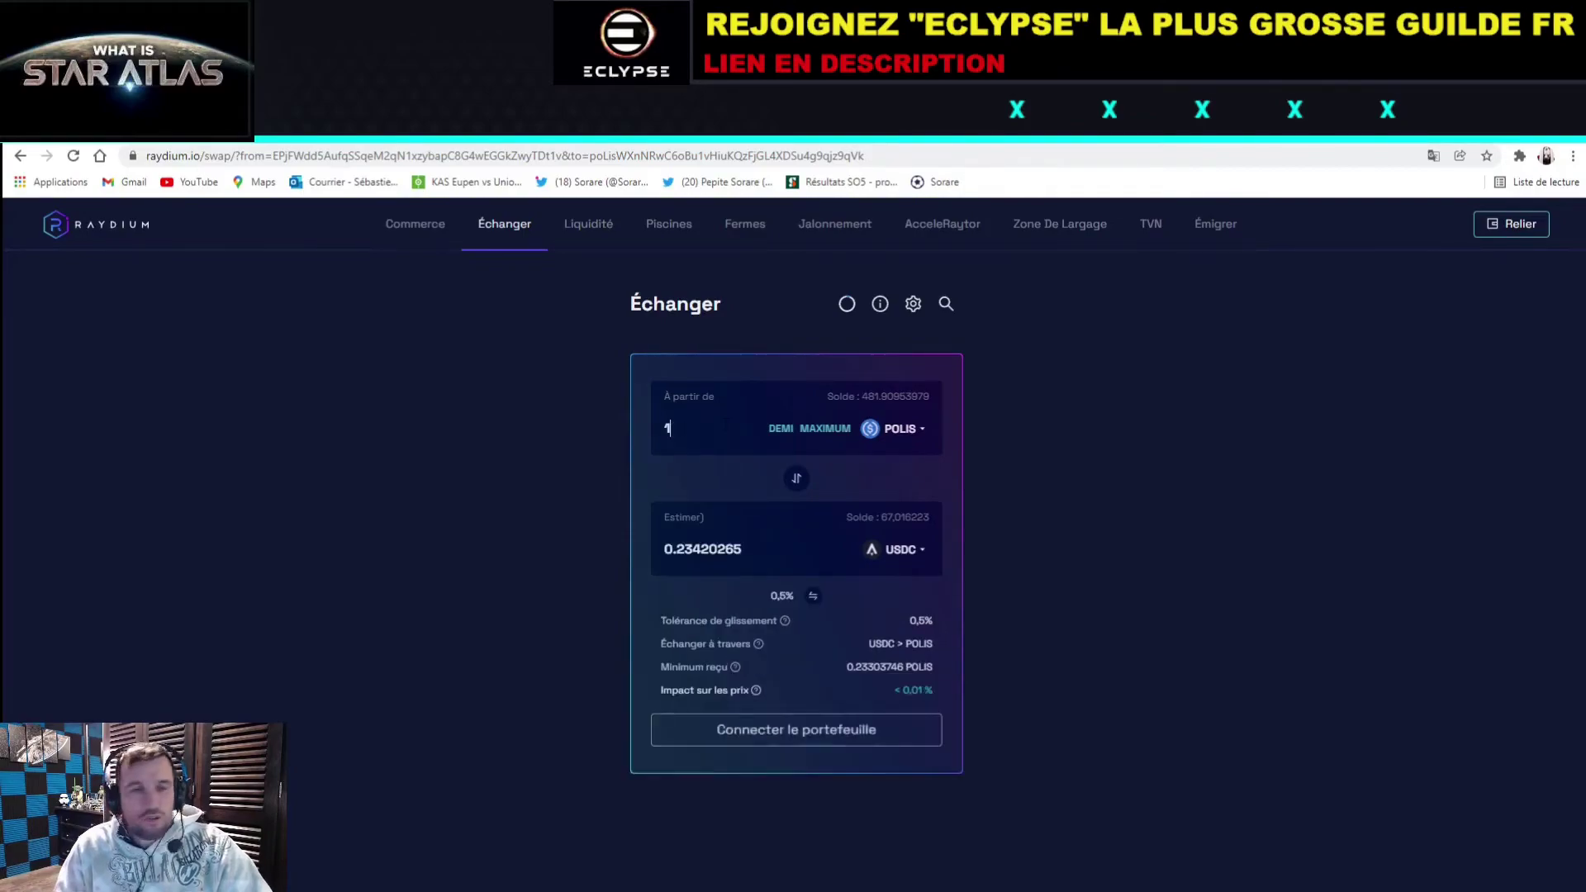
pyautogui.write('00')
pyautogui.click(795, 479)
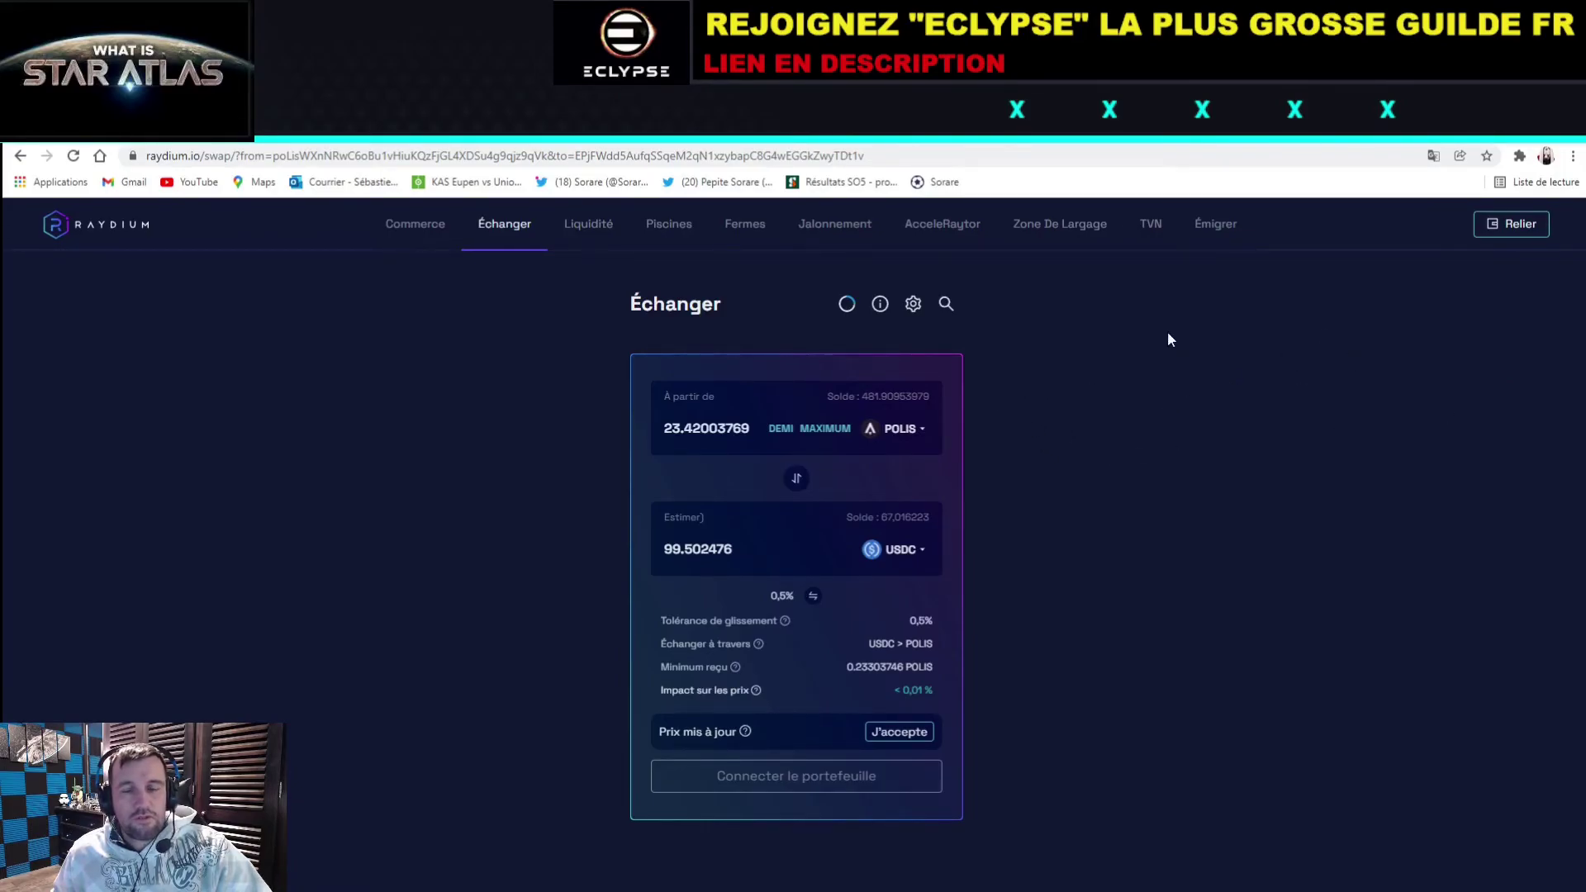
pyautogui.click(1522, 162)
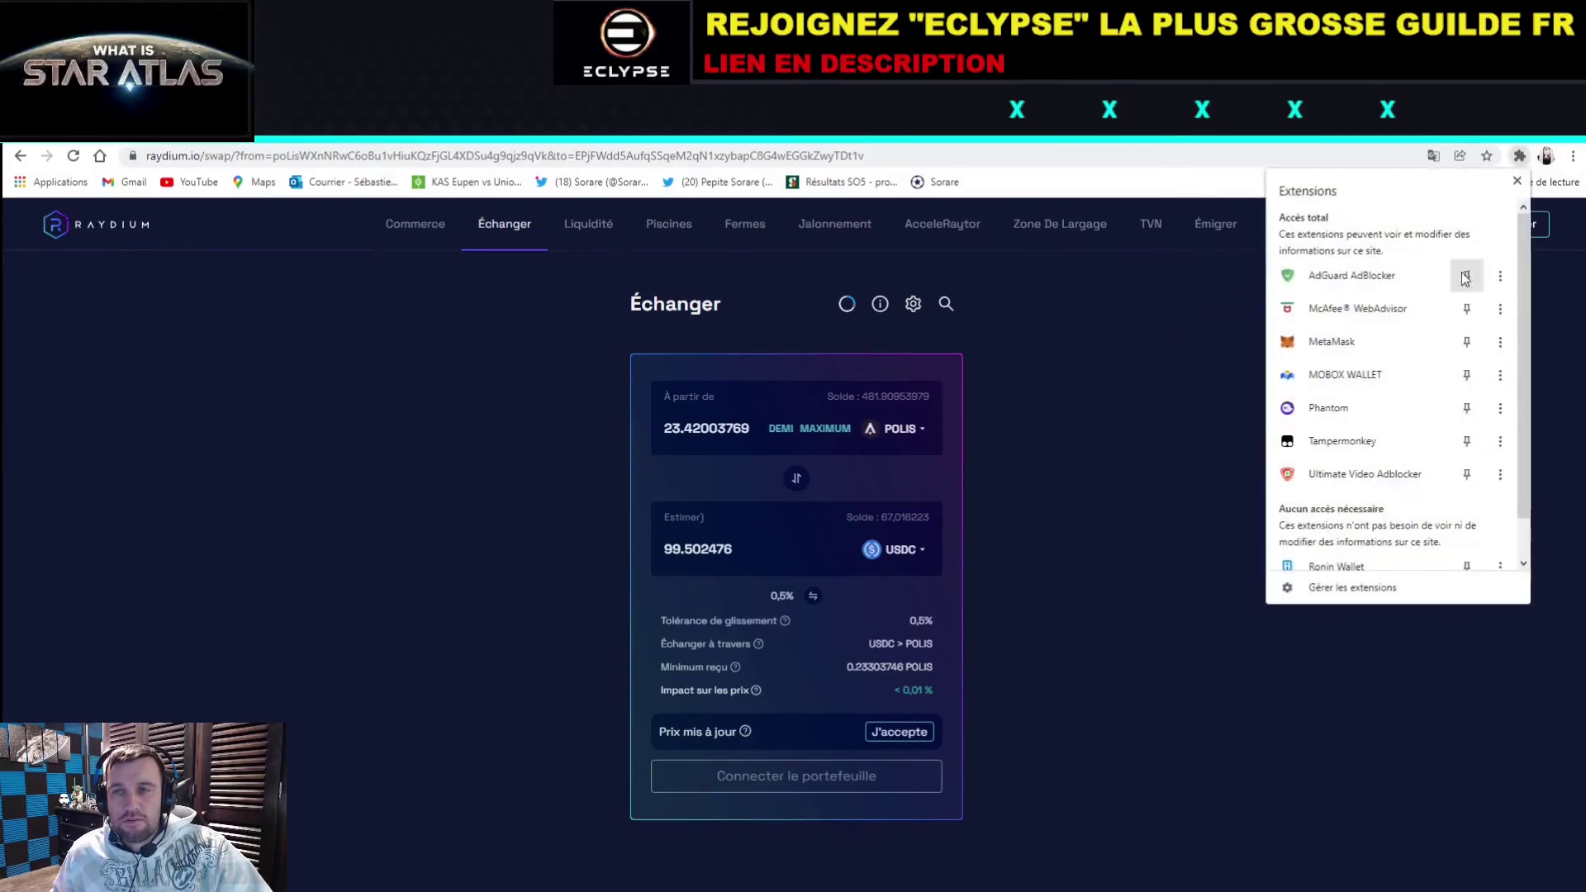
pyautogui.click(1372, 401)
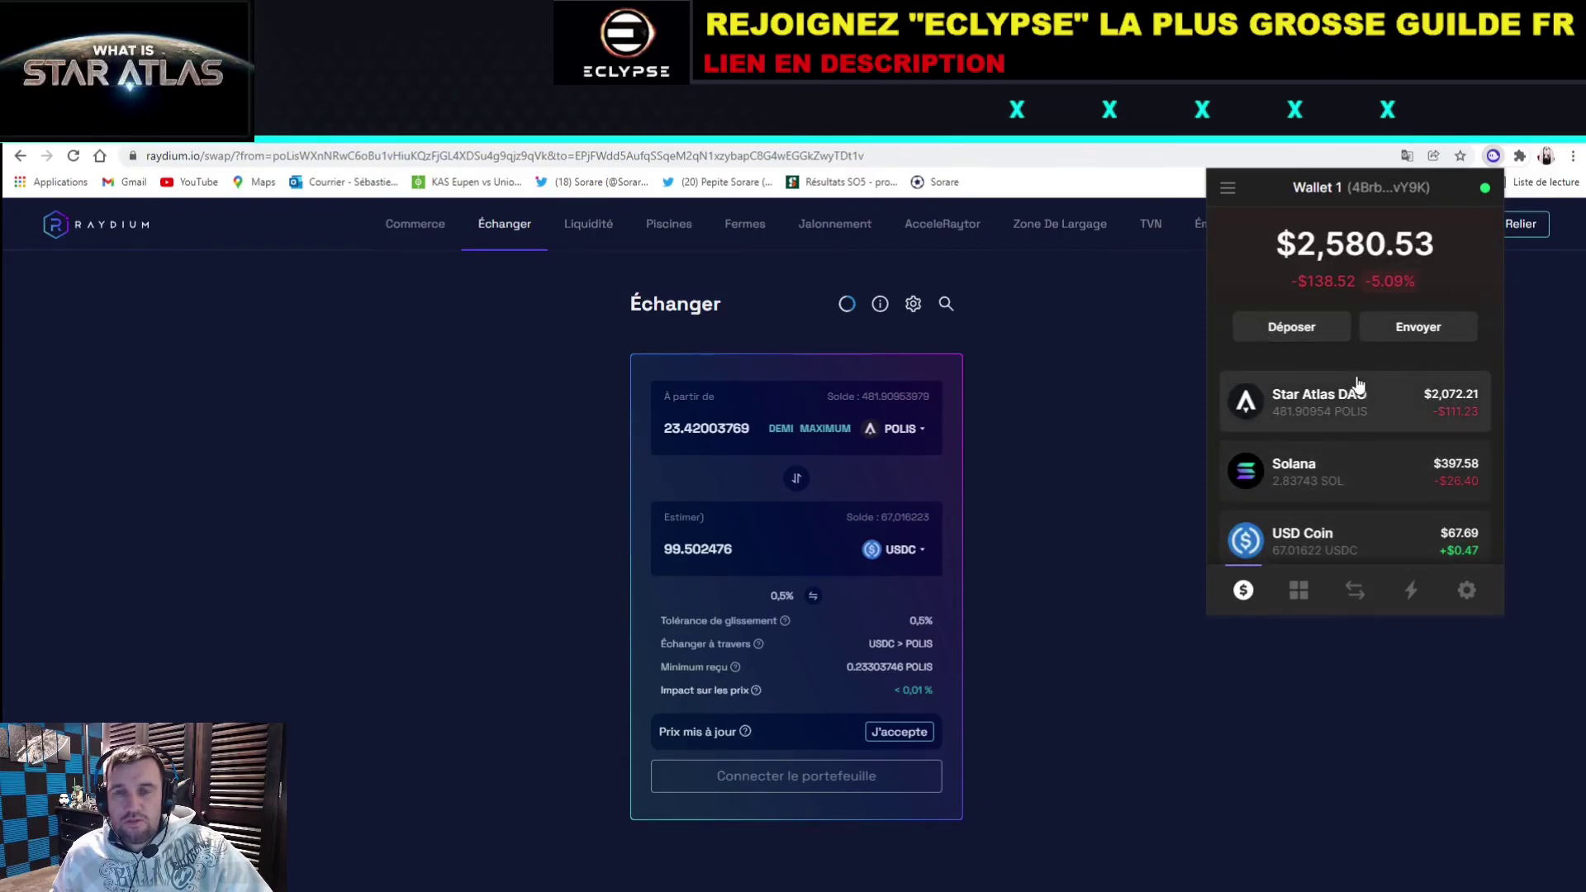
pyautogui.click(1128, 354)
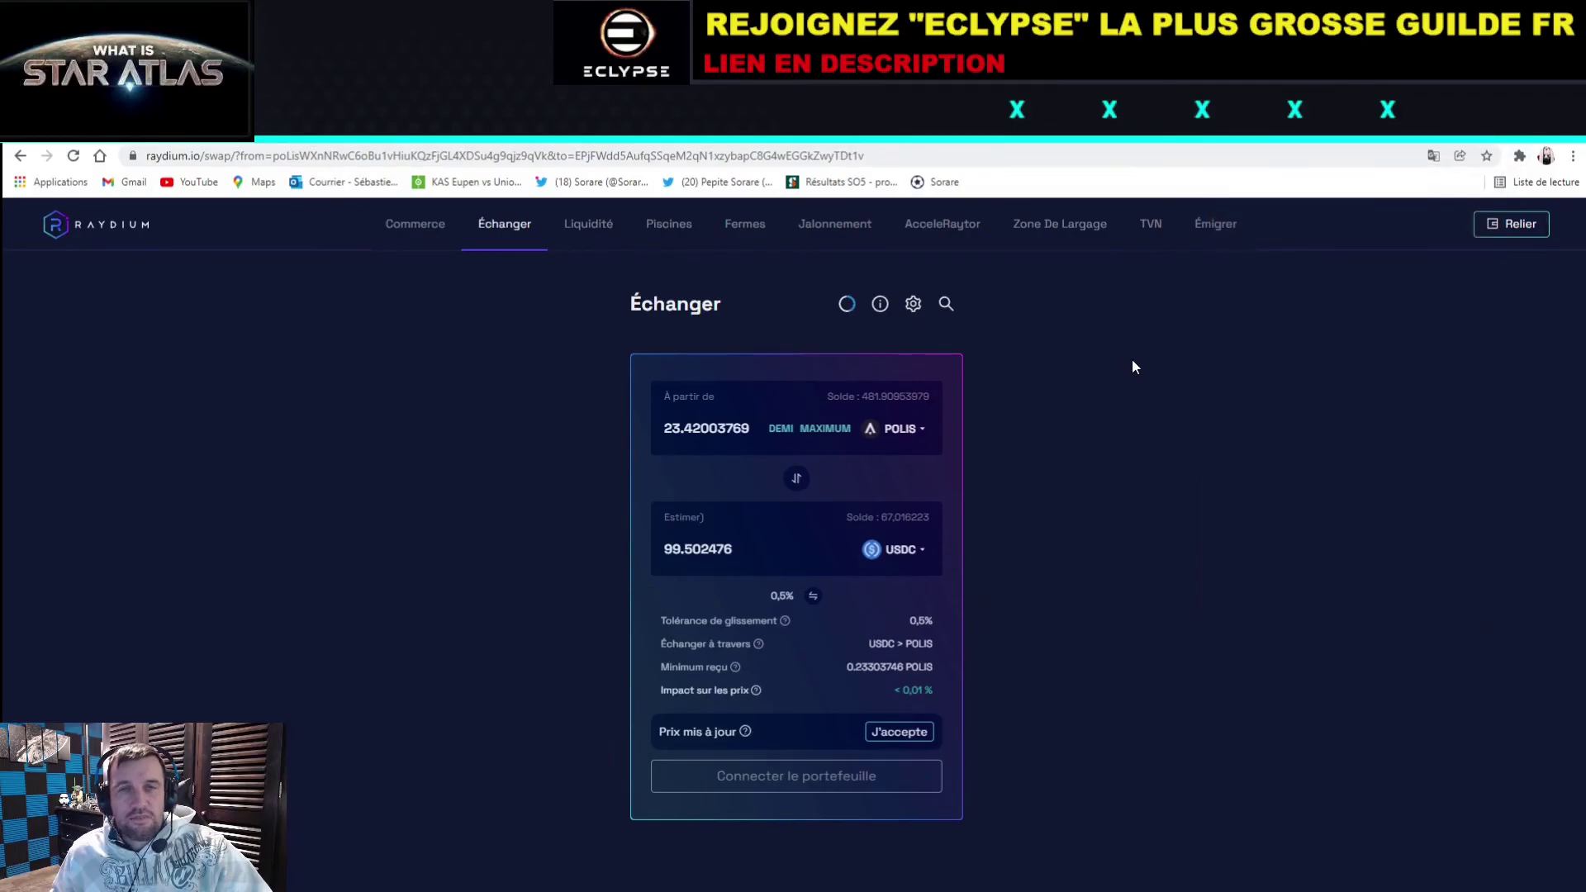